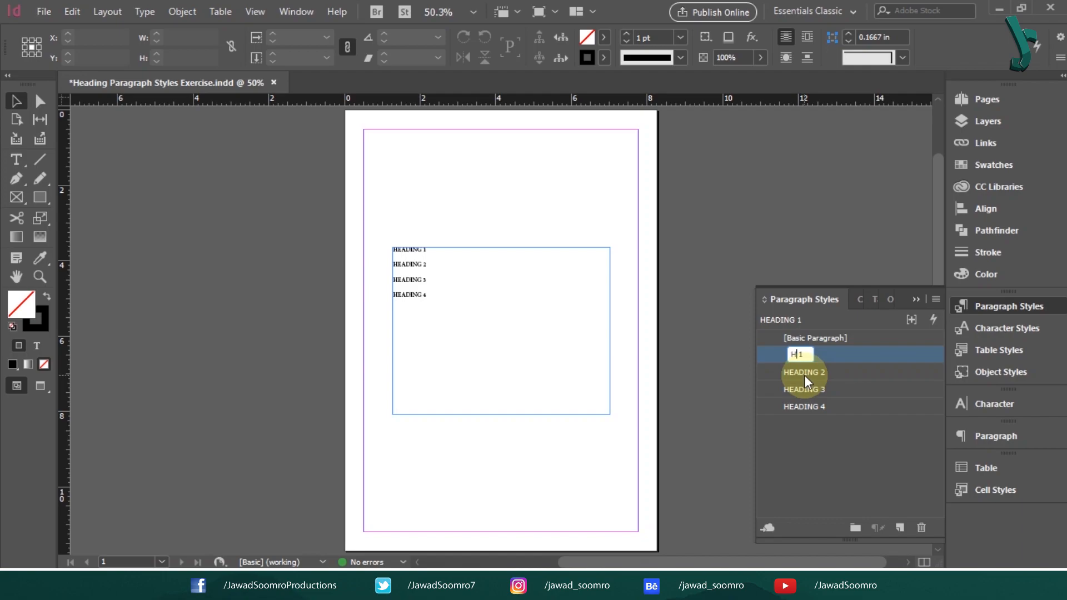
Rename the HEADING 2 paragraph style as H2
{"action": "left_click", "coordinate": [805, 372]}
{"action": "left_click", "coordinate": [805, 373]}
{"action": "key", "text": "BackSpace"}
{"action": "key", "text": "BackSpace"}
{"action": "left_click", "coordinate": [867, 207]}
Rename the HEADING 3 paragraph style as H3
{"action": "left_click", "coordinate": [800, 389]}
{"action": "left_click", "coordinate": [800, 389]}
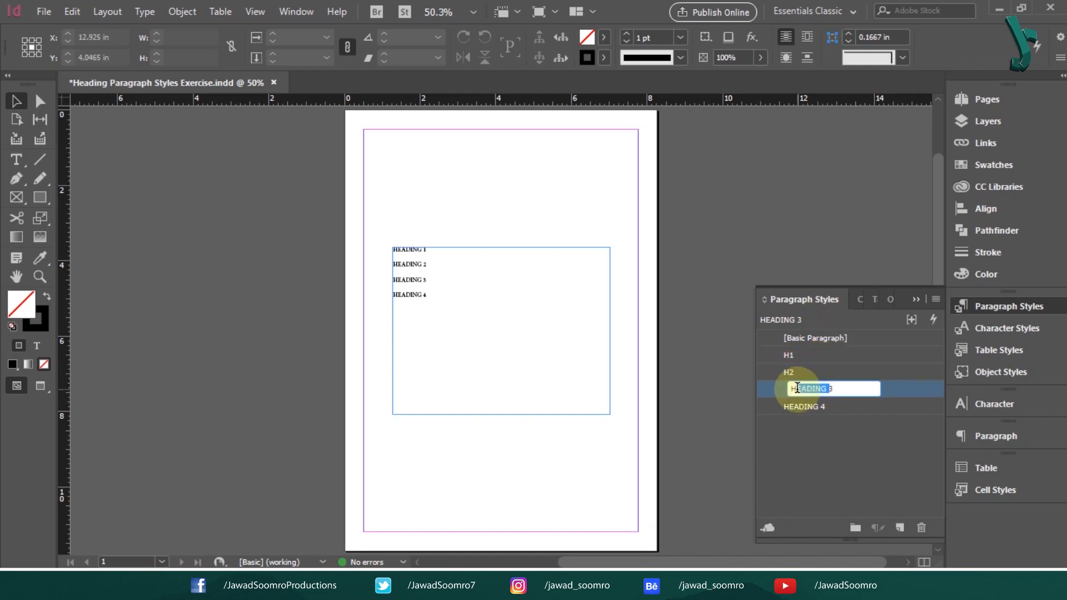
{"action": "key", "text": "Right"}
{"action": "key", "text": "Left"}
{"action": "key", "text": "BackSpace"}
{"action": "key", "text": "BackSpace"}
{"action": "key", "text": "BackSpace"}
{"action": "key", "text": "BackSpace"}
{"action": "key", "text": "BackSpace"}
{"action": "key", "text": "BackSpace"}
{"action": "key", "text": "BackSpace"}
{"action": "left_click", "coordinate": [839, 239]}
Rename the HEADING 4 paragraph style as H4
{"action": "left_click", "coordinate": [822, 408]}
{"action": "left_click", "coordinate": [822, 408]}
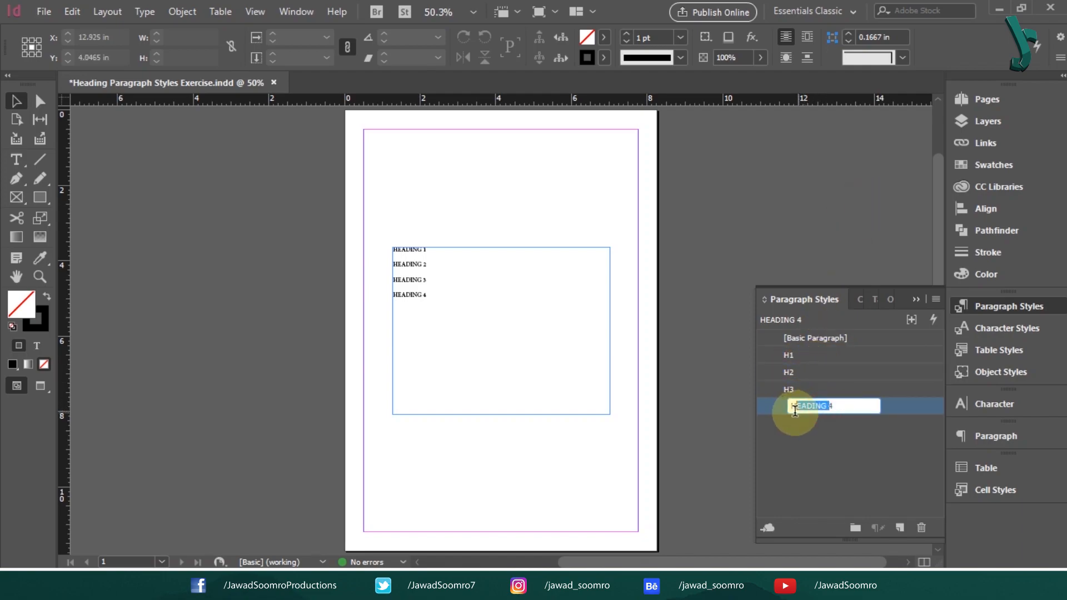
{"action": "type", "text": "H4"}
{"action": "key", "text": "Return"}
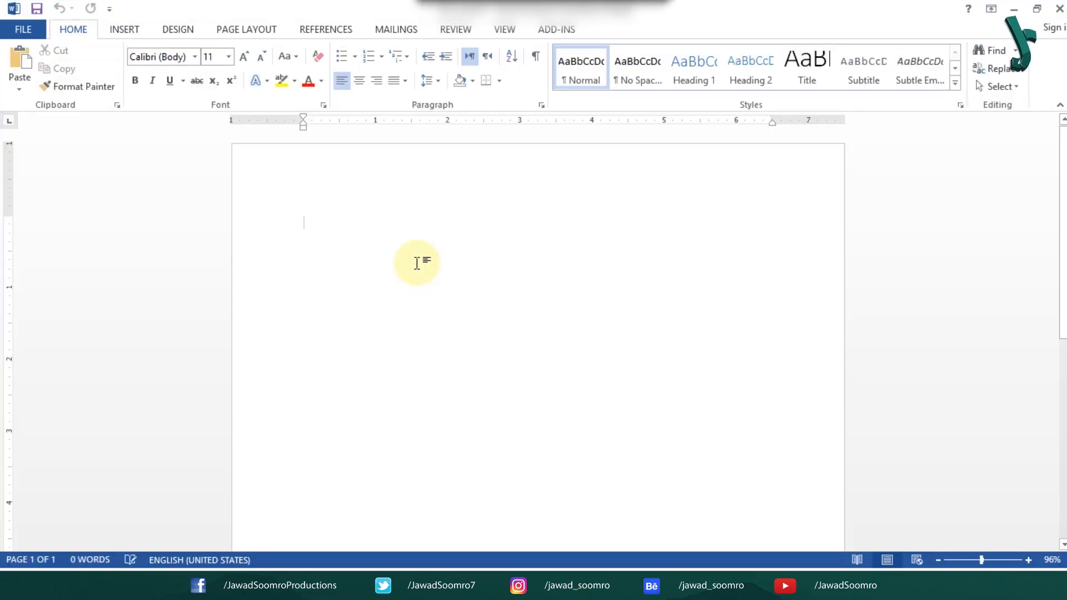
Paste the article into the blank Word document and apply the Title style to its first line and to "Teamwork"
{"action": "key", "text": "ctrl+v"}
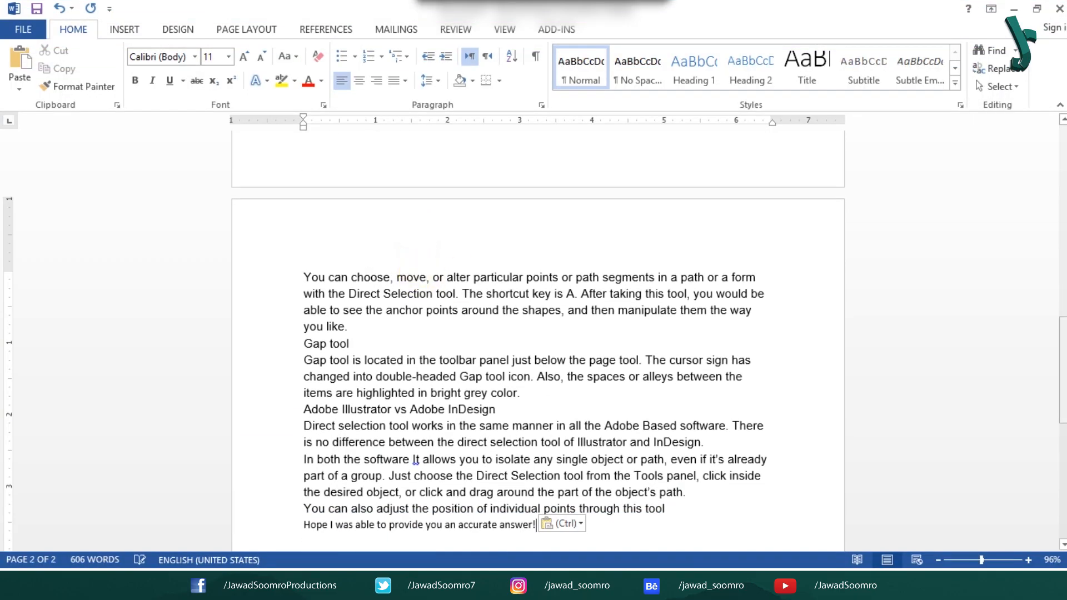
{"action": "scroll", "coordinate": [540, 209], "scroll_direction": "up", "scroll_amount": 15}
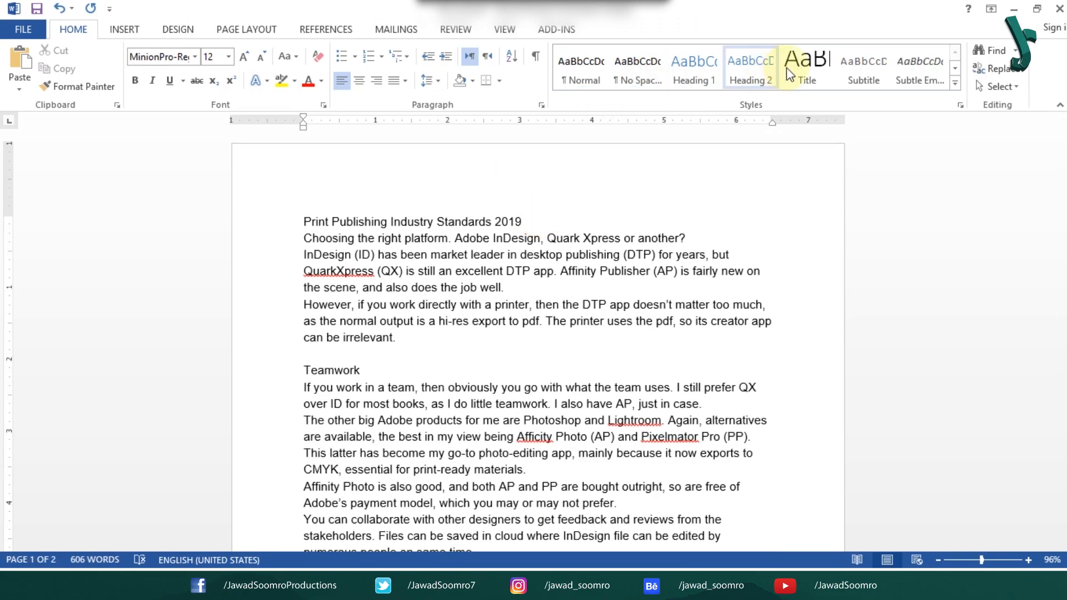
{"action": "left_click", "coordinate": [801, 66]}
{"action": "left_click", "coordinate": [379, 385]}
{"action": "left_click", "coordinate": [804, 70]}
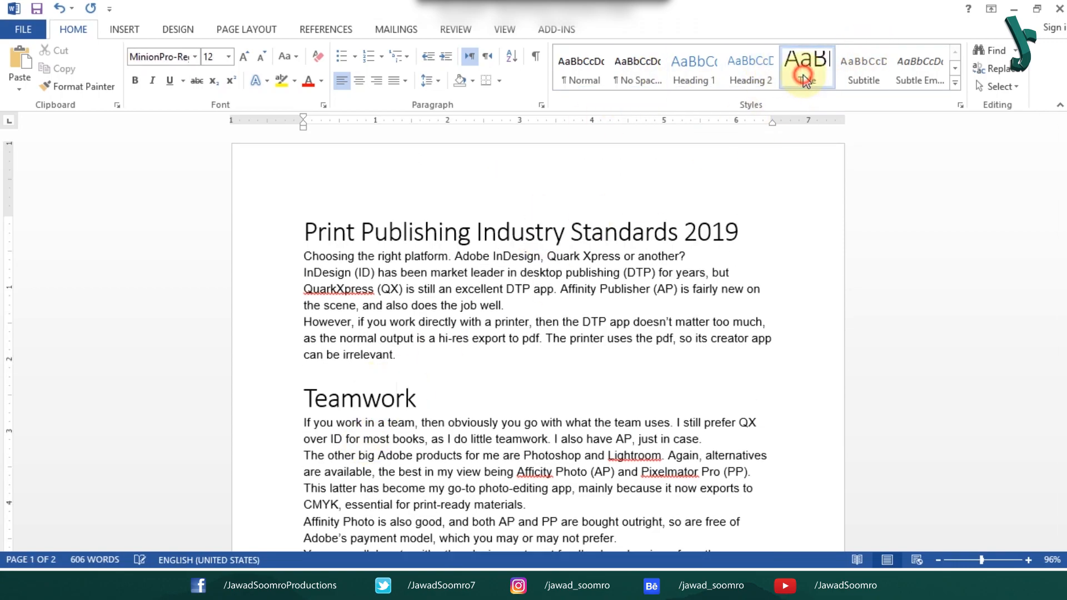
Apply the Title style to "InDesign vs Photoshop and Illustrator" and "Use the right tool for the right job." and open the full styles list
{"action": "left_click_drag", "start_coordinate": [1063, 178], "coordinate": [1063, 248]}
{"action": "left_click_drag", "start_coordinate": [591, 366], "coordinate": [587, 347]}
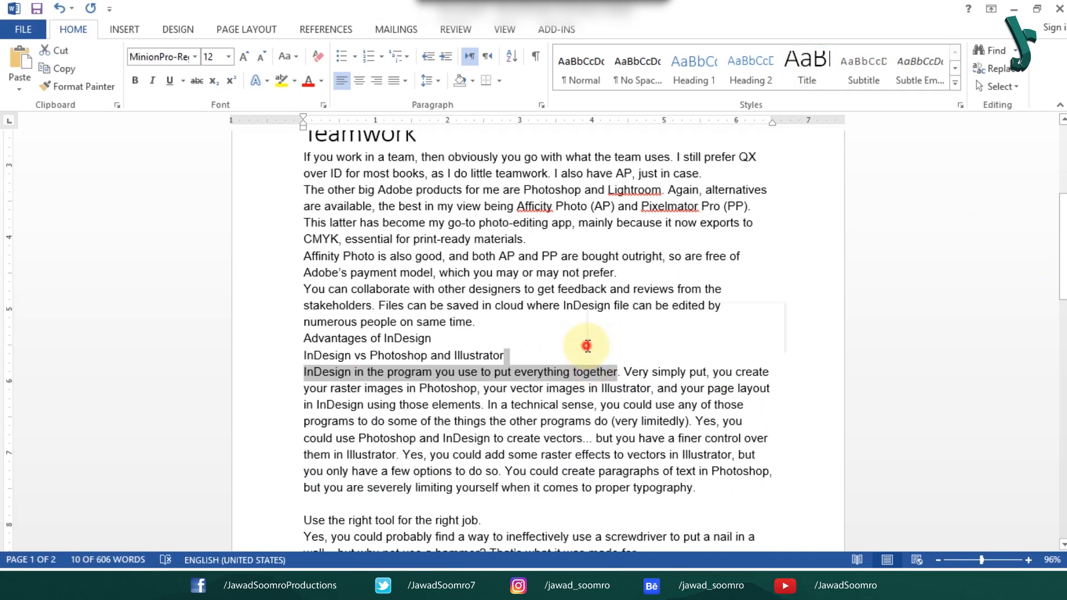
{"action": "left_click", "coordinate": [528, 358]}
{"action": "left_click", "coordinate": [811, 69]}
{"action": "left_click", "coordinate": [481, 521]}
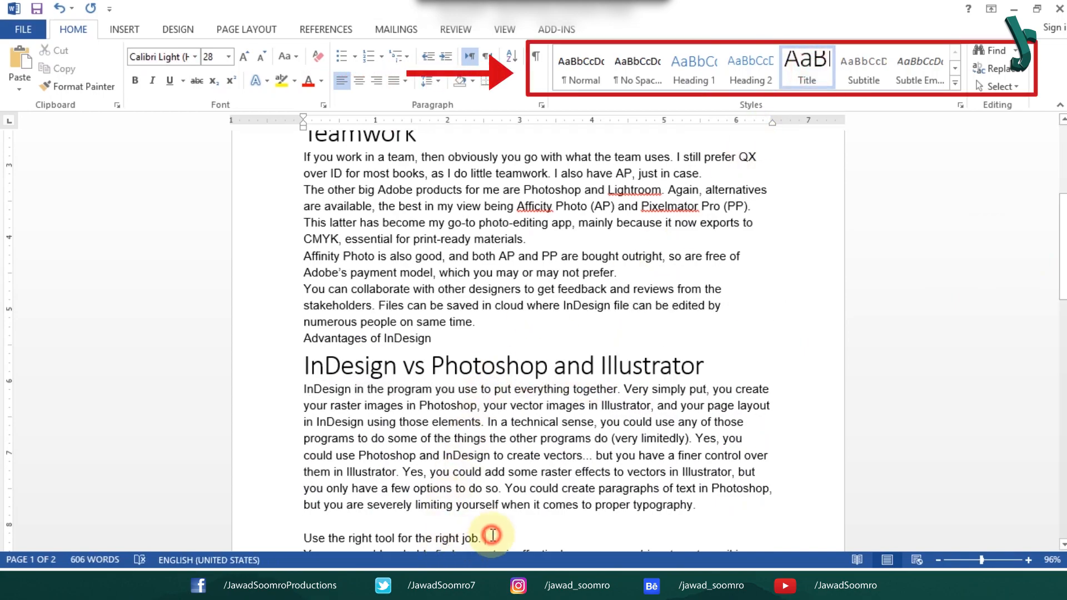
{"action": "left_click", "coordinate": [808, 67]}
{"action": "left_click_drag", "start_coordinate": [1063, 256], "coordinate": [1063, 178]}
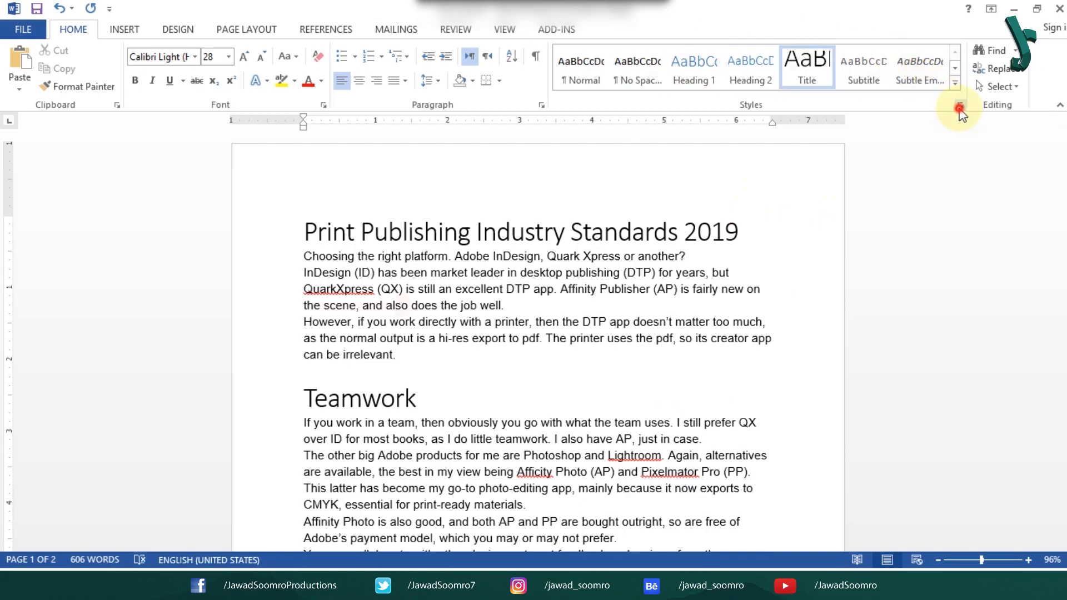
{"action": "left_click", "coordinate": [960, 106]}
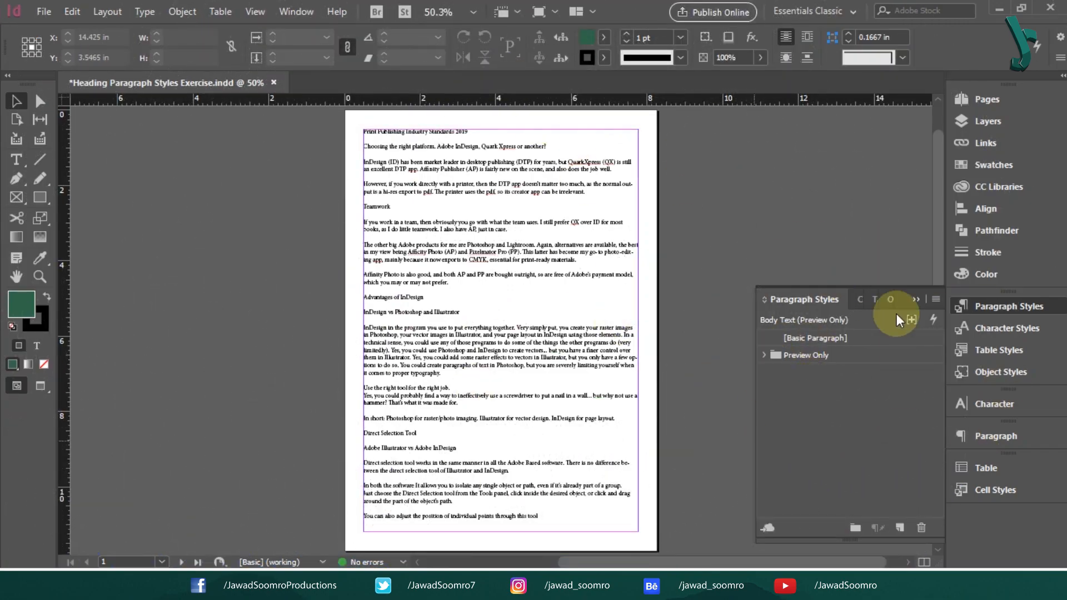
In the InDesign heading exercise, create a new paragraph style in the Preview Only group and check the actions available for it
{"action": "left_click", "coordinate": [899, 528]}
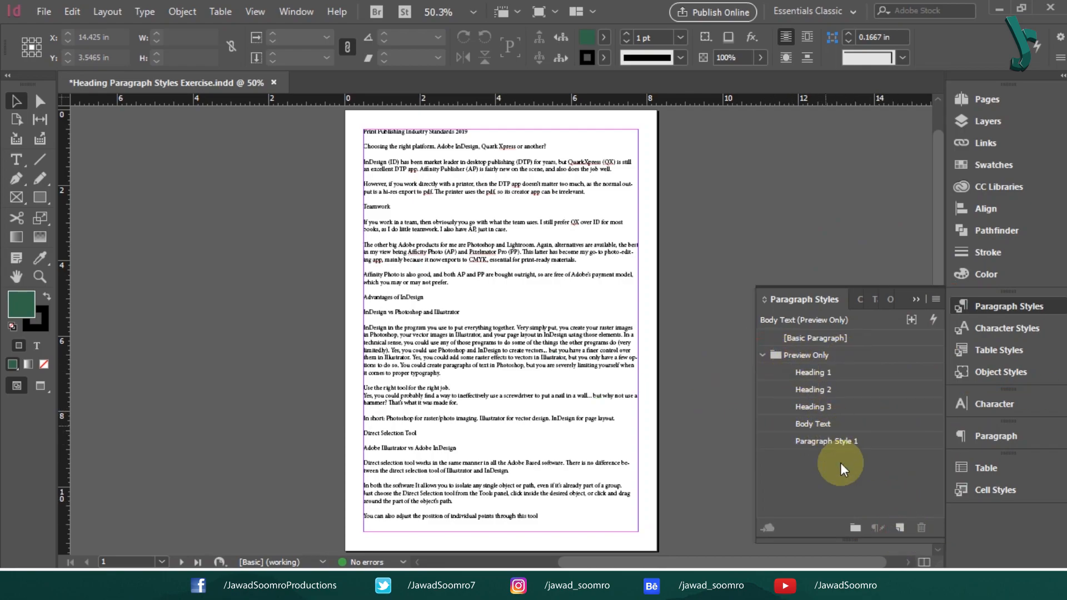
{"action": "right_click", "coordinate": [845, 441]}
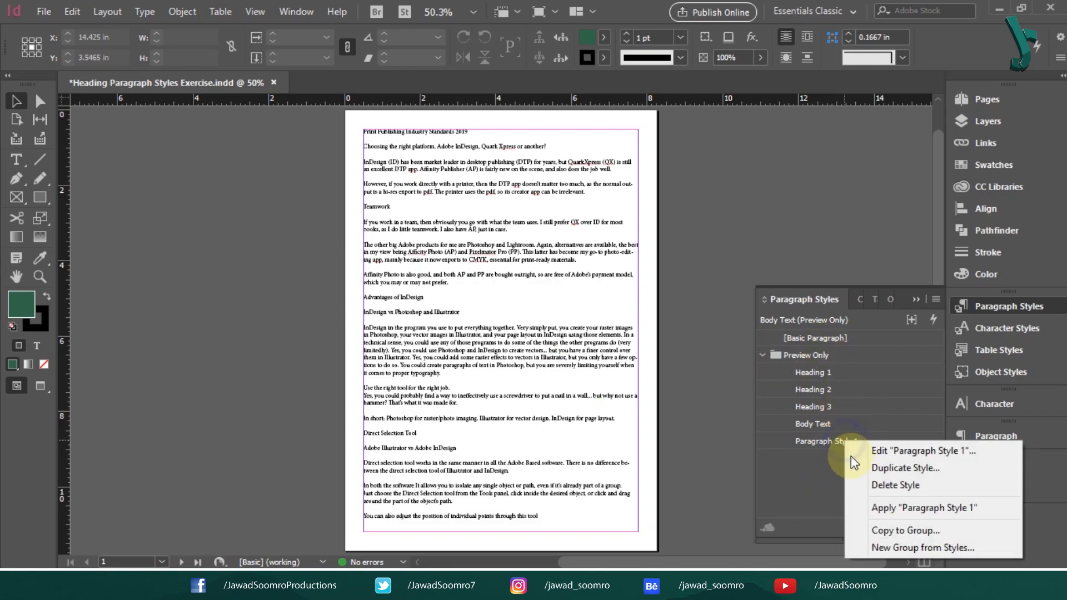
{"action": "left_click", "coordinate": [816, 478]}
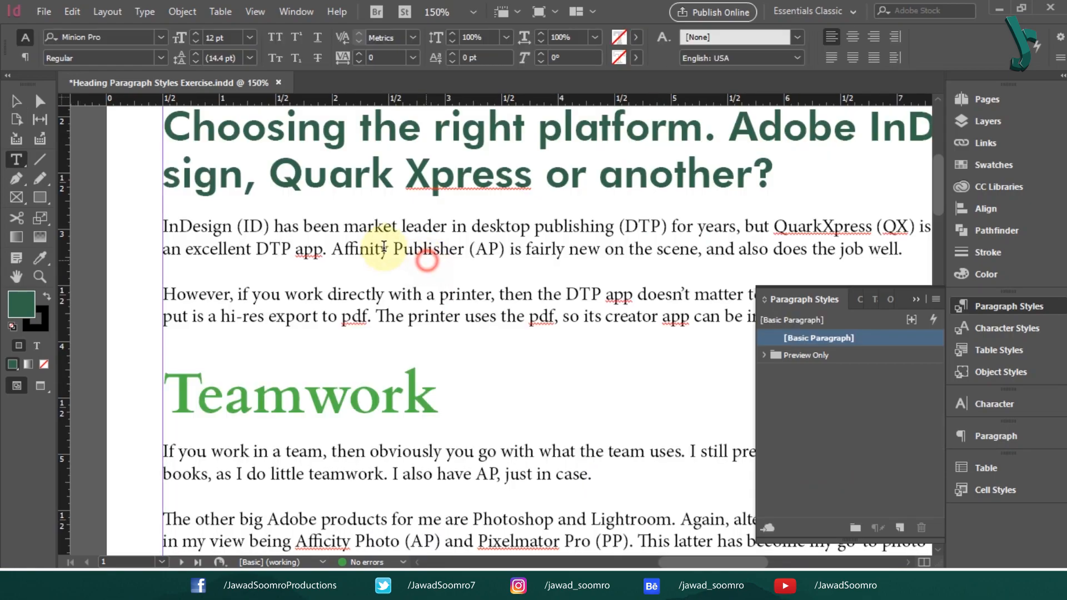
Set most of the body paragraph beginning "InDesign (ID) has been market leader" in the Marcellina font
{"action": "double_click", "coordinate": [317, 248]}
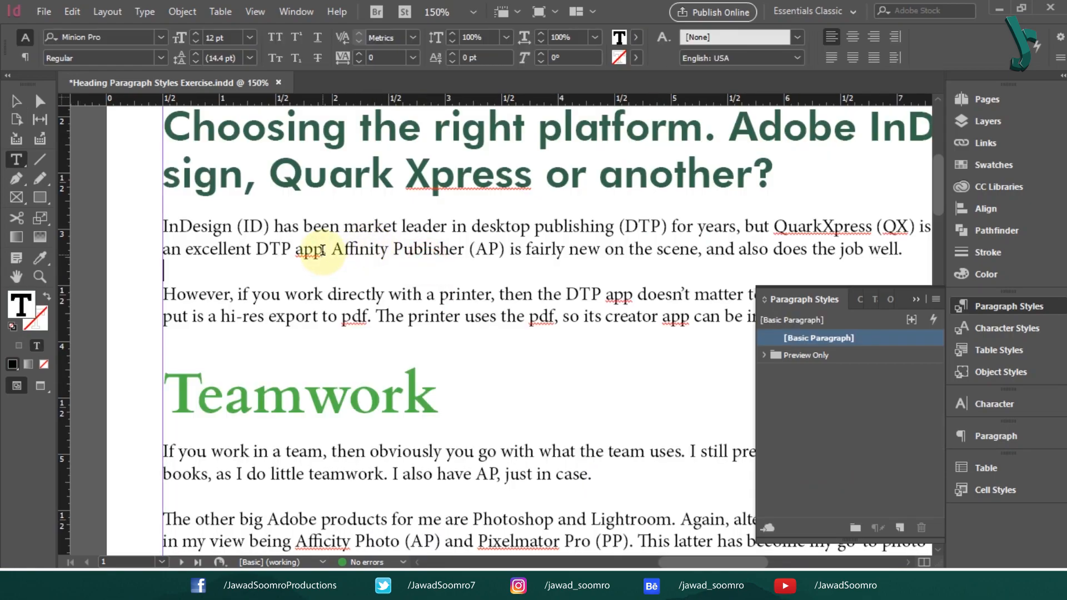
{"action": "left_click_drag", "start_coordinate": [345, 248], "coordinate": [475, 250]}
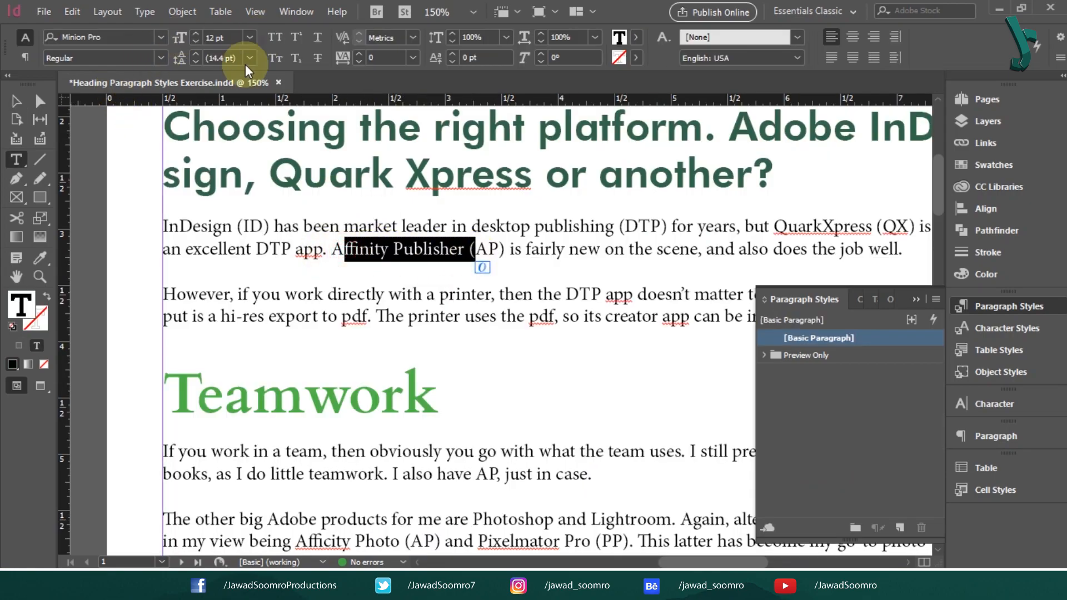
{"action": "left_click_drag", "start_coordinate": [165, 223], "coordinate": [588, 249]}
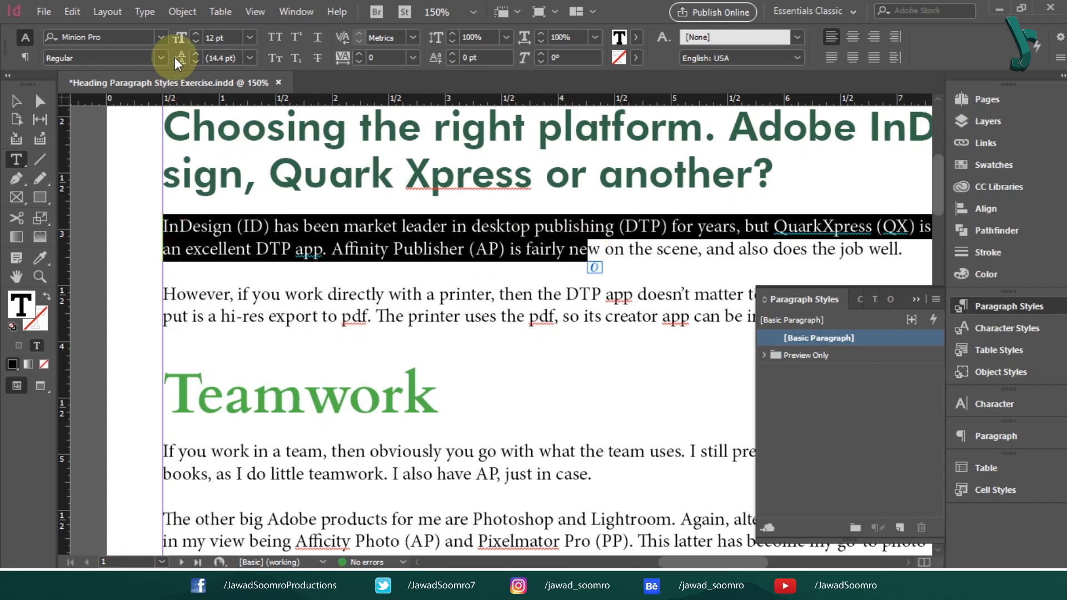
{"action": "left_click", "coordinate": [161, 38]}
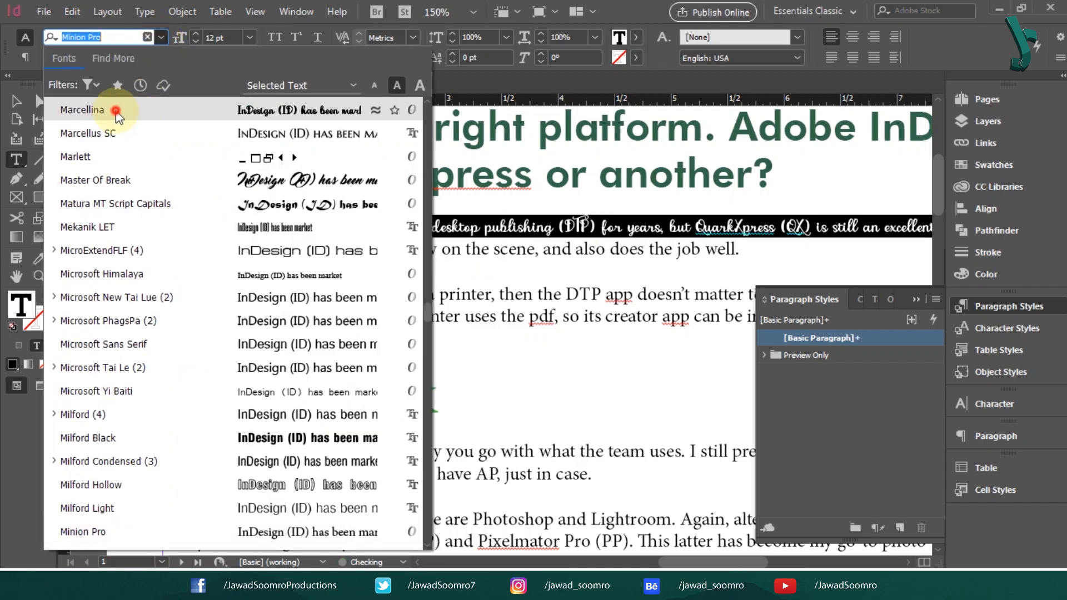
{"action": "left_click", "coordinate": [139, 112]}
{"action": "left_click", "coordinate": [499, 231]}
Apply Microsoft New Tai Lue to part of the "However, if you work directly" paragraph and change the font in the first Teamwork paragraph
{"action": "left_click_drag", "start_coordinate": [401, 294], "coordinate": [557, 317]}
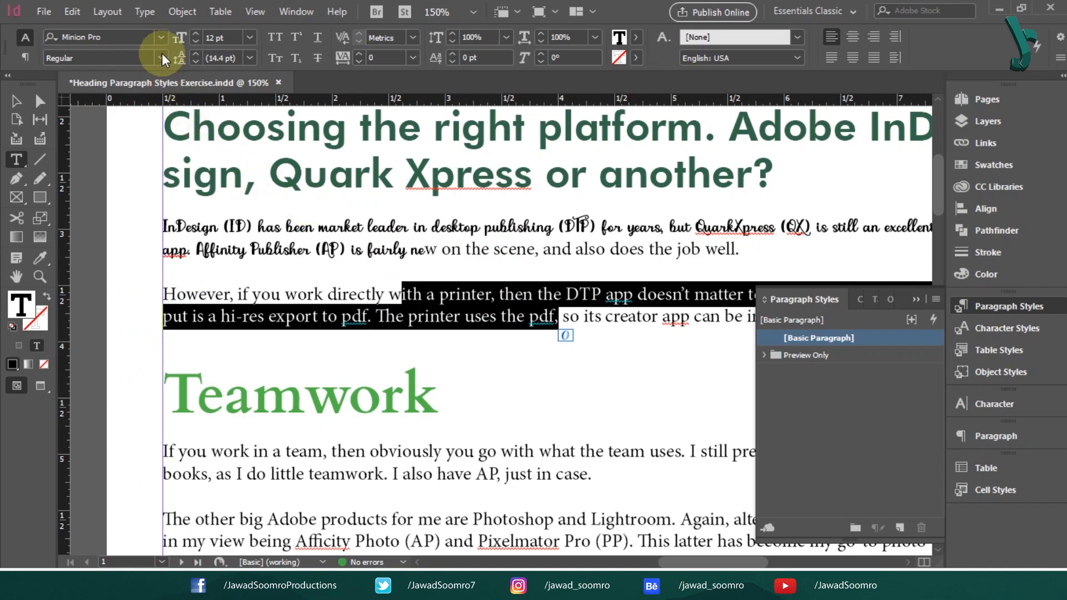
{"action": "left_click", "coordinate": [162, 38]}
{"action": "left_click", "coordinate": [157, 262]}
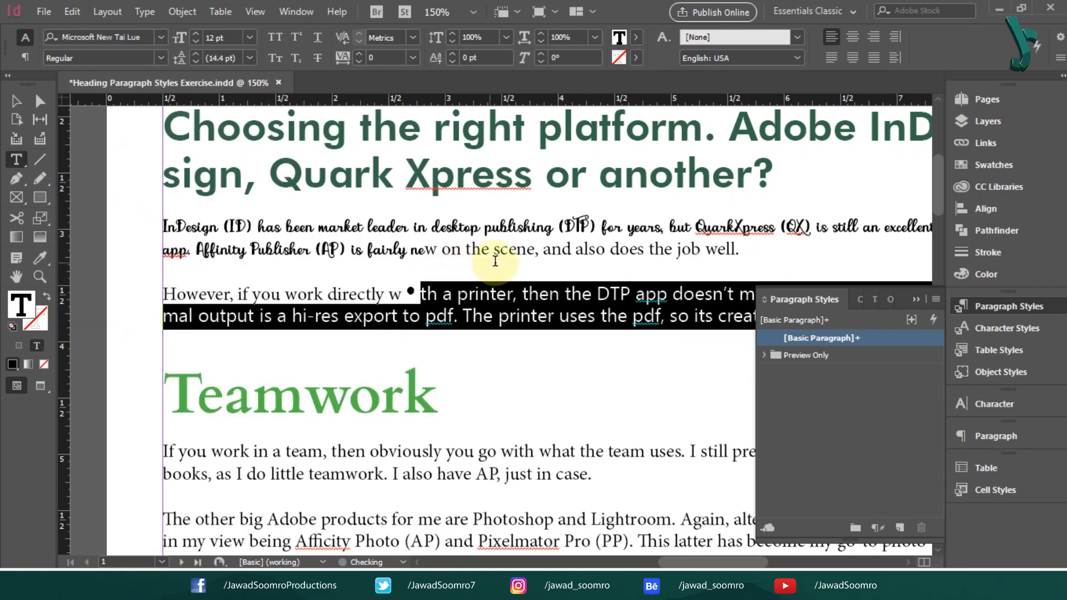
{"action": "left_click", "coordinate": [404, 351]}
{"action": "left_click_drag", "start_coordinate": [434, 449], "coordinate": [511, 488]}
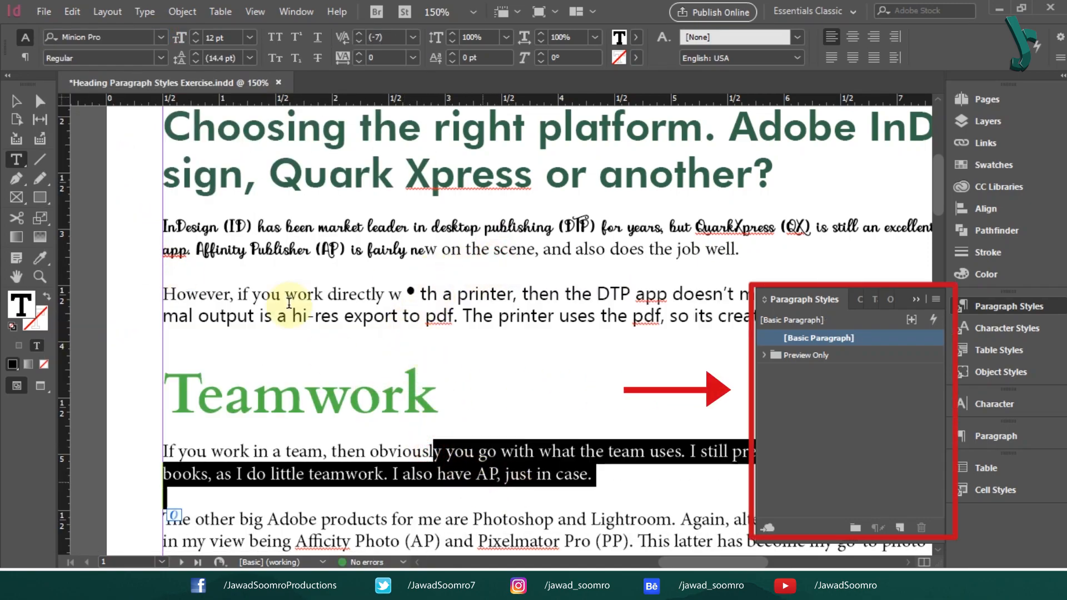
{"action": "left_click", "coordinate": [161, 40]}
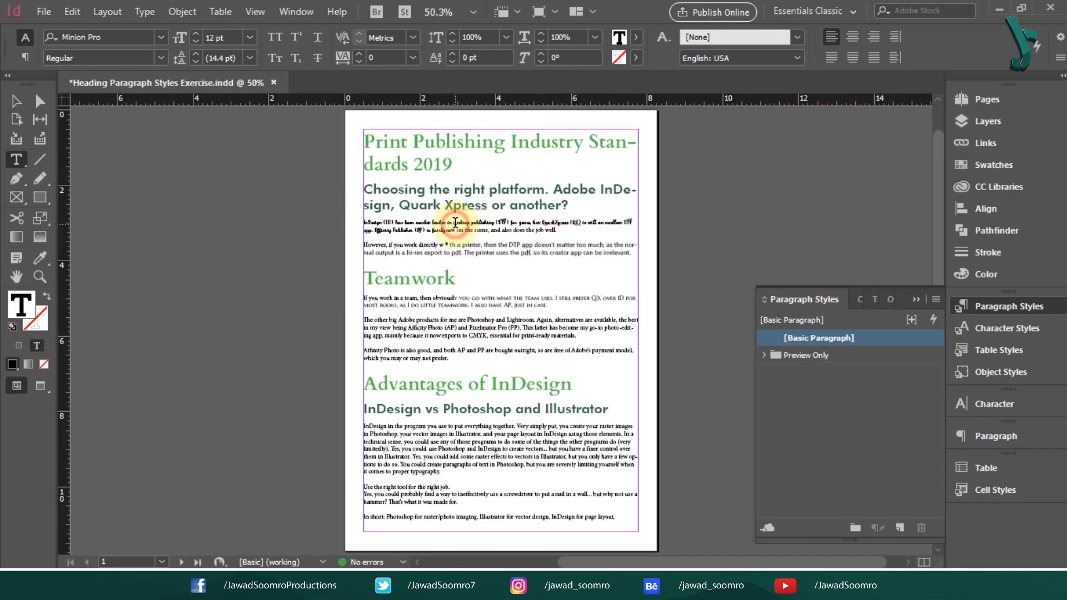
Apply the [Basic Paragraph] style to all the text, clear its overrides, and deselect the text
{"action": "key", "text": "ctrl+a"}
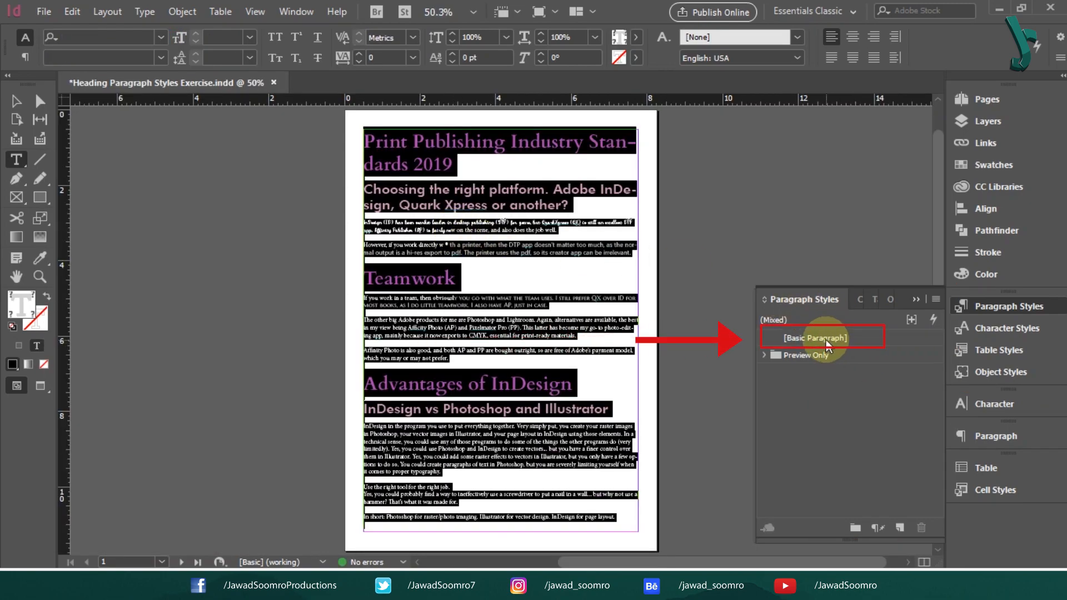
{"action": "left_click", "coordinate": [828, 341]}
{"action": "right_click", "coordinate": [828, 343]}
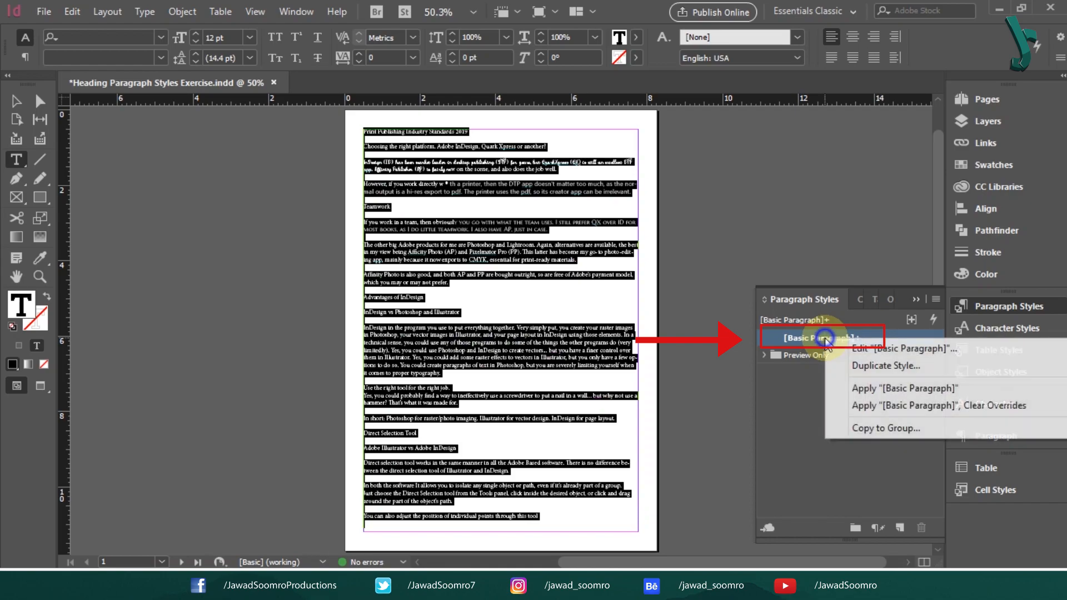
{"action": "left_click", "coordinate": [880, 412]}
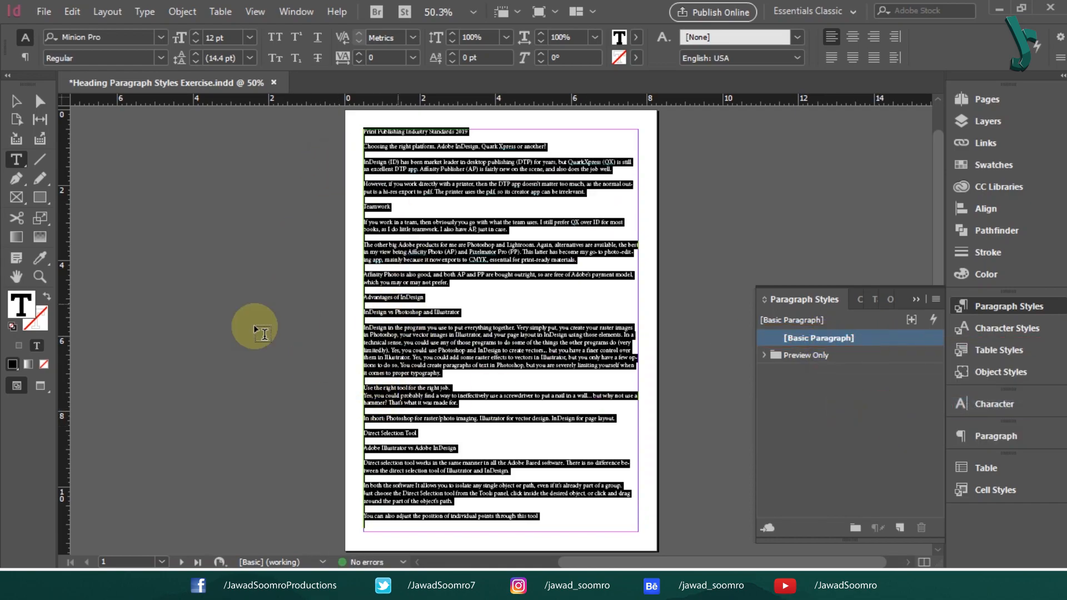
{"action": "left_click", "coordinate": [16, 100]}
{"action": "left_click", "coordinate": [305, 333]}
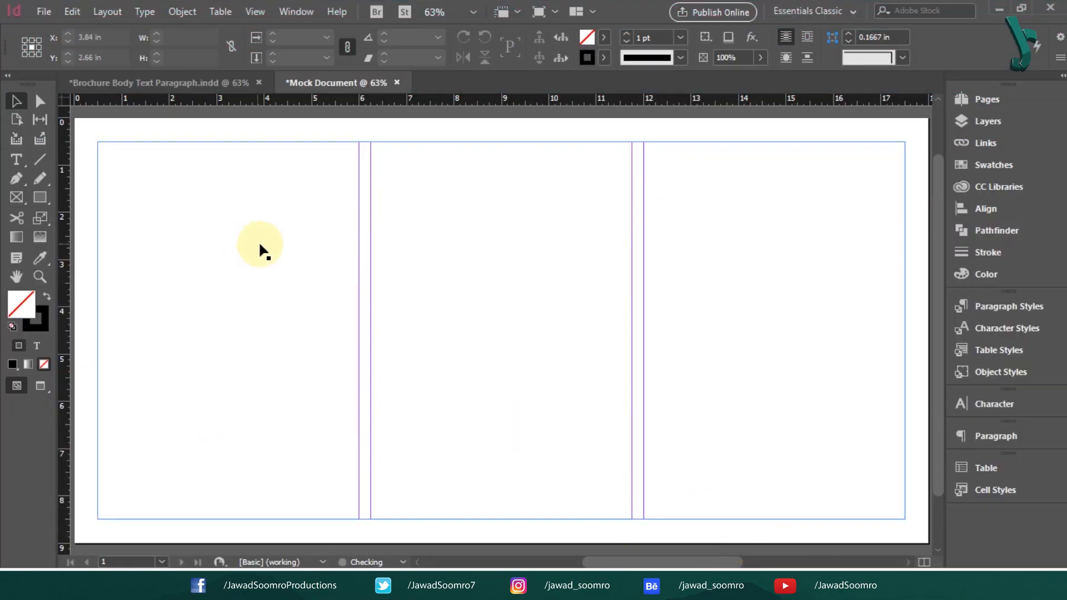
Load the master pages from the Brochure Body Text Paragraph file into Mock Document, replacing the masters that share a name
{"action": "left_click", "coordinate": [989, 99]}
{"action": "left_click", "coordinate": [935, 94]}
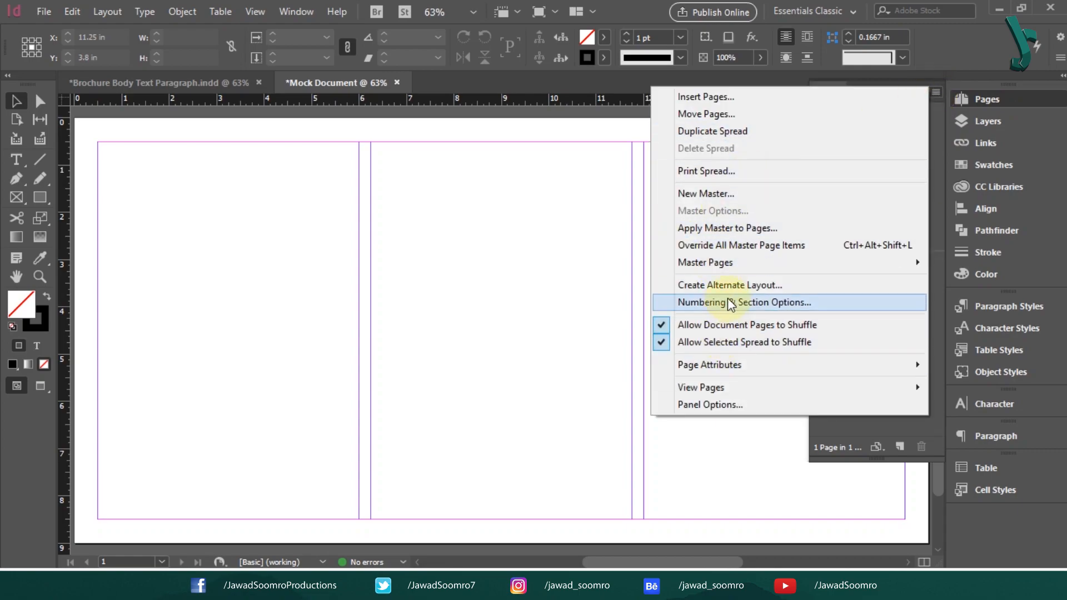
{"action": "mouse_move", "coordinate": [735, 261]}
{"action": "left_click", "coordinate": [577, 280]}
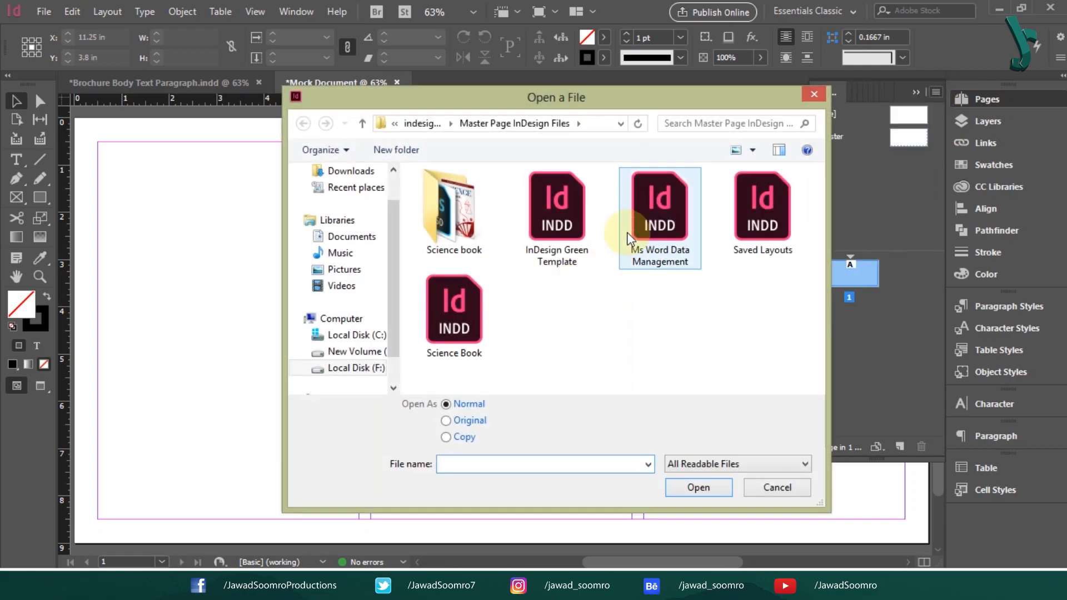
{"action": "left_click", "coordinate": [340, 172]}
{"action": "left_click", "coordinate": [583, 358]}
{"action": "left_click", "coordinate": [711, 489]}
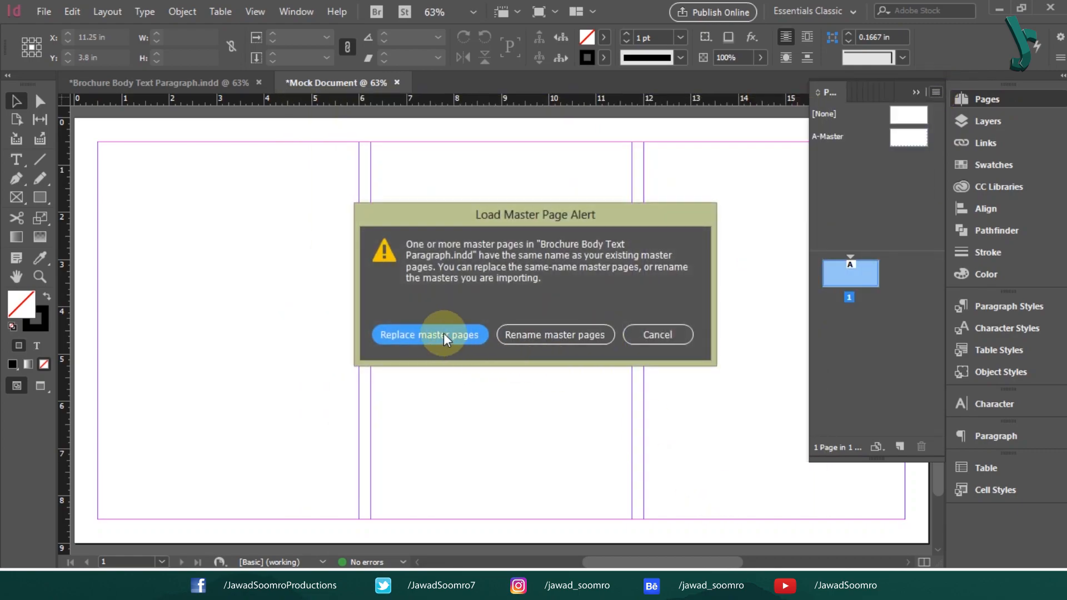
{"action": "left_click", "coordinate": [433, 333]}
{"action": "left_click", "coordinate": [917, 93]}
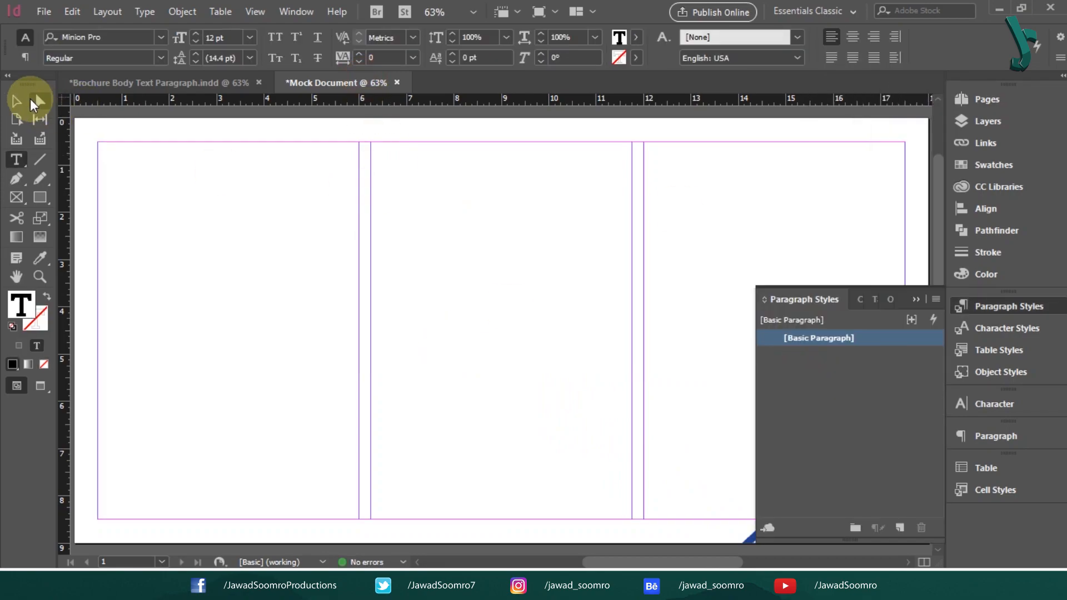
Paste the article text into the three-column text frame of Mock Document
{"action": "left_click", "coordinate": [20, 103]}
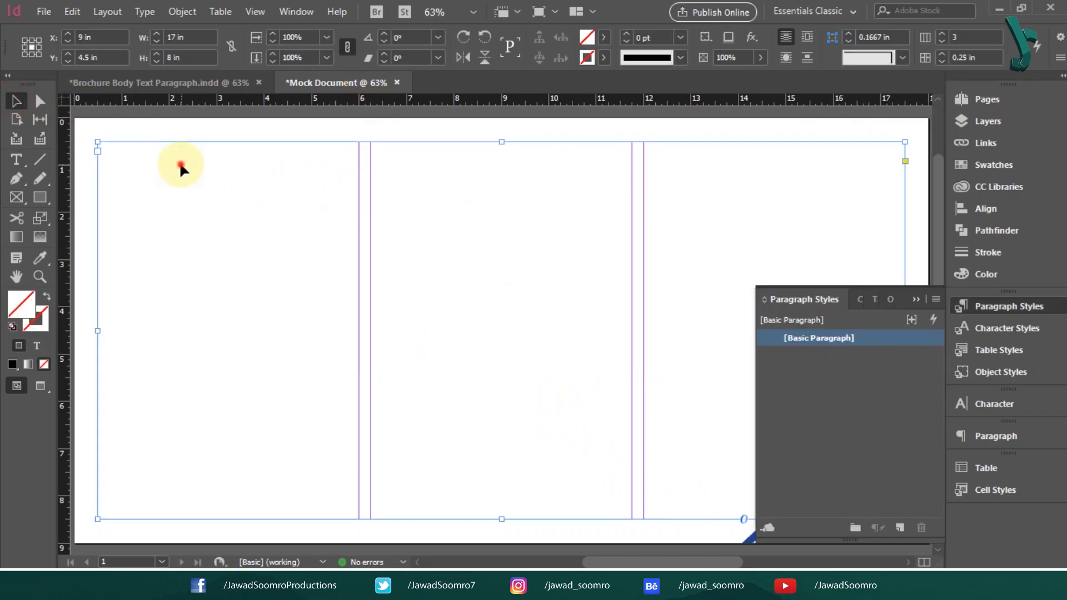
{"action": "double_click", "coordinate": [180, 167]}
{"action": "key", "text": "ctrl+v"}
{"action": "left_click", "coordinate": [16, 101]}
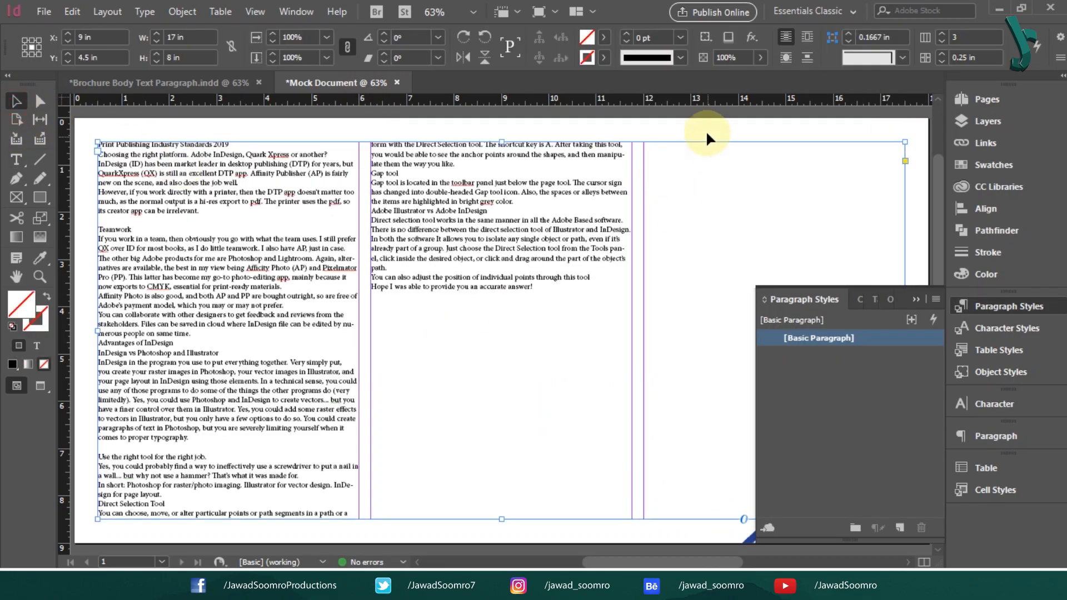
Load the paragraph styles from the Brochure Body Text Paragraph file into Mock Document
{"action": "left_click", "coordinate": [936, 299]}
{"action": "left_click", "coordinate": [716, 377]}
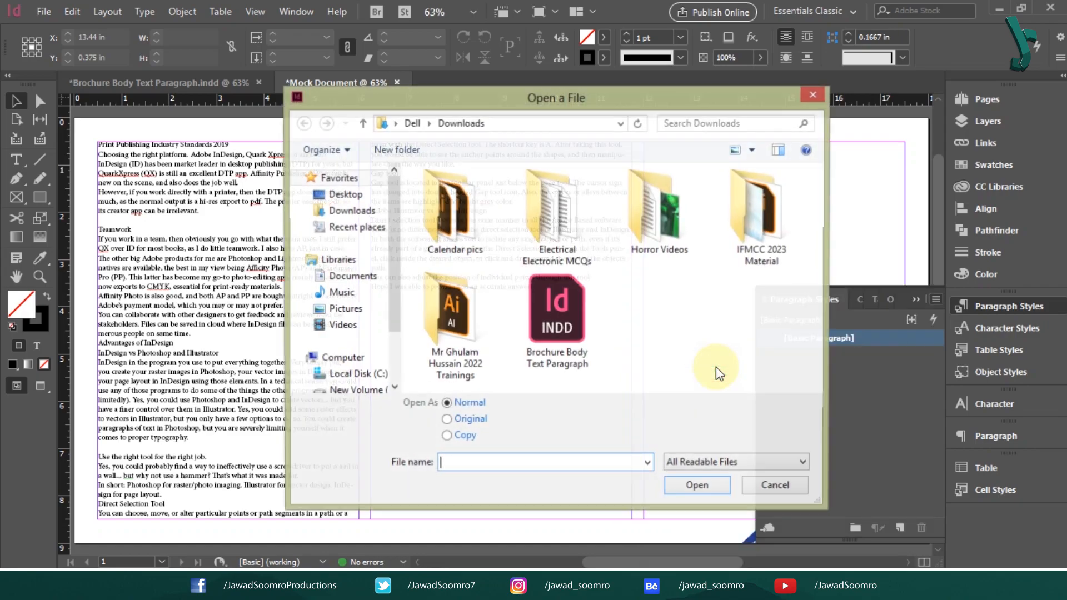
{"action": "left_click", "coordinate": [572, 317]}
{"action": "left_click", "coordinate": [697, 489]}
{"action": "left_click", "coordinate": [299, 227]}
{"action": "left_click", "coordinate": [300, 244]}
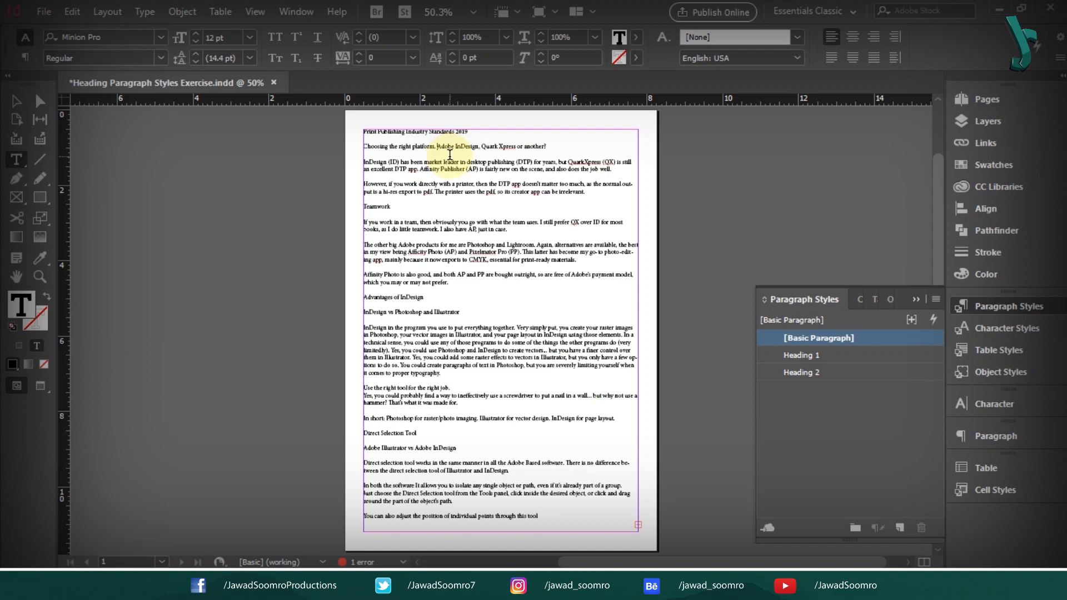
Apply the Heading 2 style to the "Choosing the right platform" and "InDesign vs Photoshop and Illustrator" lines in Heading Paragraph Styles Exercise
{"action": "left_click", "coordinate": [820, 372]}
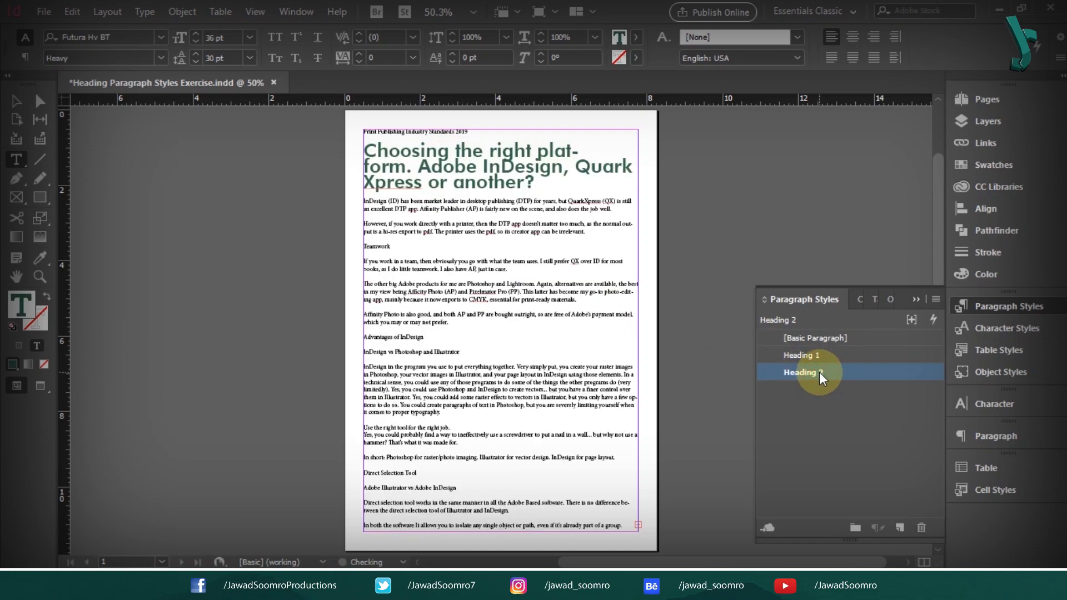
{"action": "left_click", "coordinate": [412, 352]}
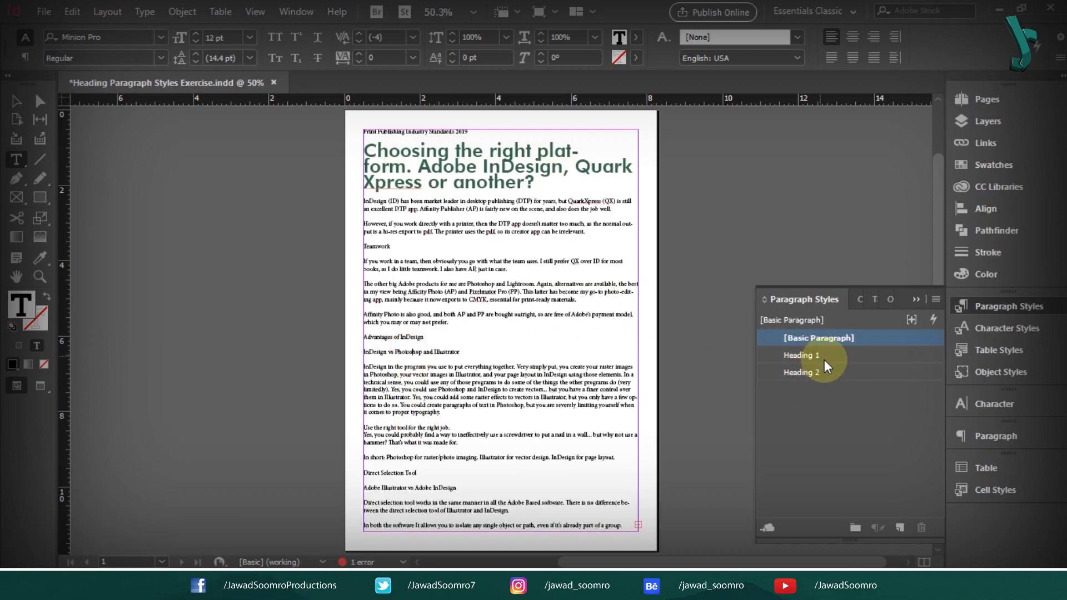
{"action": "left_click", "coordinate": [820, 373]}
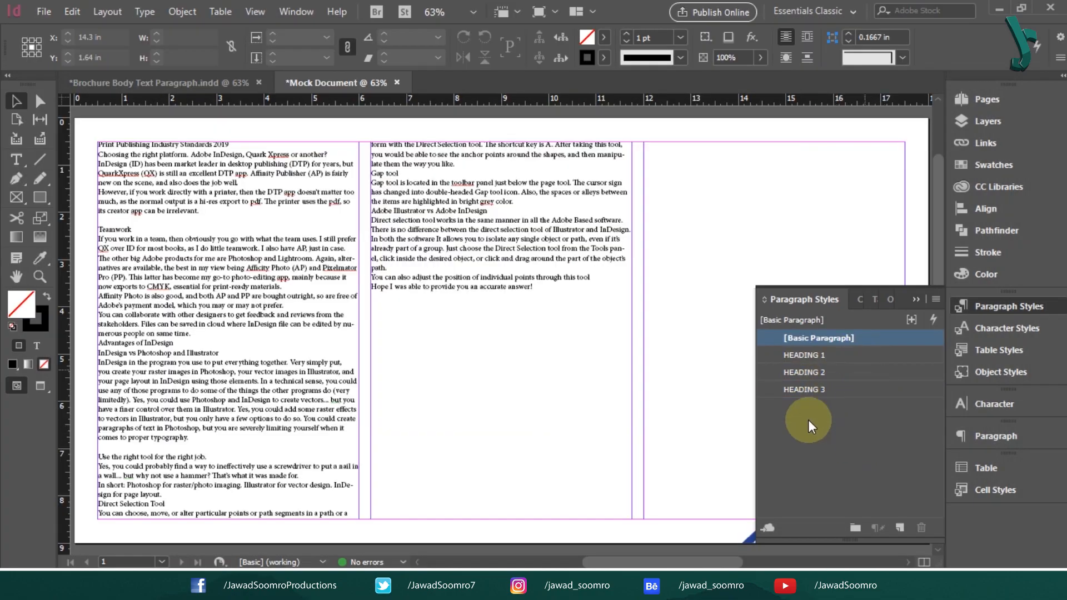
In Mock Document, apply HEADING 1 to the "Print Publishing Industry Standards 2019", "Teamwork" and "Advantages of InDesign" lines
{"action": "key", "text": "t"}
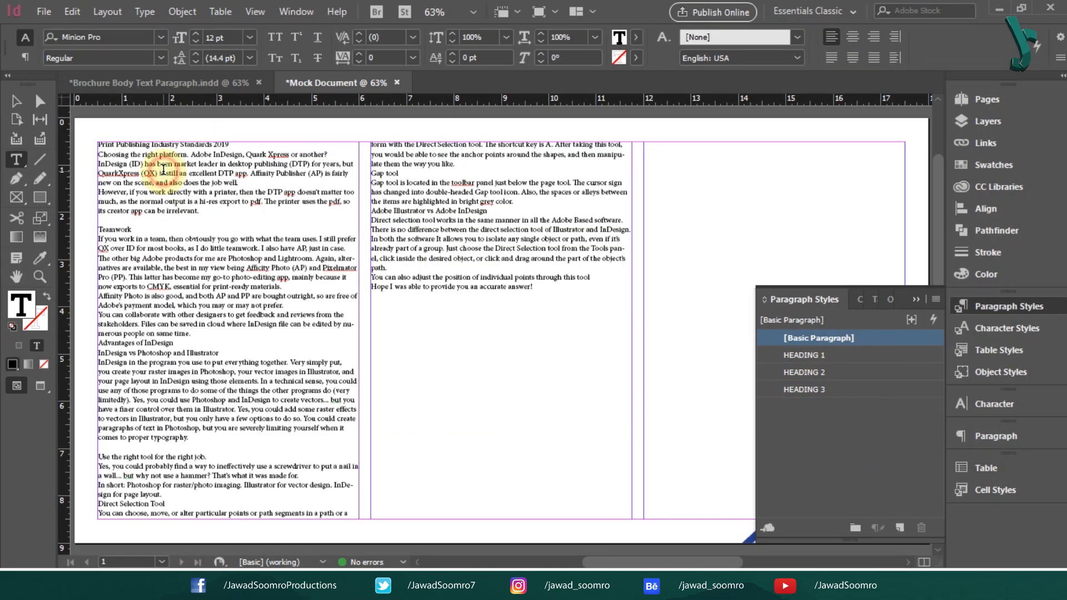
{"action": "left_click", "coordinate": [252, 144]}
{"action": "left_click", "coordinate": [804, 355]}
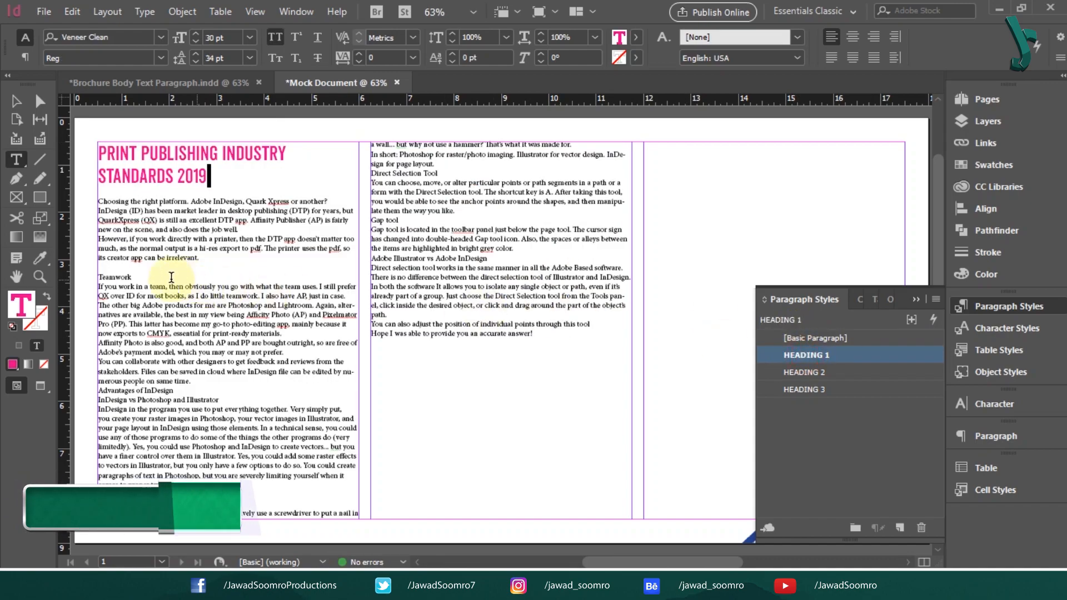
{"action": "left_click", "coordinate": [578, 294]}
{"action": "left_click", "coordinate": [805, 355]}
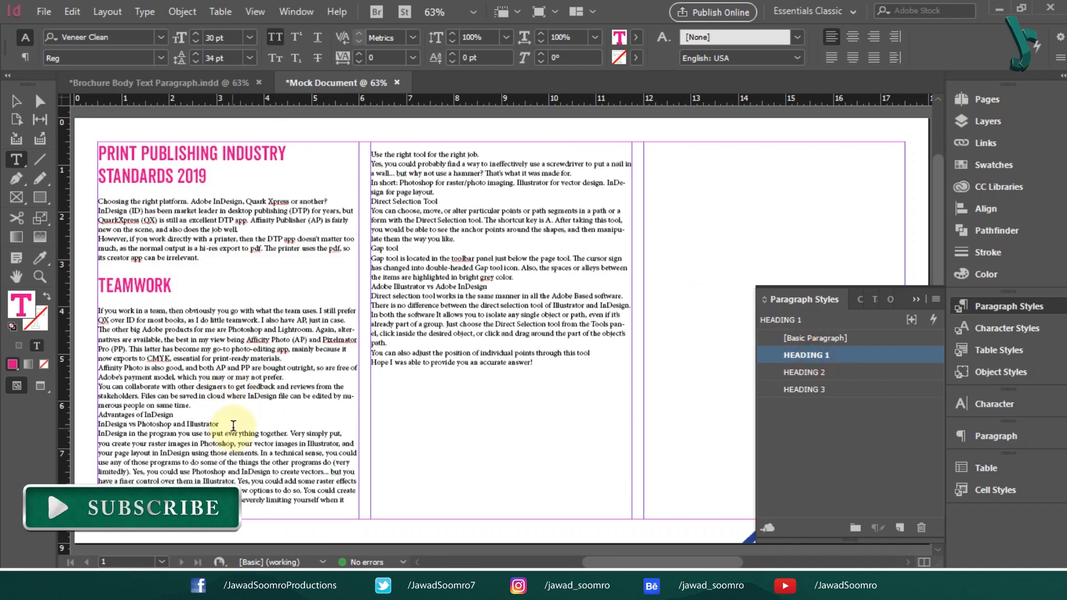
{"action": "left_click", "coordinate": [217, 415]}
{"action": "left_click", "coordinate": [806, 356]}
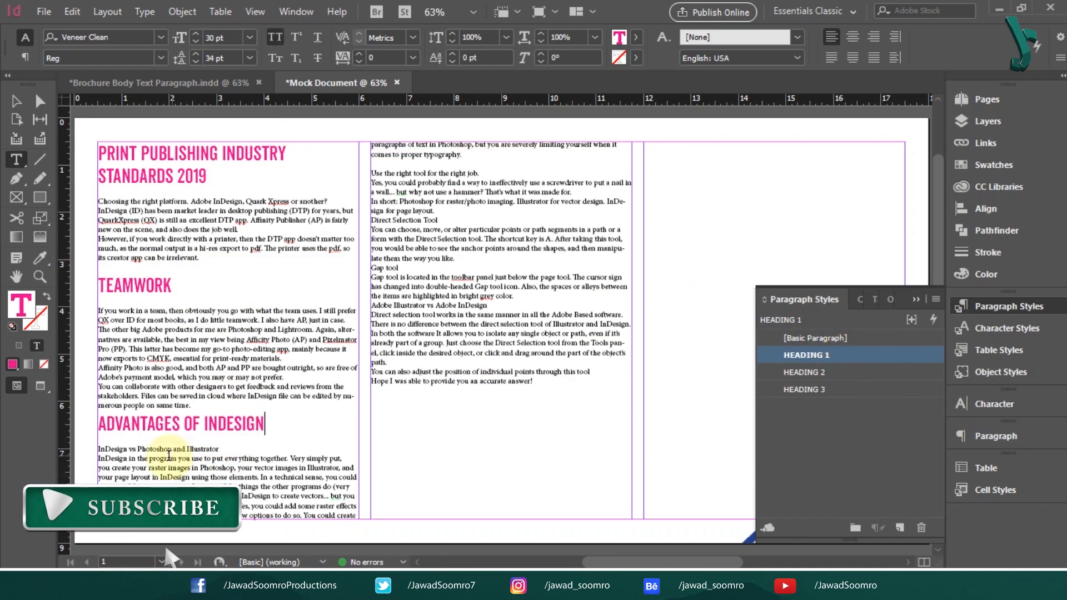
Apply HEADING 2 to the "InDesign vs Photoshop and Illustrator" and "Use the right tool for the right job." lines
{"action": "key", "text": "ctrl+shift+a"}
{"action": "left_click", "coordinate": [839, 383]}
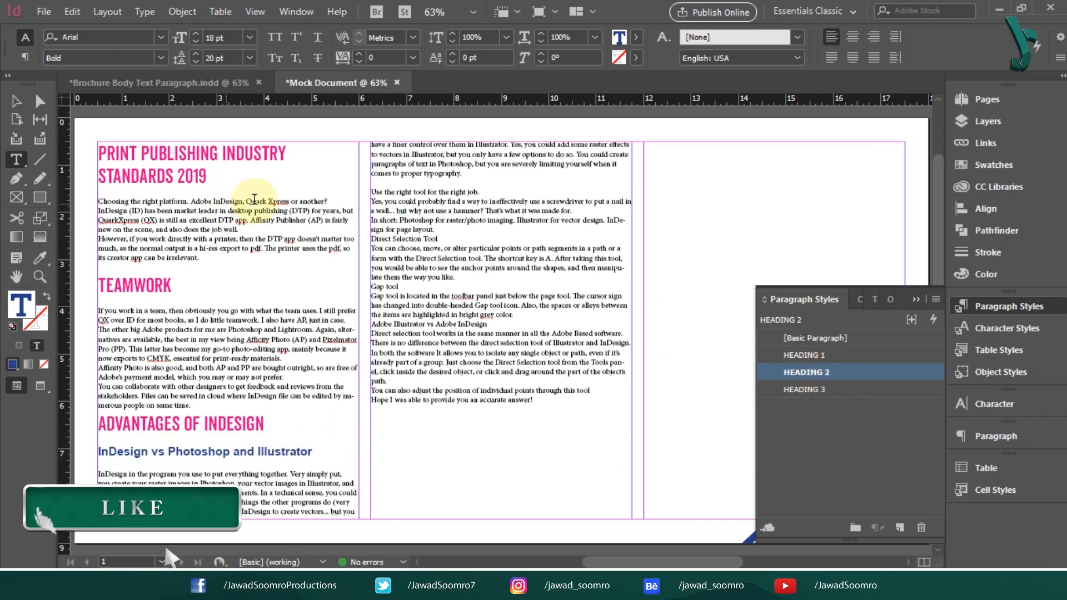
{"action": "left_click", "coordinate": [482, 192]}
{"action": "left_click", "coordinate": [865, 384]}
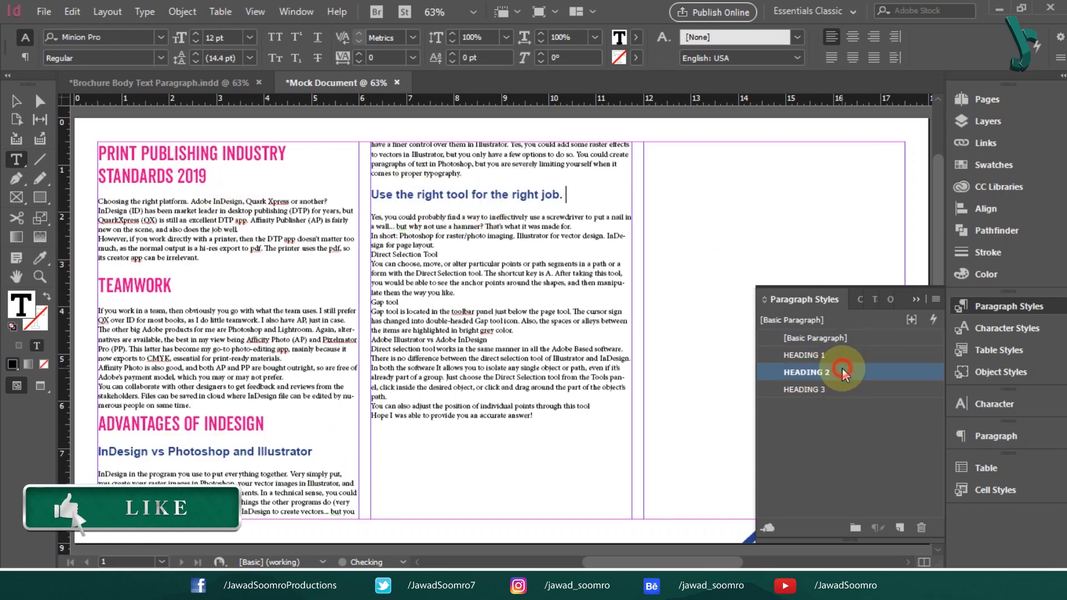
Apply HEADING 3 to the "Gap tool" line and HEADING 1 to the "Adobe Illustrator vs Adobe InDesign" line
{"action": "left_click", "coordinate": [439, 303]}
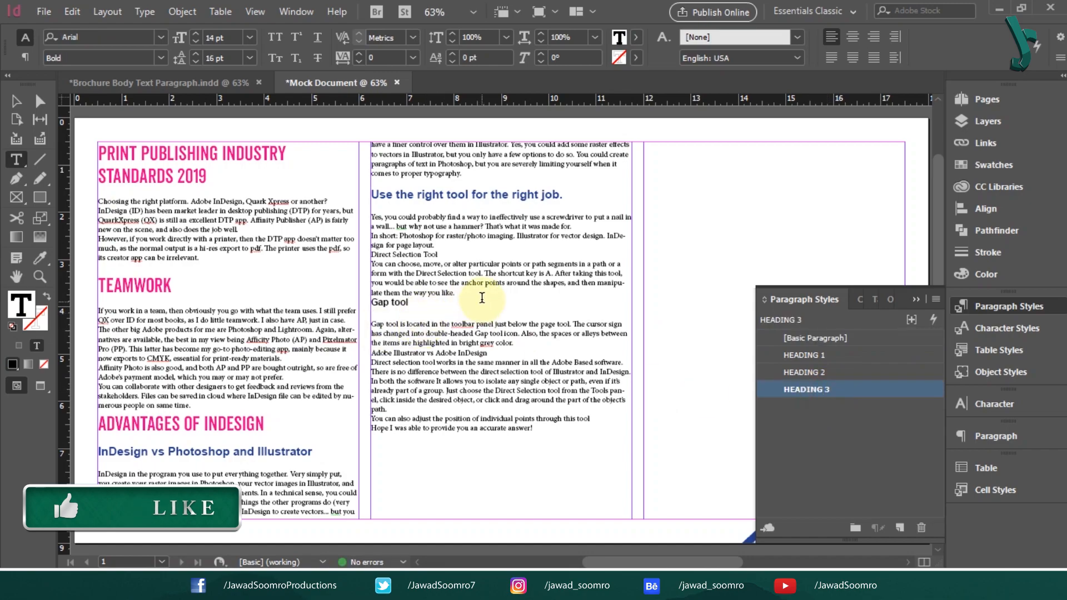
{"action": "left_click", "coordinate": [509, 354]}
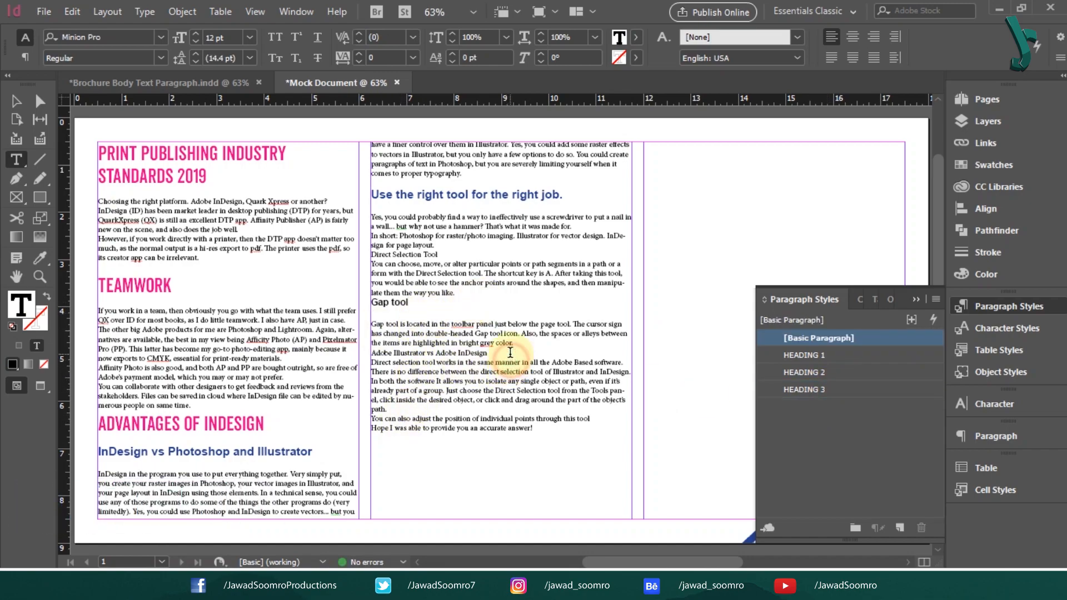
{"action": "left_click", "coordinate": [805, 355]}
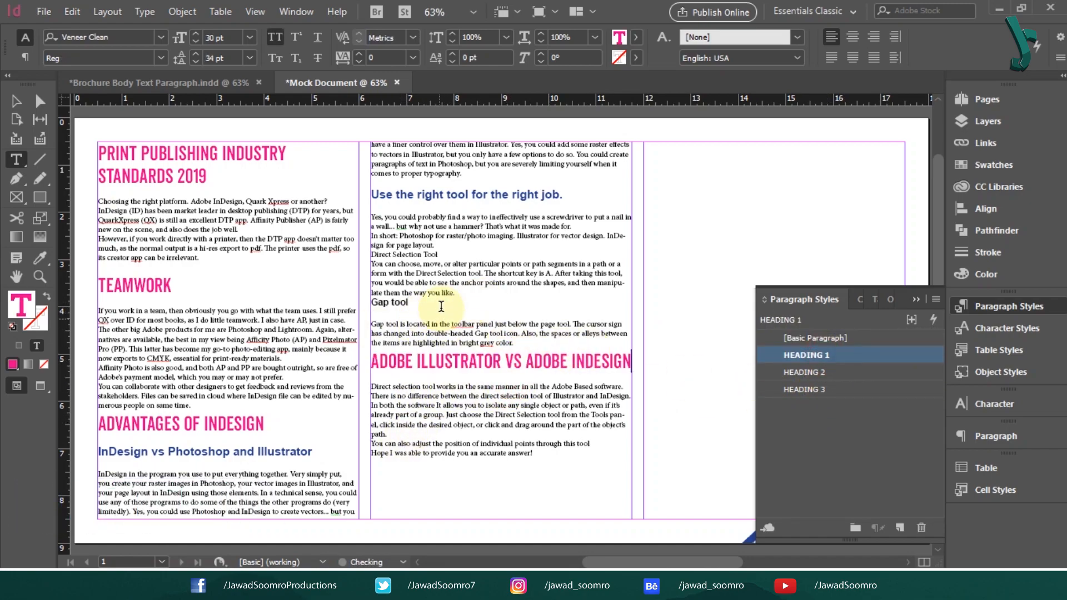
Apply HEADING 3 to the "Direct Selection Tool" line and HEADING 2 to the "Choosing the right platform" line
{"action": "left_click", "coordinate": [448, 255]}
{"action": "left_click", "coordinate": [836, 386]}
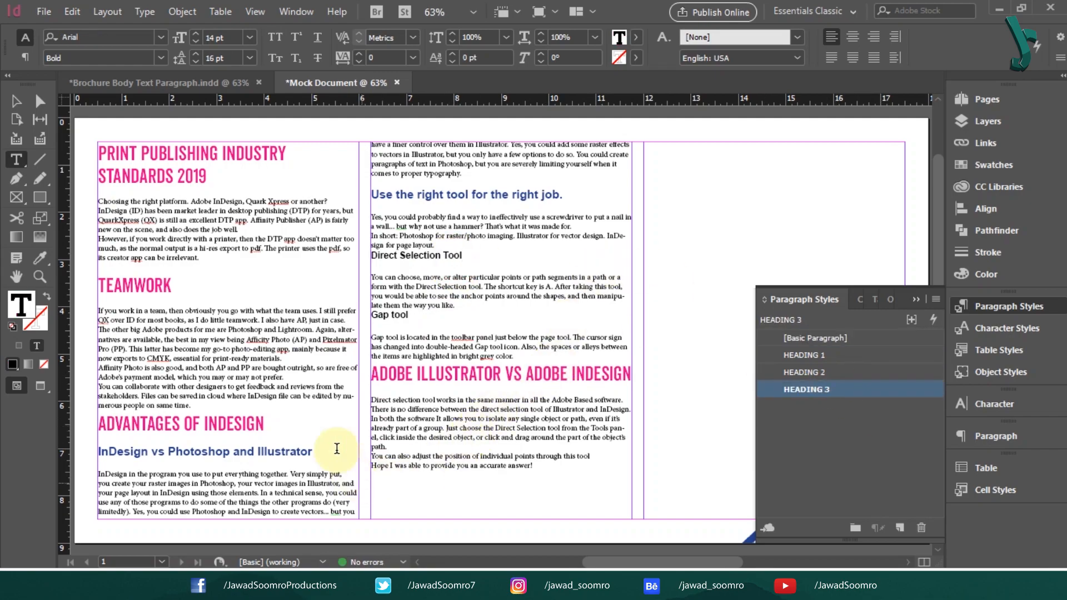
{"action": "left_click", "coordinate": [248, 210]}
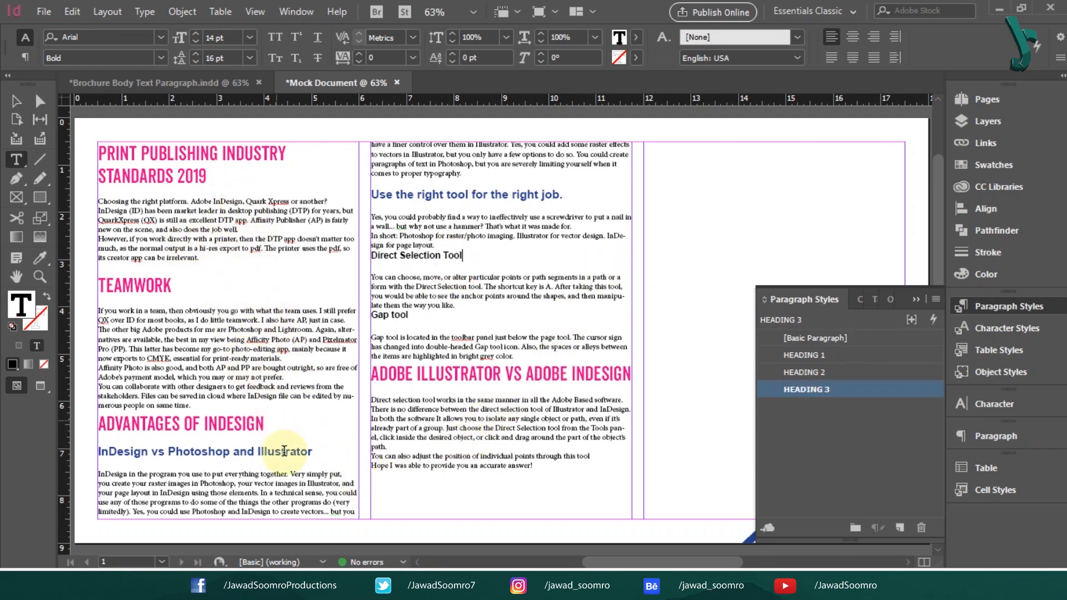
{"action": "left_click", "coordinate": [822, 372]}
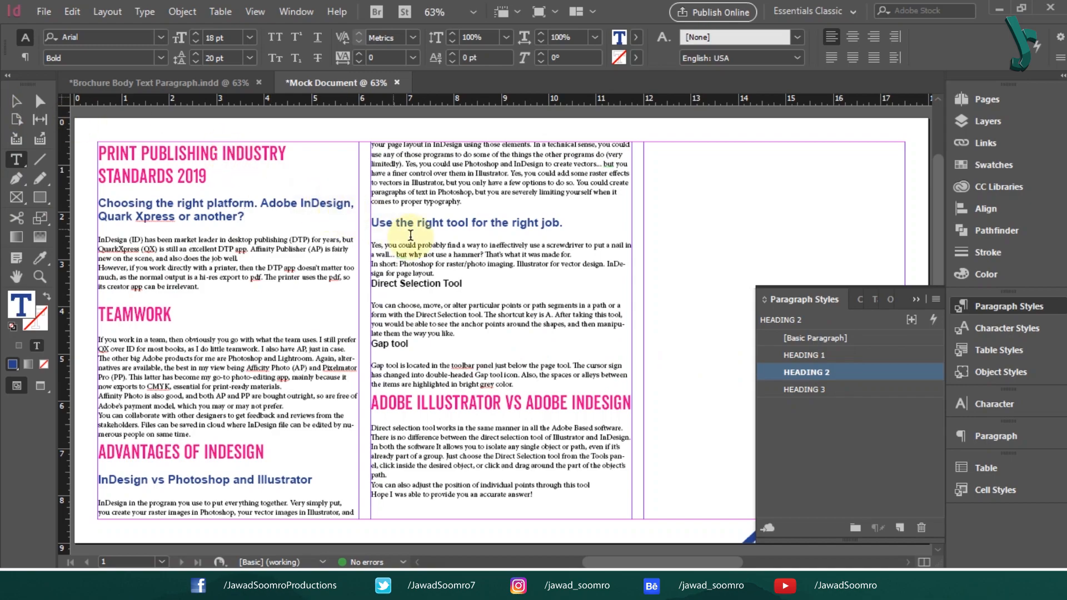
Insert a blank line before the "Direct Selection Tool" and "Gap tool" headings, leaving the text frame deselected
{"action": "left_click", "coordinate": [449, 272]}
{"action": "key", "text": "Return"}
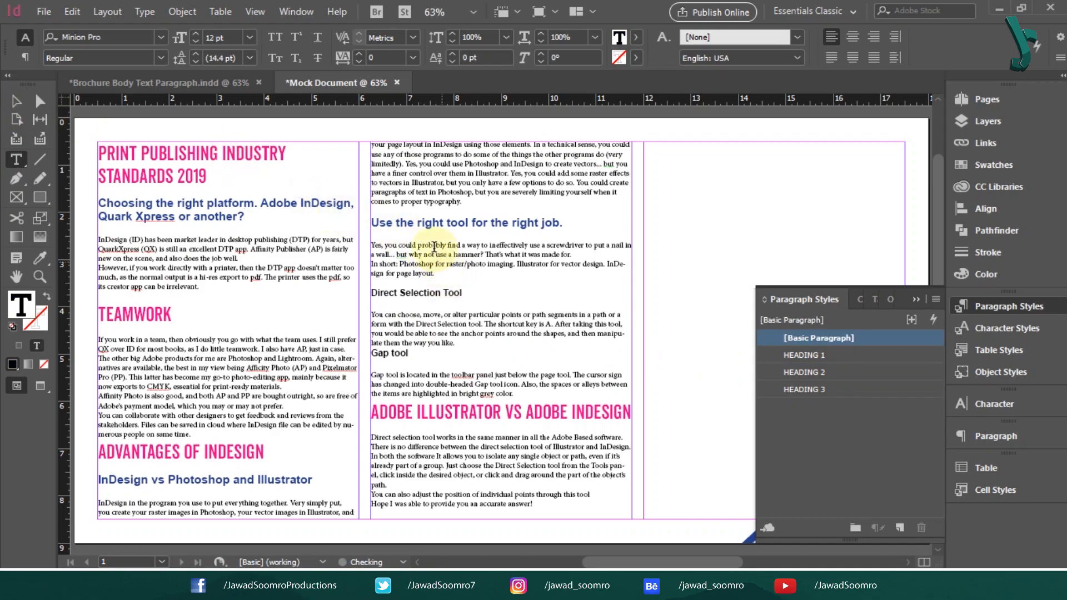
{"action": "left_click", "coordinate": [476, 347]}
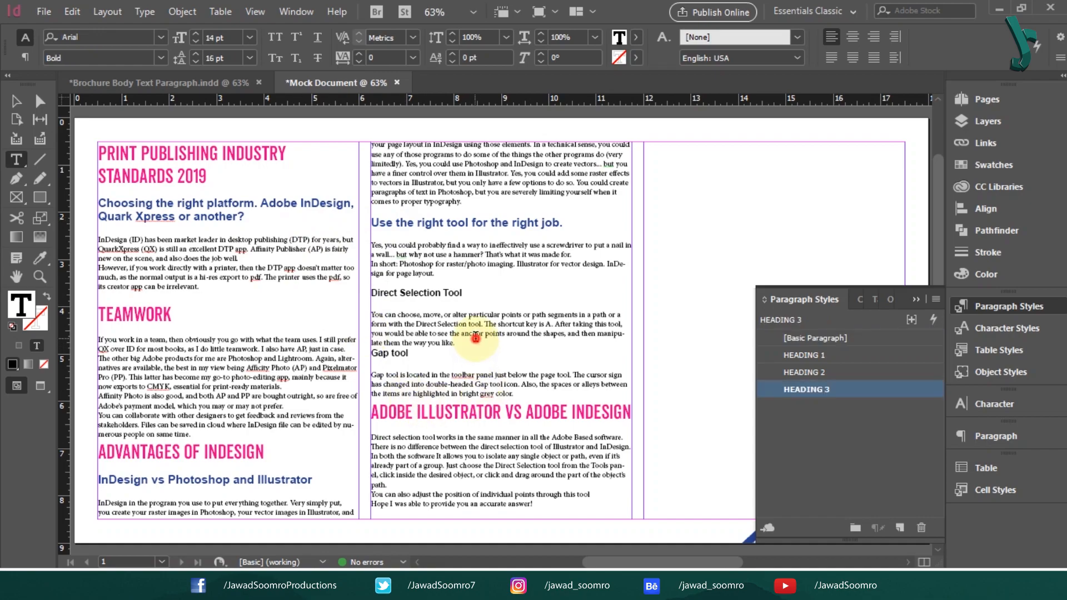
{"action": "key", "text": "Return"}
{"action": "left_click", "coordinate": [17, 101]}
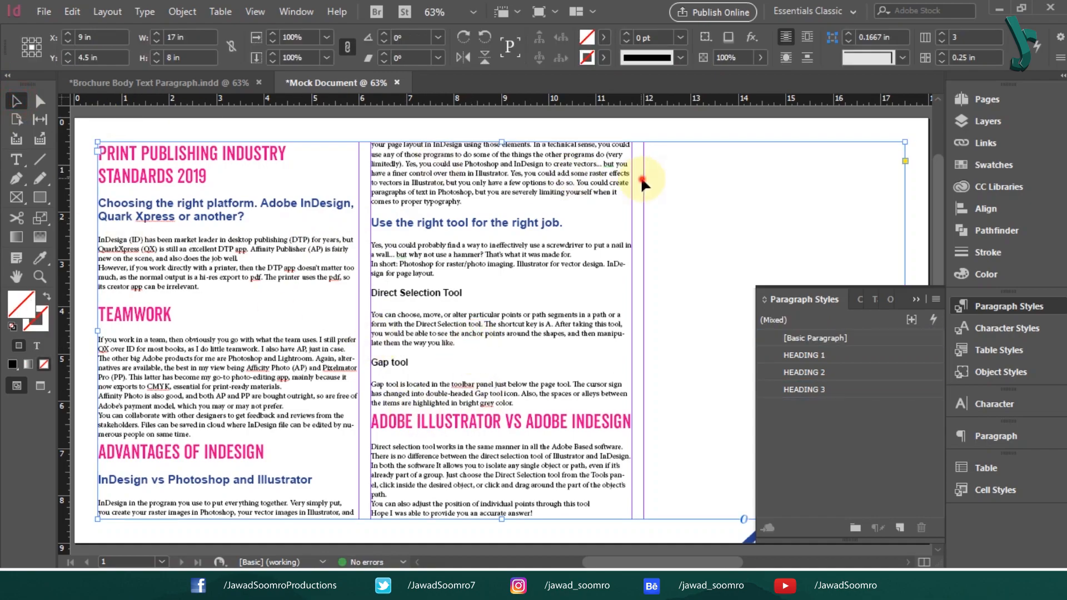
{"action": "left_click", "coordinate": [651, 129]}
Create a new paragraph style named Body Text Style with [No Paragraph Style] as its next style
{"action": "left_click", "coordinate": [901, 529]}
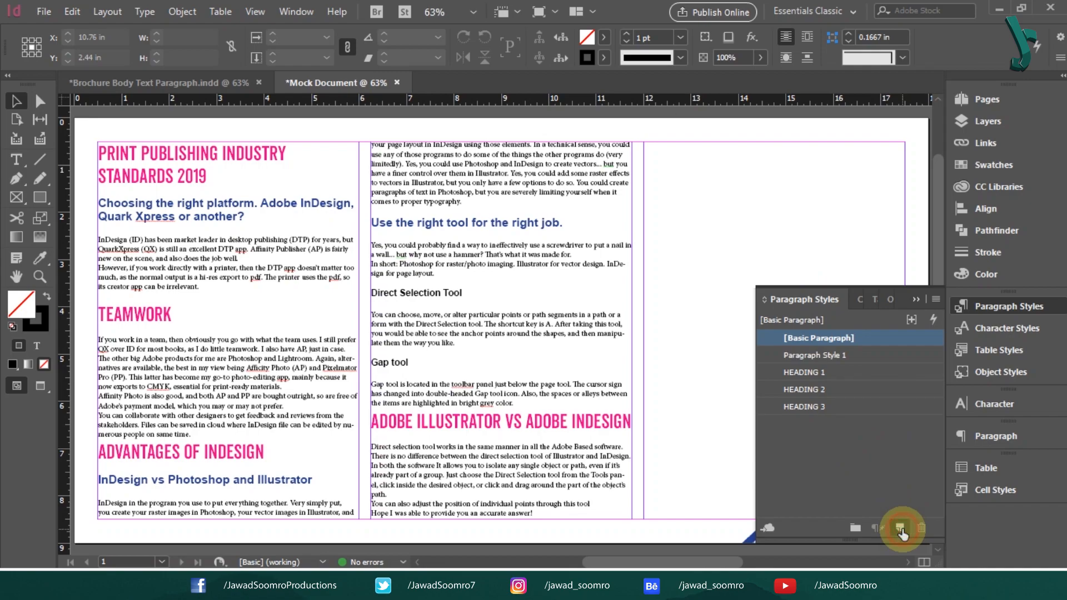
{"action": "left_click", "coordinate": [859, 437]}
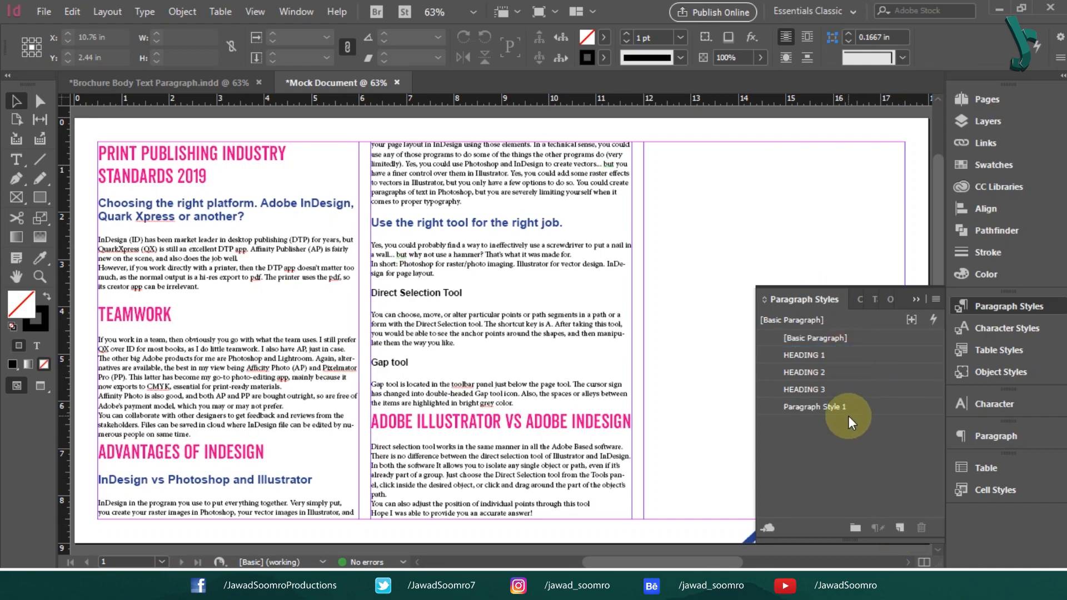
{"action": "left_click", "coordinate": [849, 417]}
{"action": "left_click", "coordinate": [842, 409]}
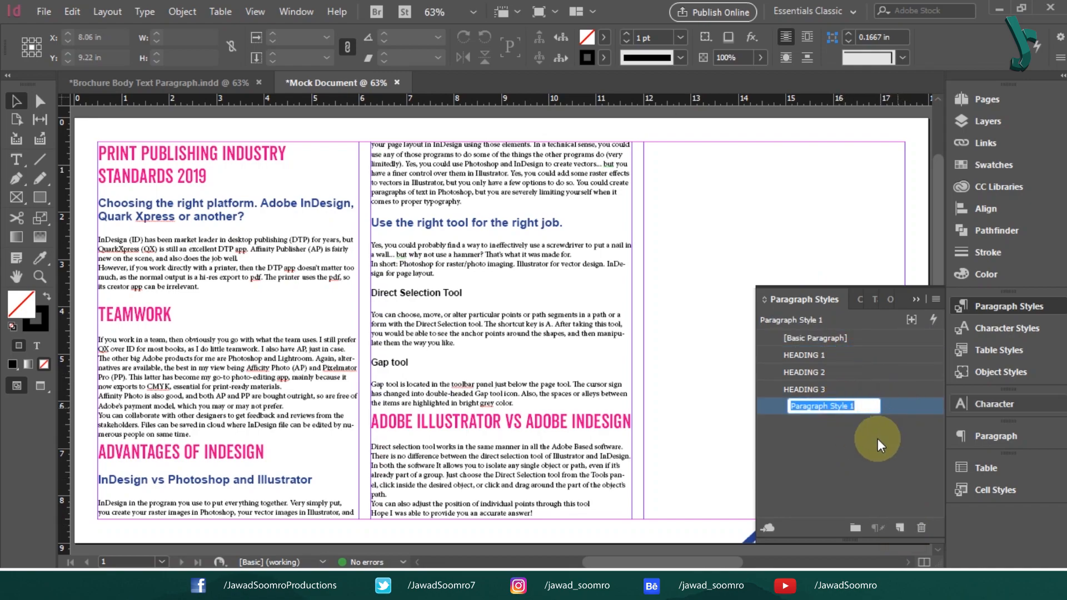
{"action": "double_click", "coordinate": [867, 403]}
{"action": "type", "text": "Bo"}
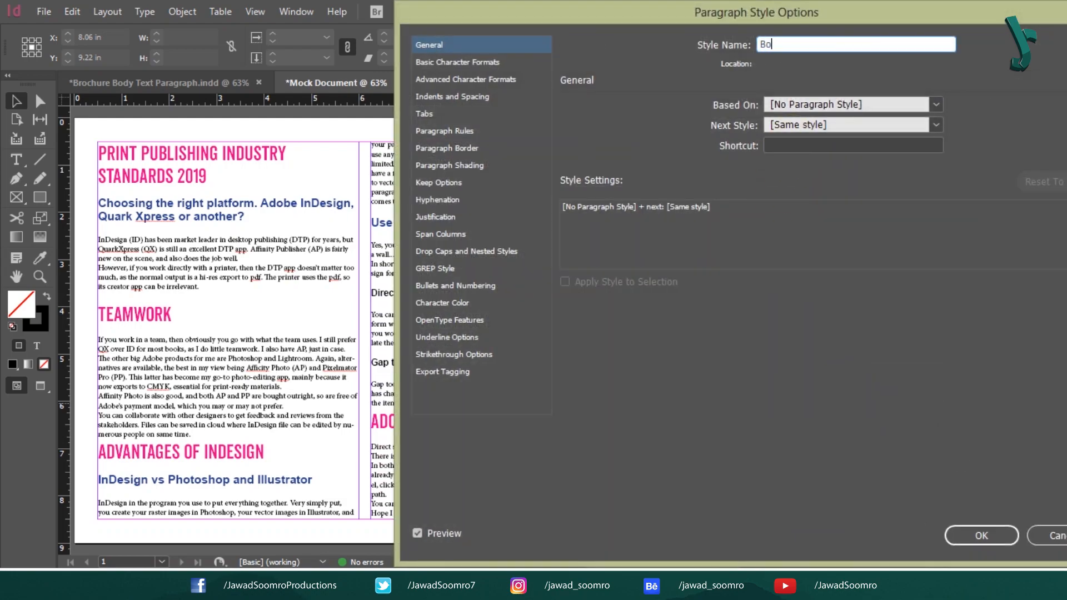
{"action": "type", "text": "dy Text Style"}
{"action": "left_click", "coordinate": [937, 125]}
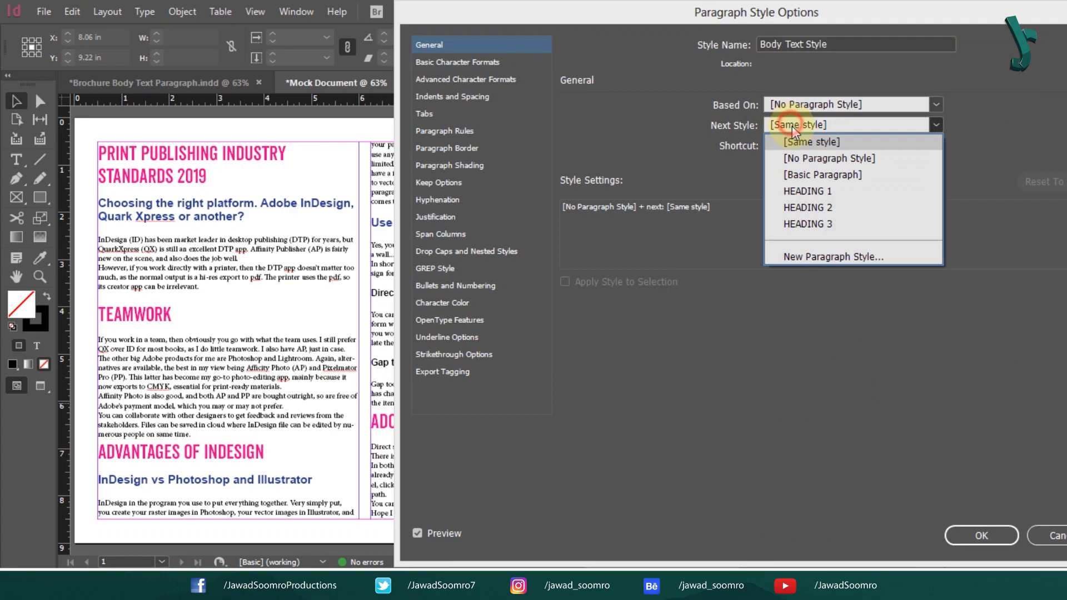
{"action": "left_click", "coordinate": [806, 157]}
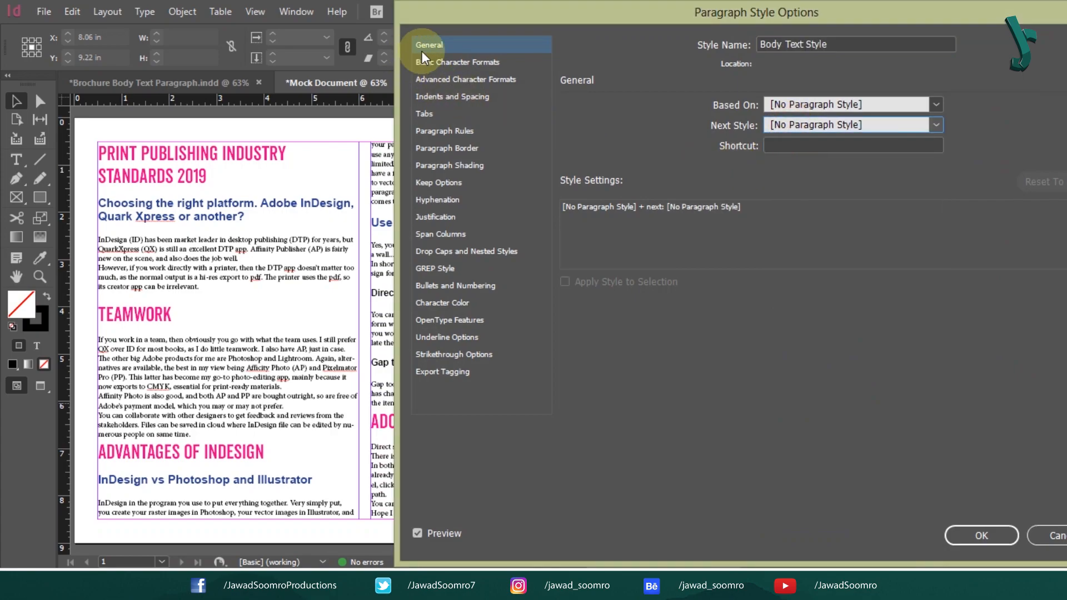
Set the basic character format of Body Text Style to the Lato font family with the Regular font style
{"action": "left_click", "coordinate": [461, 63]}
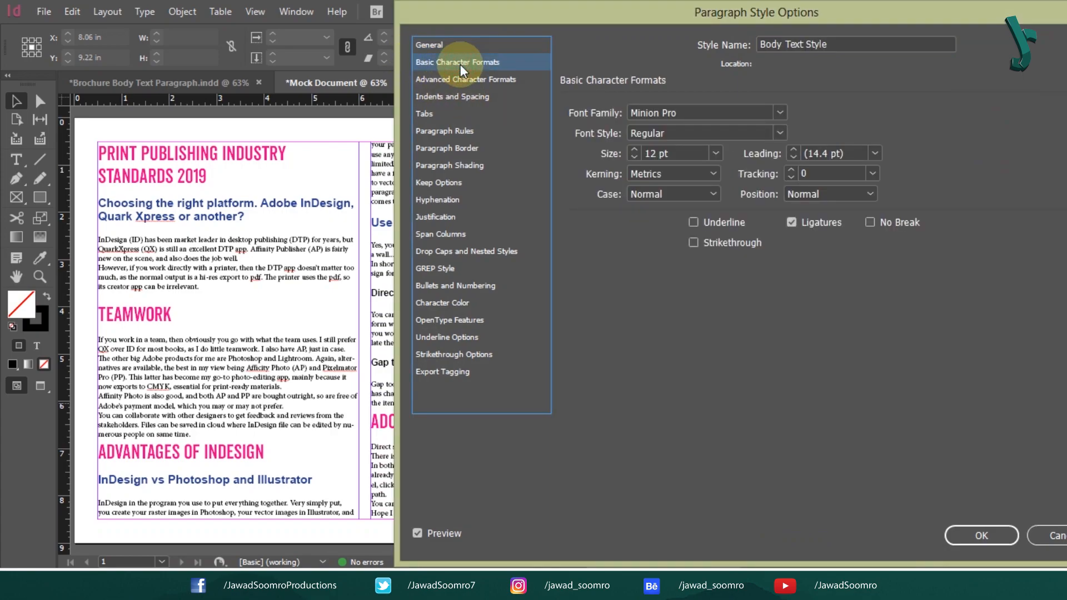
{"action": "left_click", "coordinate": [768, 109]}
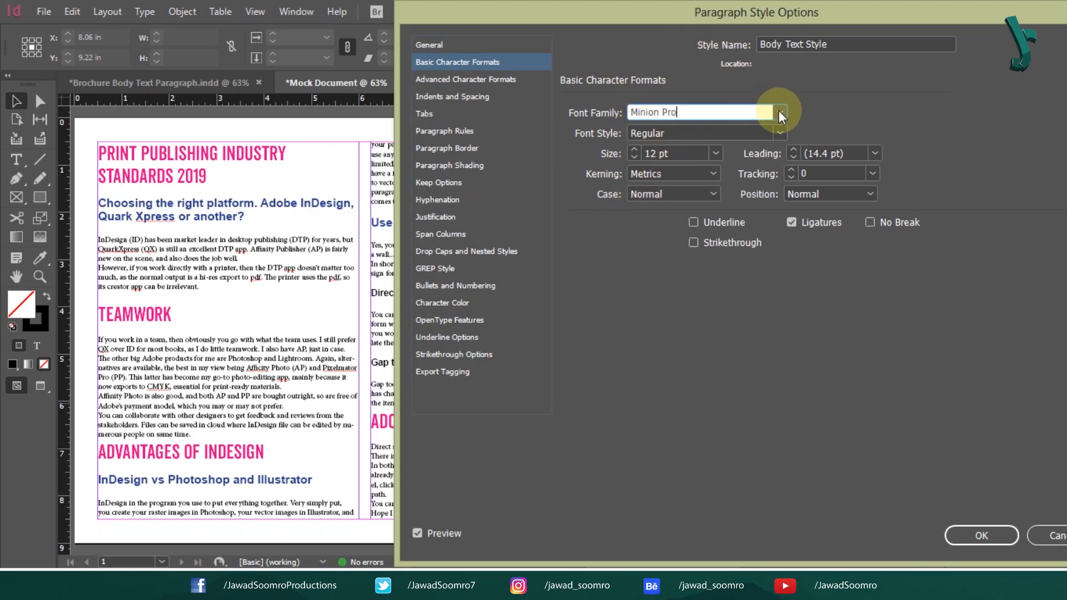
{"action": "left_click", "coordinate": [782, 112]}
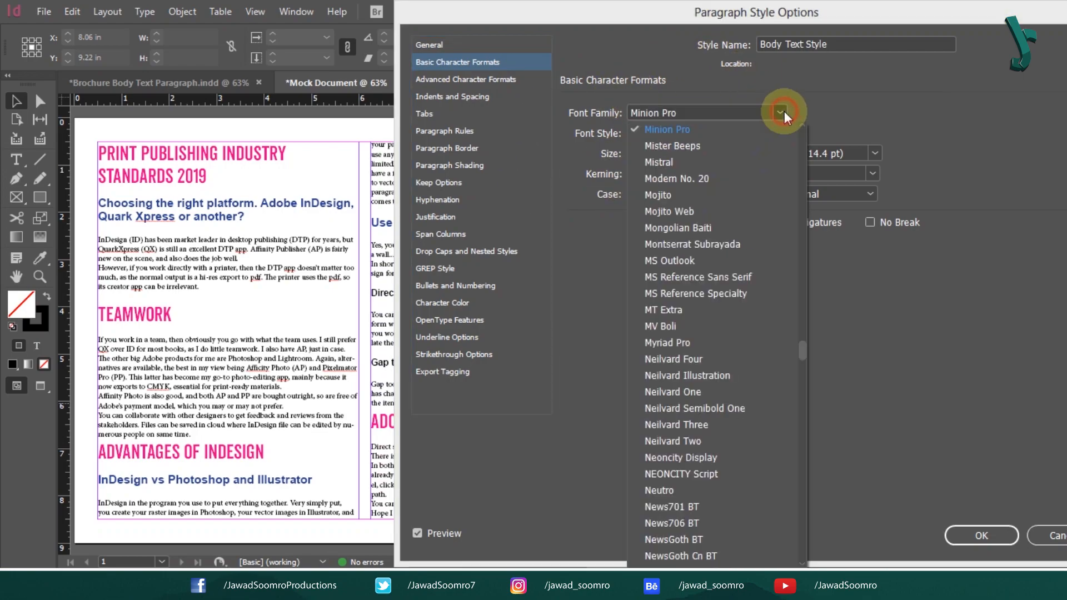
{"action": "left_click_drag", "start_coordinate": [805, 343], "coordinate": [808, 319]}
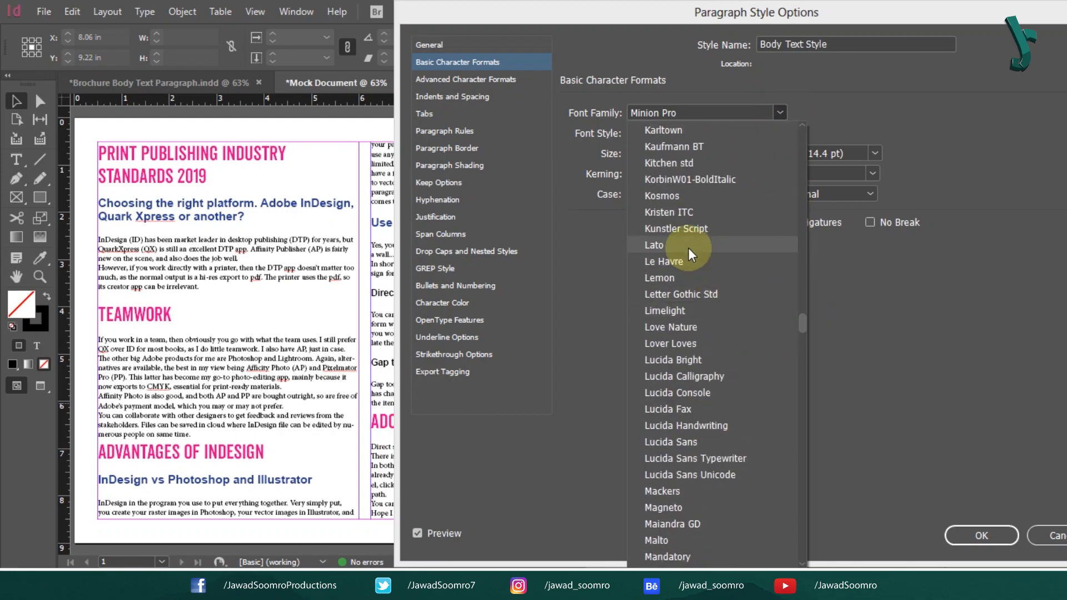
{"action": "left_click", "coordinate": [688, 248]}
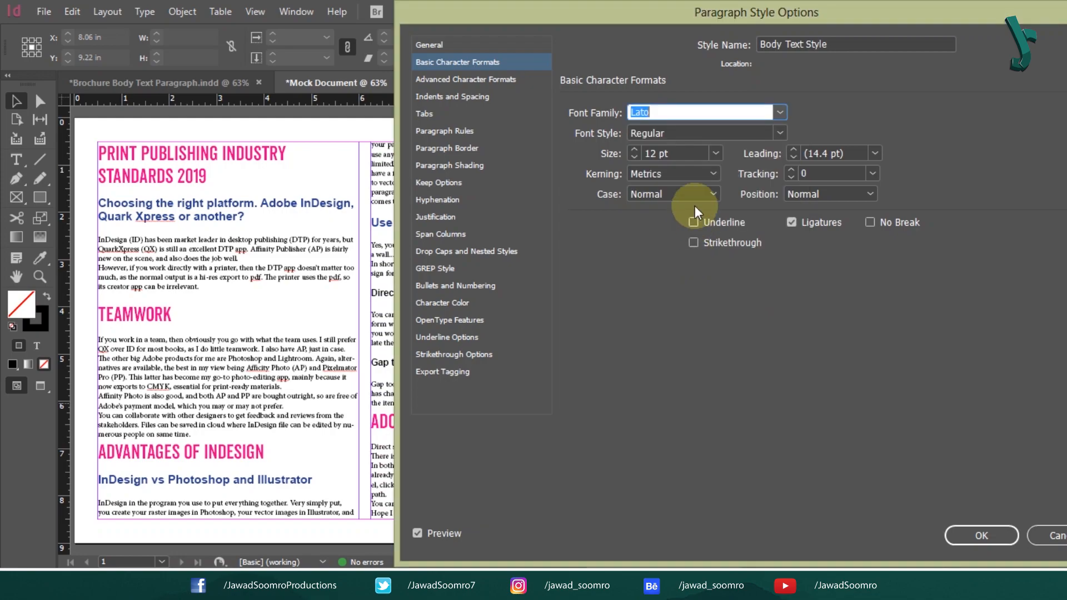
{"action": "left_click", "coordinate": [782, 132]}
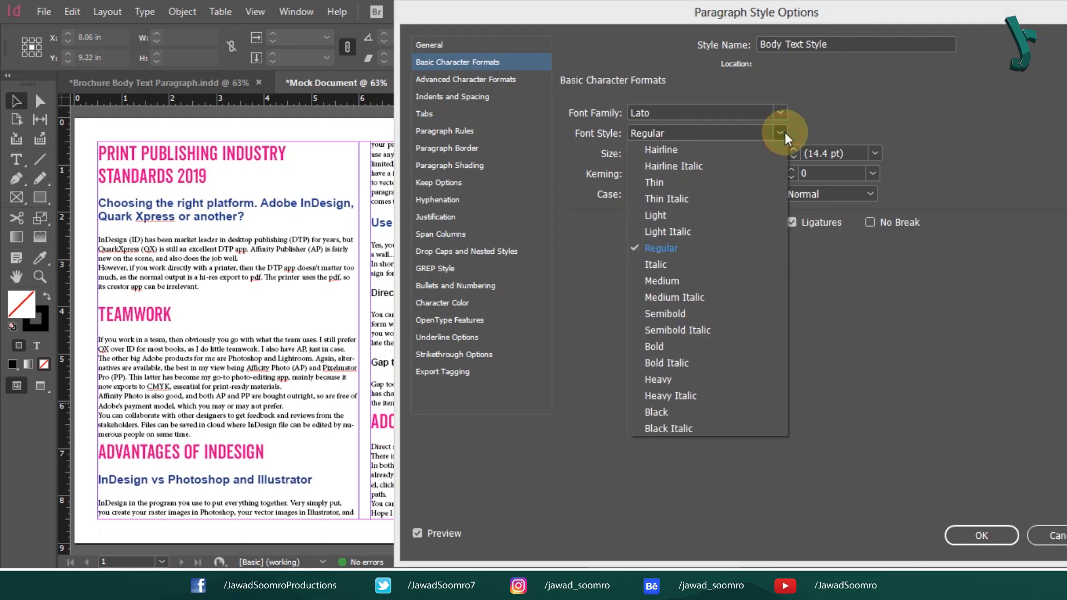
{"action": "left_click", "coordinate": [681, 248]}
Set the size of Body Text Style to 12 pt and its leading to 14 pt
{"action": "left_click", "coordinate": [713, 154]}
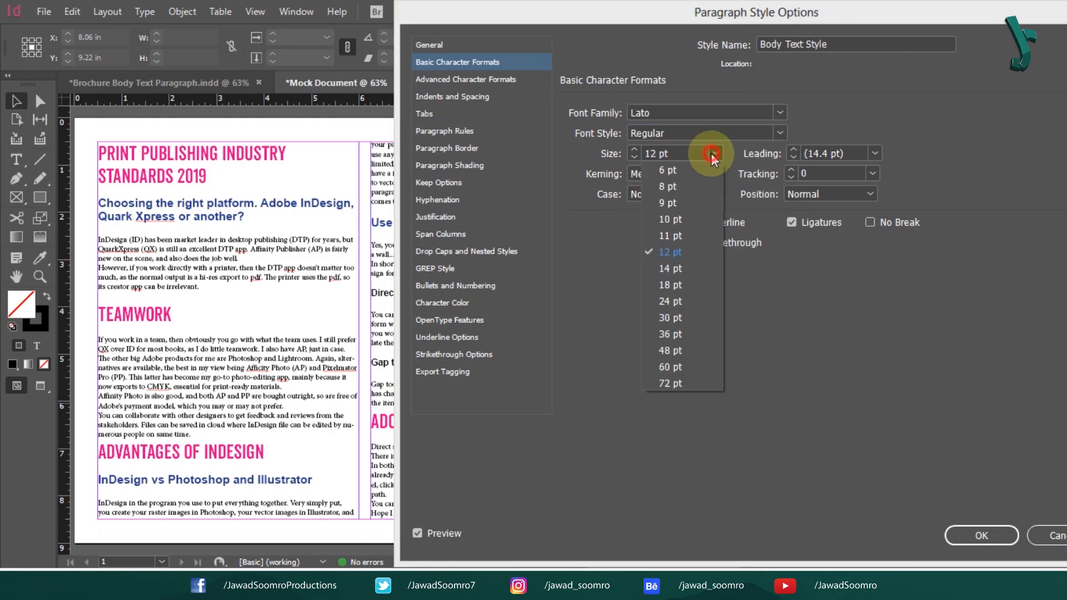
{"action": "left_click", "coordinate": [678, 251]}
{"action": "left_click", "coordinate": [876, 154]}
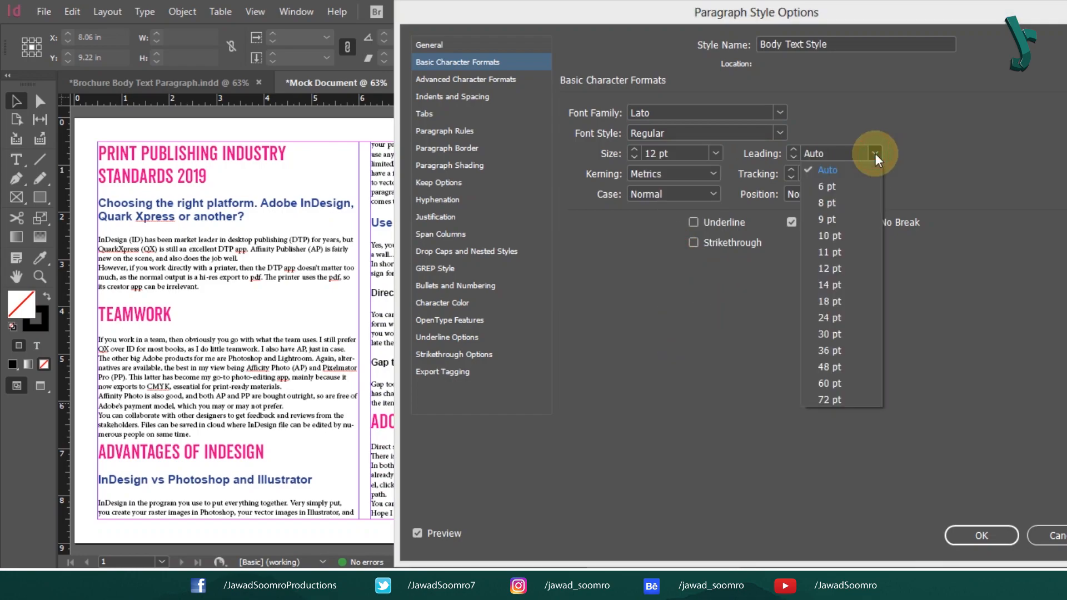
{"action": "left_click", "coordinate": [842, 287]}
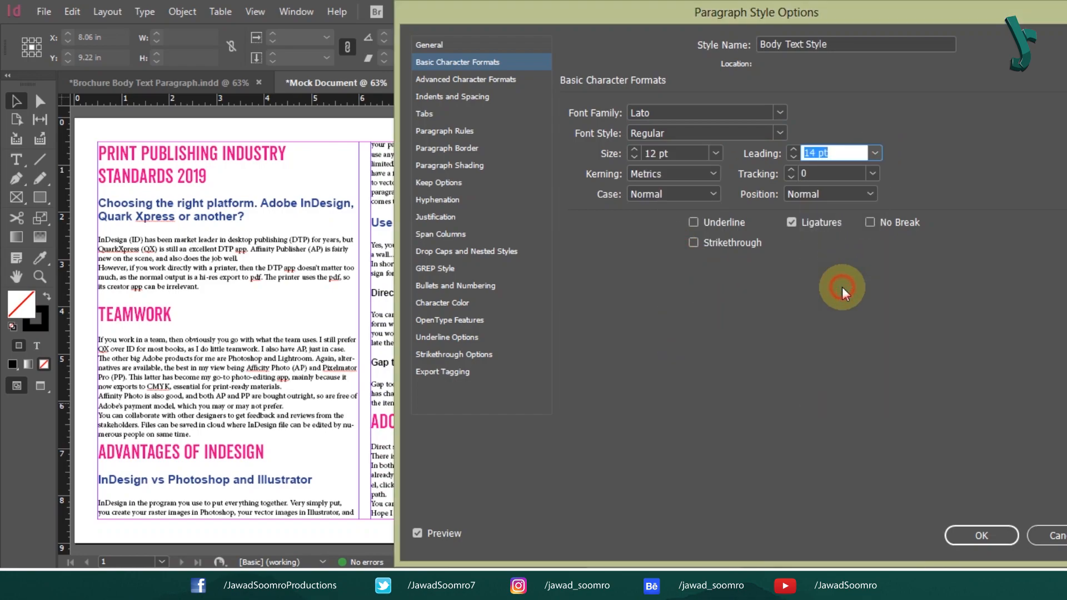
Set the paragraph alignment of Body Text Style to Left in its indents and spacing options
{"action": "left_click", "coordinate": [472, 99]}
{"action": "left_click", "coordinate": [705, 113]}
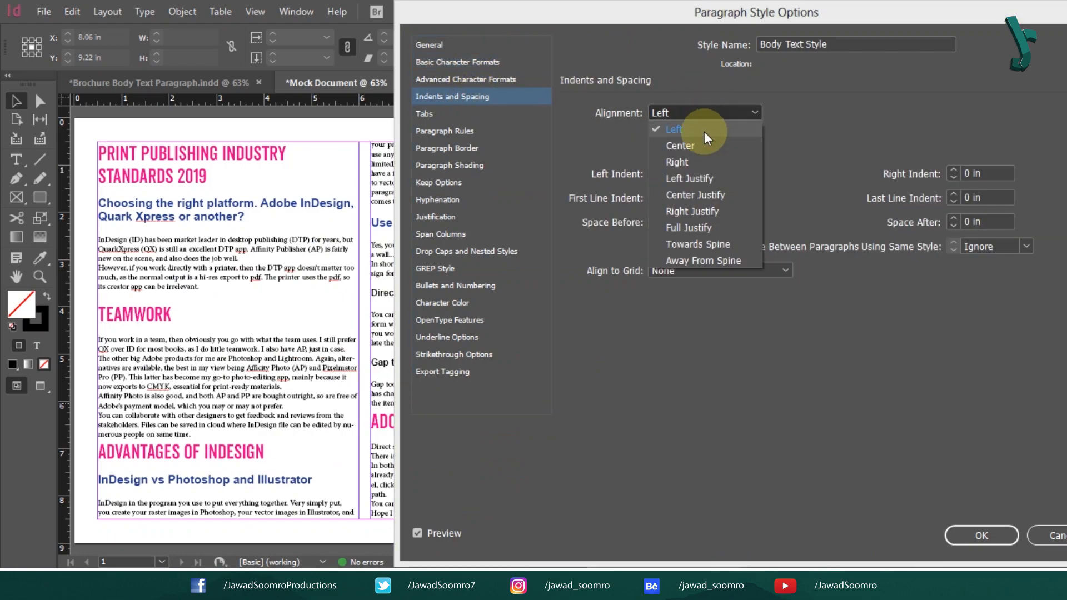
{"action": "left_click", "coordinate": [705, 130]}
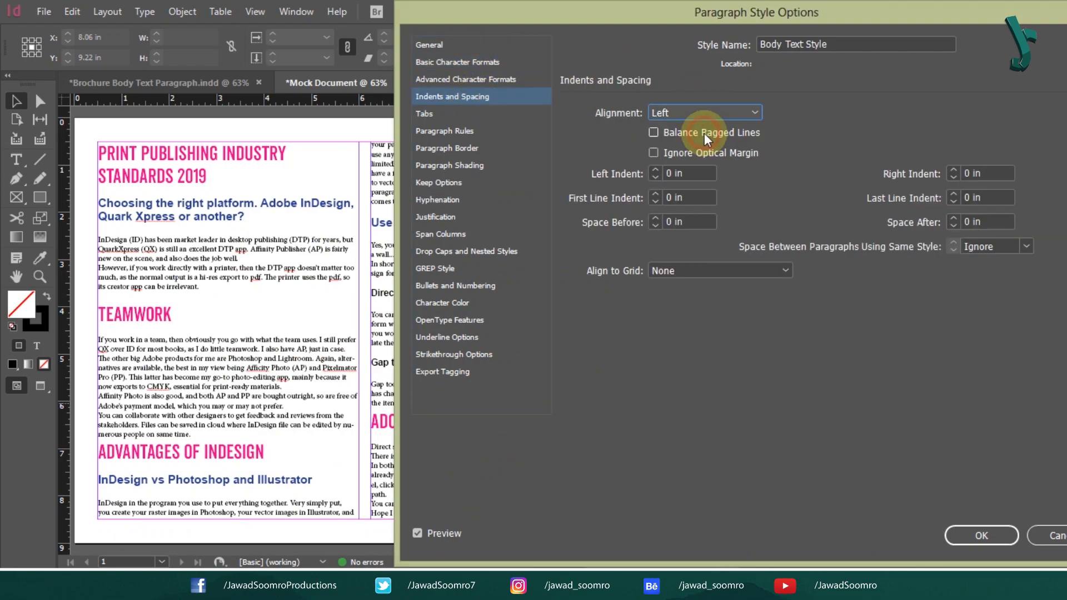
Set the character color of Body Text Style to [Black] and save the style's options
{"action": "left_click", "coordinate": [453, 303]}
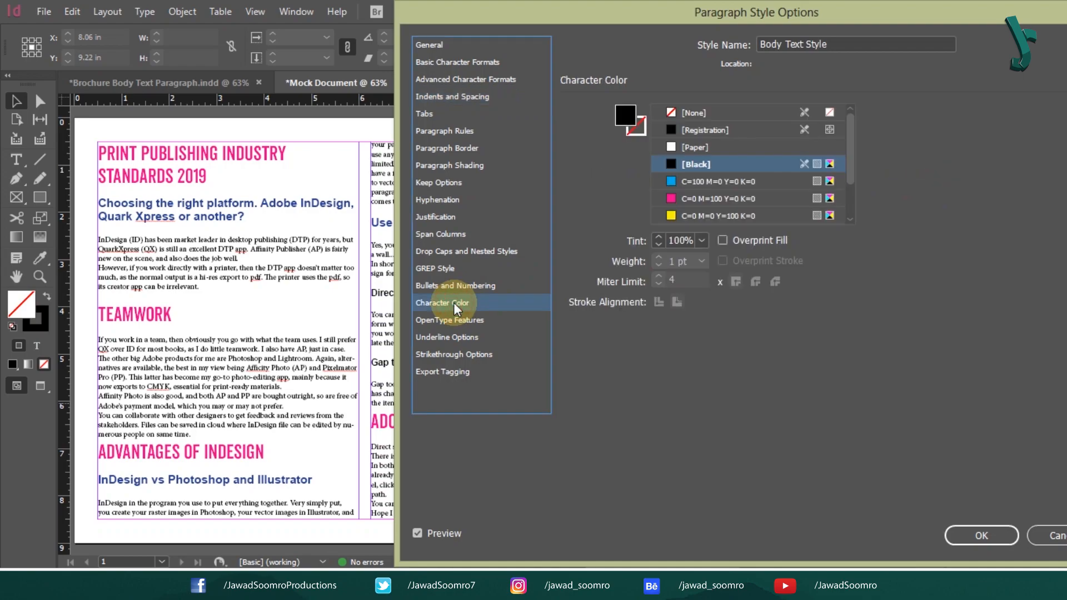
{"action": "left_click", "coordinate": [712, 165]}
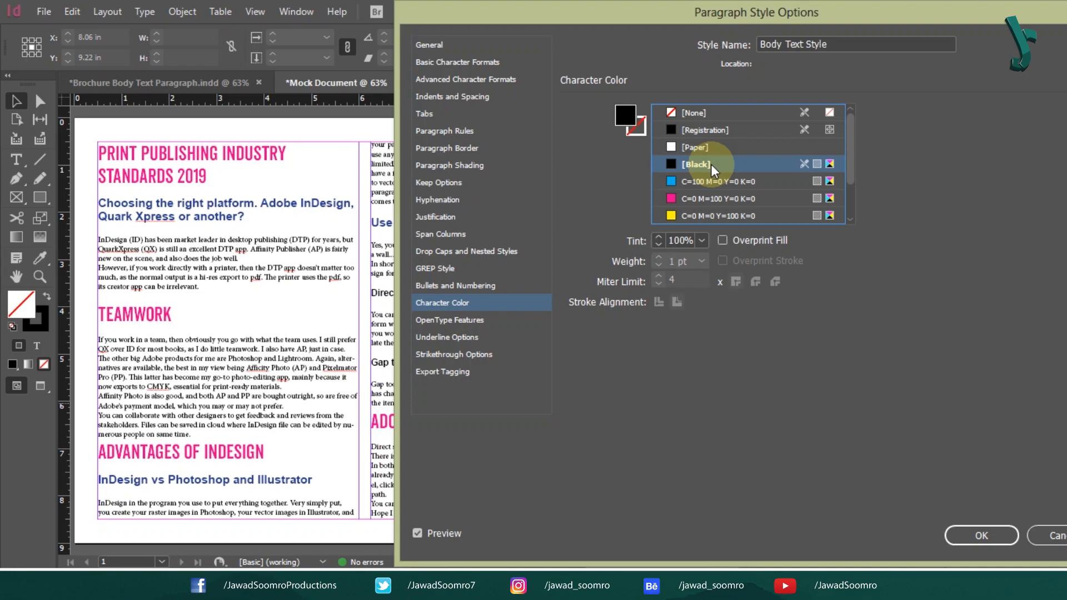
{"action": "left_click", "coordinate": [982, 535]}
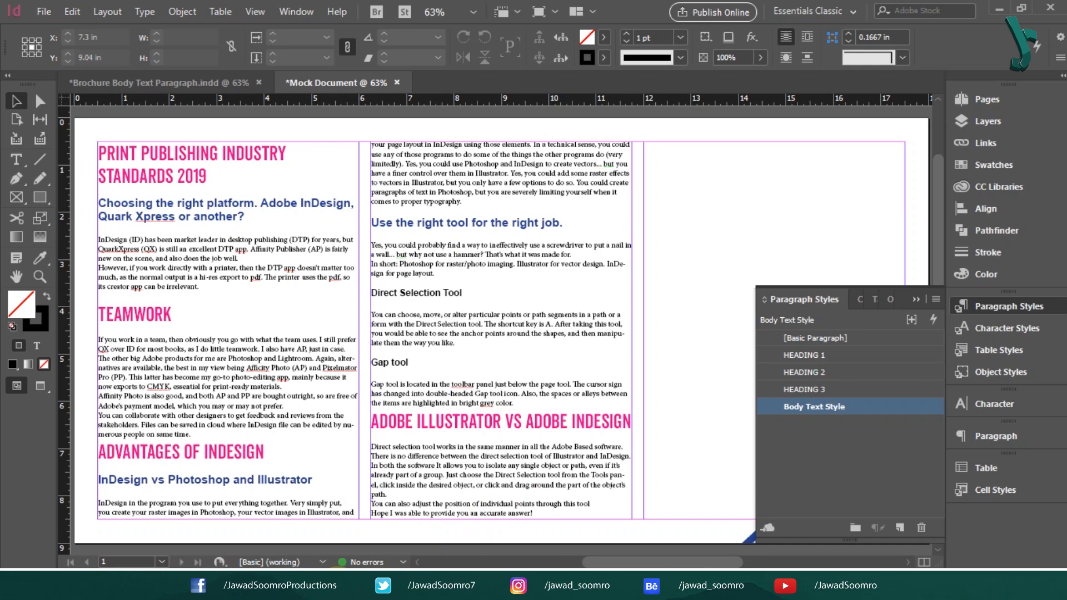
Collapse the Paragraph Styles panel and show it again
{"action": "left_click", "coordinate": [916, 299]}
{"action": "left_click", "coordinate": [294, 11]}
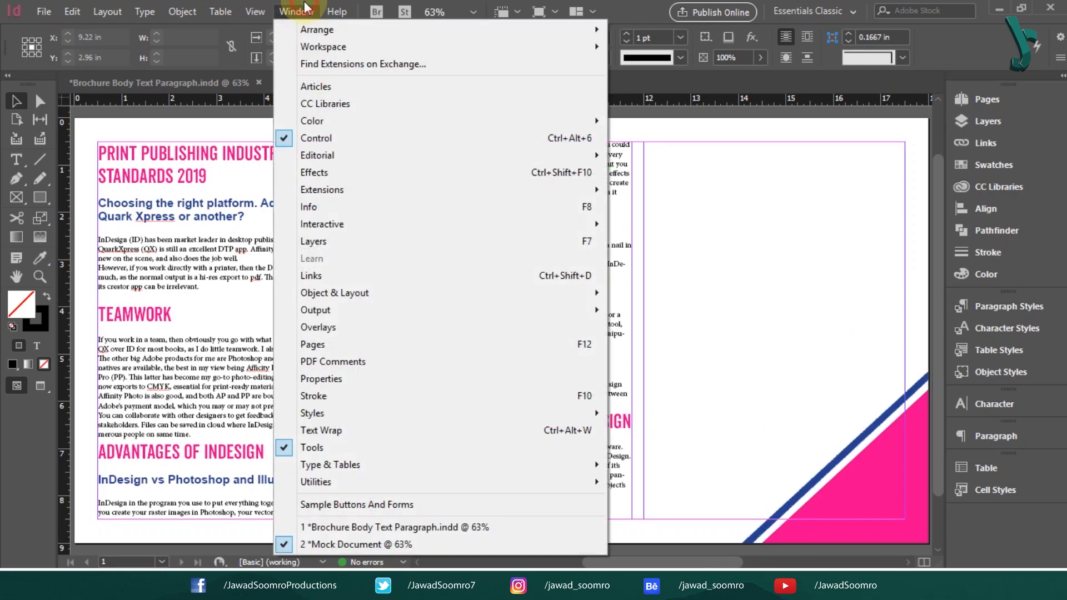
{"action": "mouse_move", "coordinate": [472, 409]}
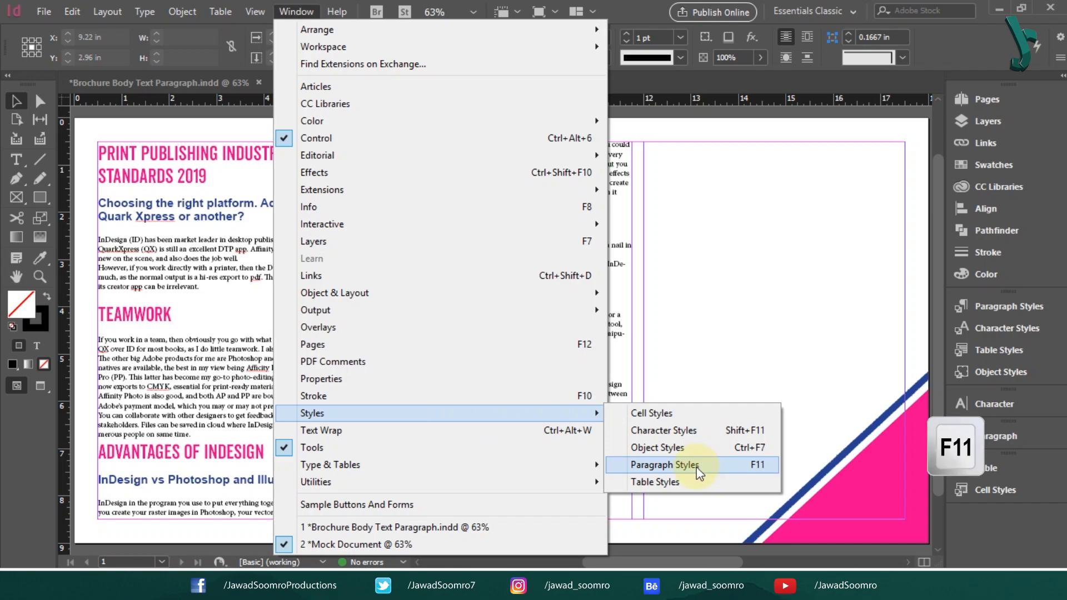
{"action": "left_click", "coordinate": [762, 468]}
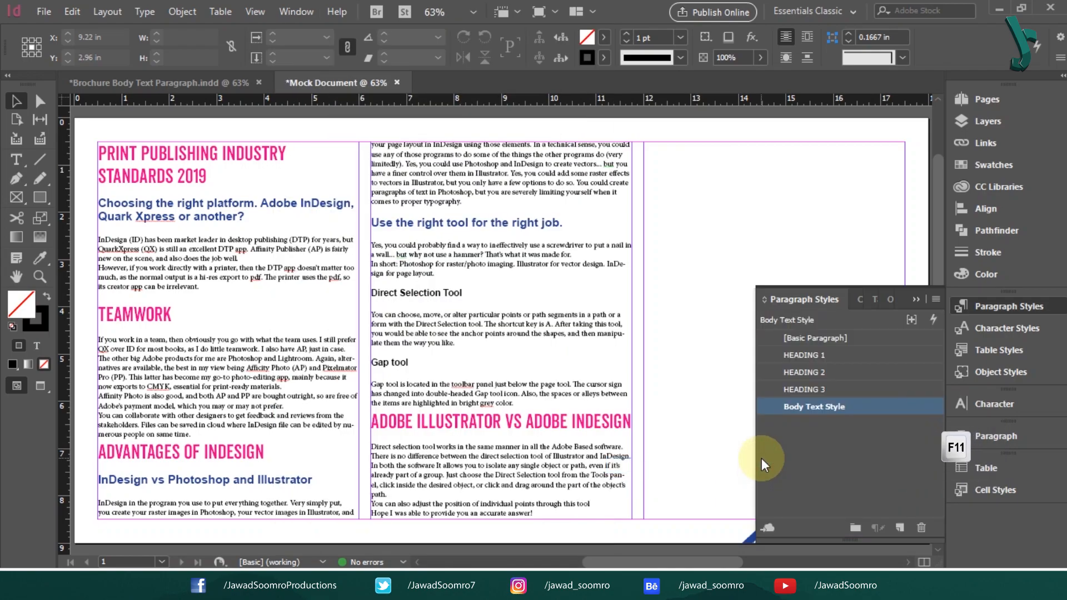
Apply Body Text Style to the two paragraphs below the "Choosing the right platform" subheading
{"action": "key", "text": "t"}
{"action": "left_click", "coordinate": [200, 276]}
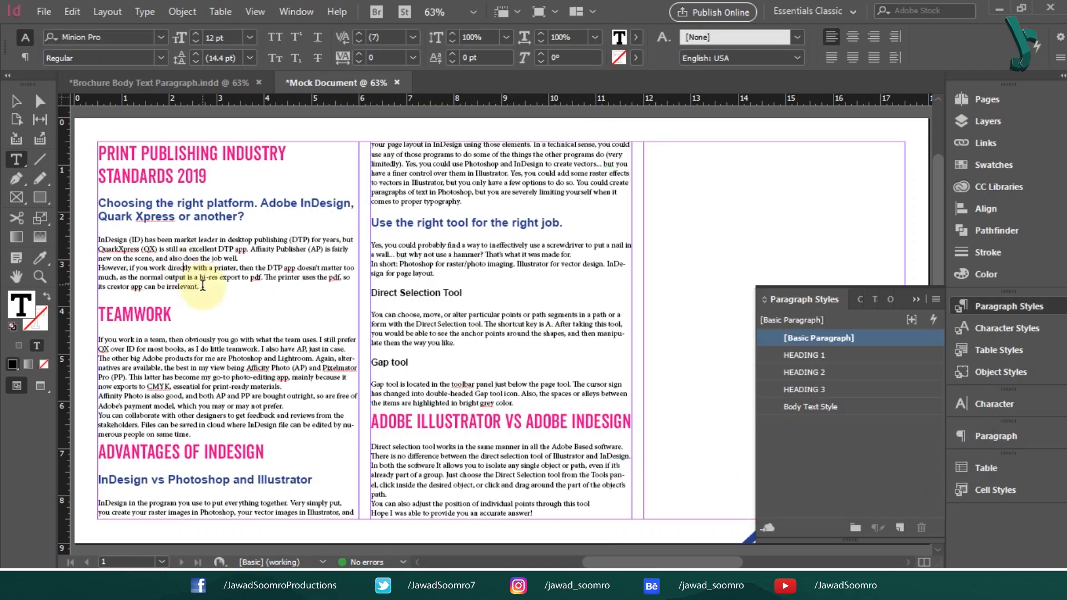
{"action": "left_click_drag", "start_coordinate": [203, 287], "coordinate": [139, 233]}
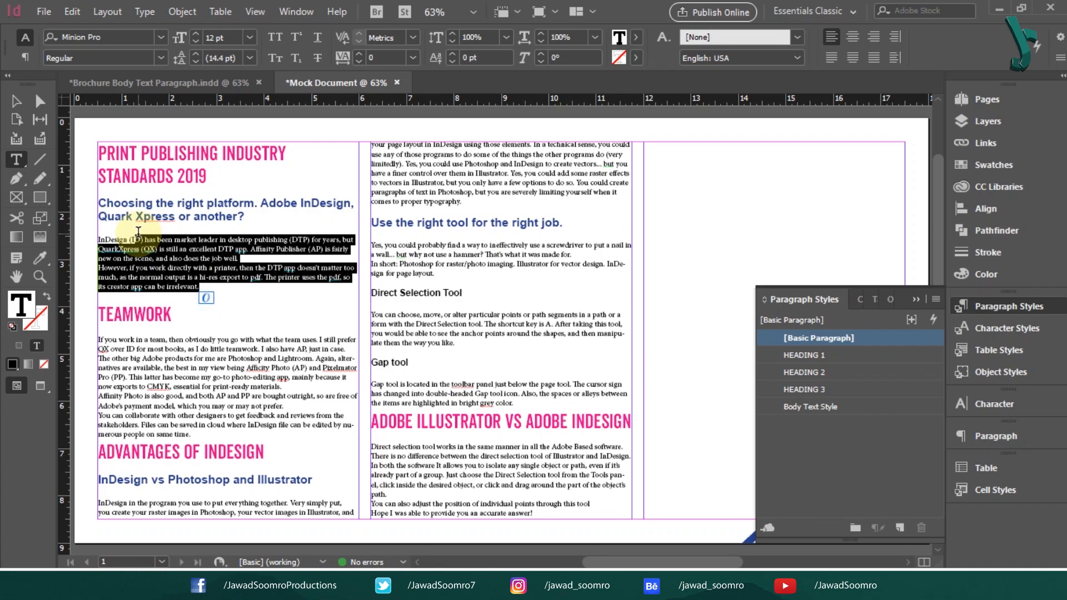
{"action": "left_click", "coordinate": [827, 407]}
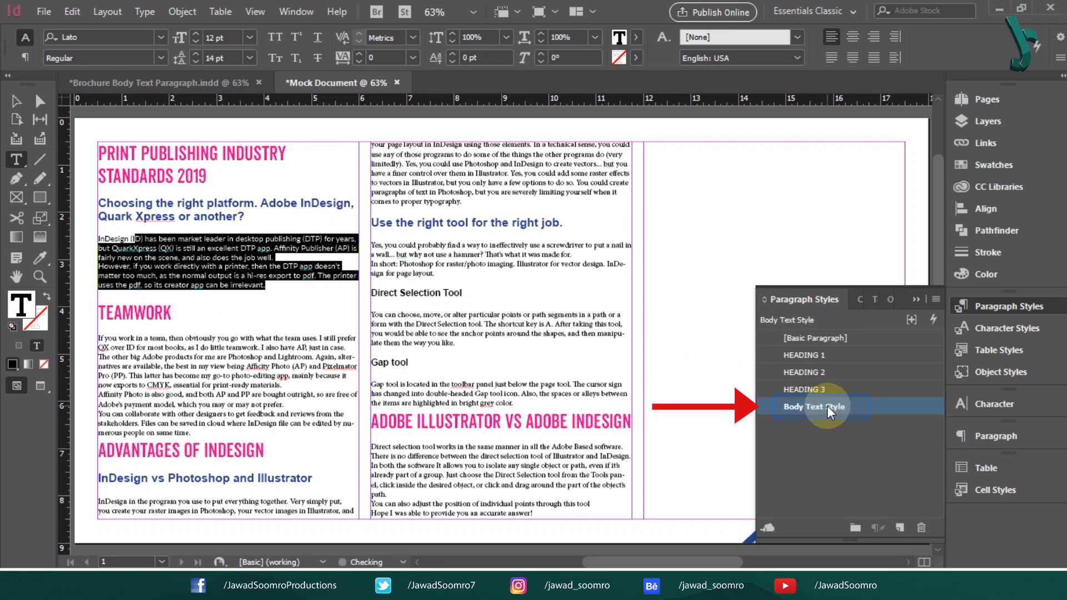
{"action": "left_click", "coordinate": [221, 277]}
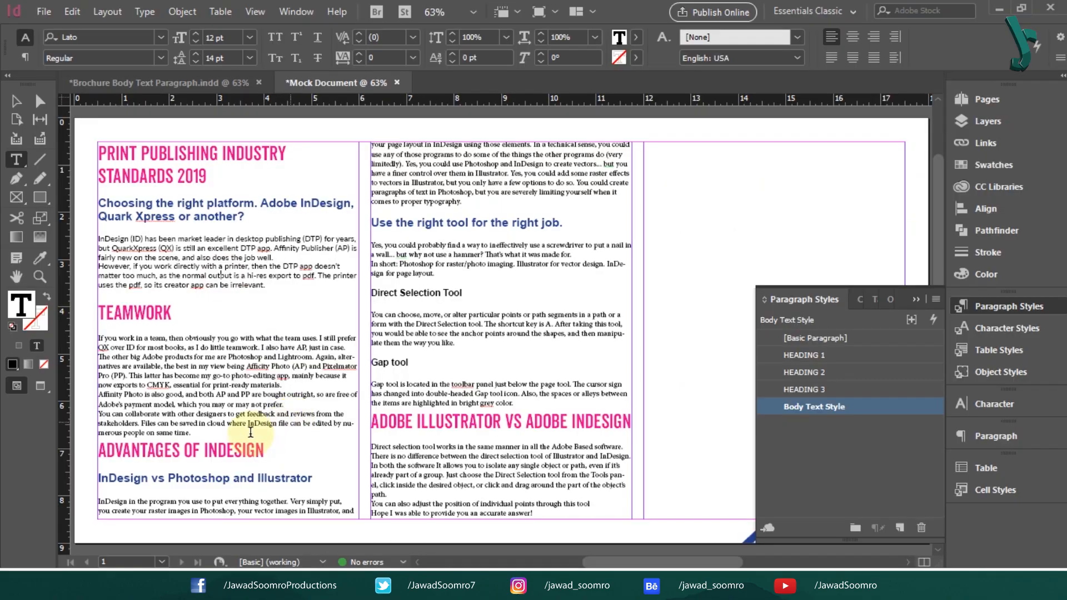
Apply Body Text Style to the body paragraphs under TEAMWORK and under InDesign vs Photoshop and Illustrator
{"action": "left_click_drag", "start_coordinate": [250, 432], "coordinate": [100, 338]}
{"action": "left_click", "coordinate": [818, 406]}
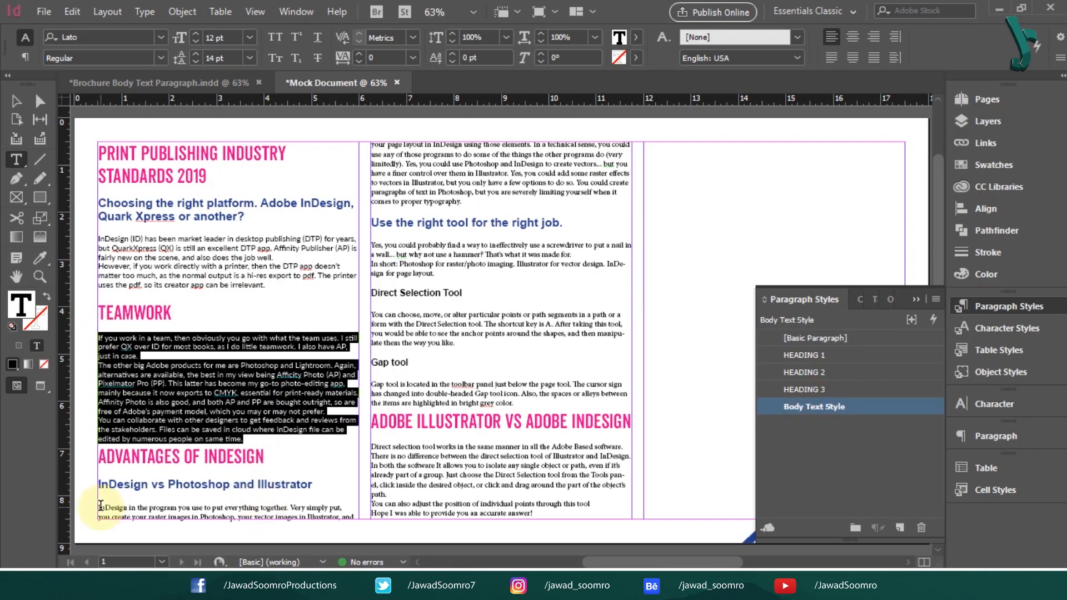
{"action": "left_click_drag", "start_coordinate": [101, 507], "coordinate": [373, 514]}
{"action": "left_click", "coordinate": [819, 409]}
{"action": "left_click_drag", "start_coordinate": [449, 209], "coordinate": [373, 145]}
{"action": "left_click", "coordinate": [852, 408]}
Apply Body Text Style to the body text under Use the right tool for the right job, Direct Selection Tool and Gap tool
{"action": "left_click_drag", "start_coordinate": [454, 283], "coordinate": [374, 255]}
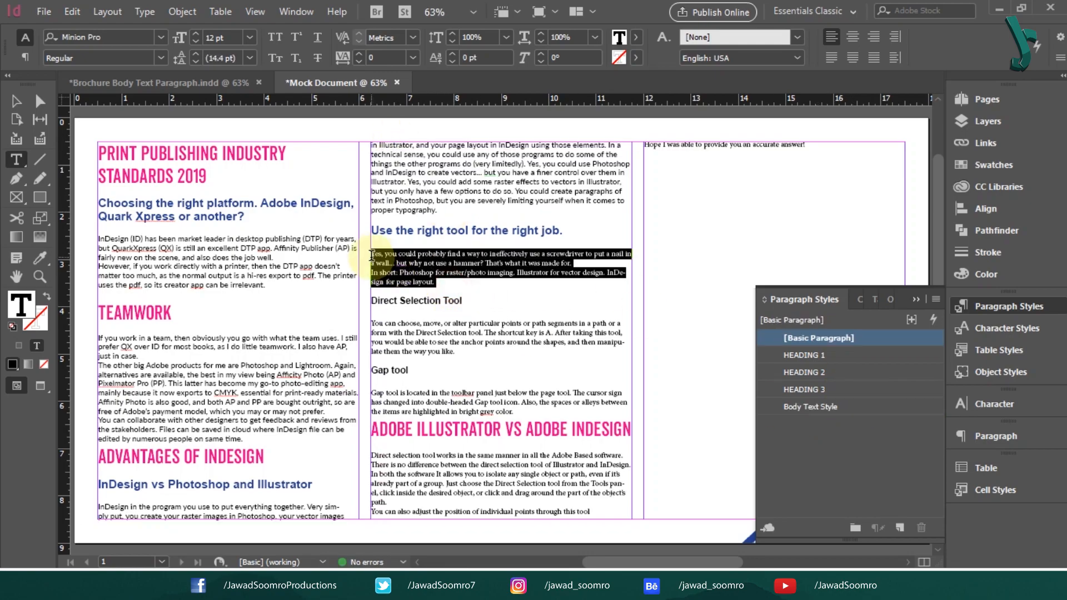
{"action": "left_click", "coordinate": [829, 406]}
{"action": "left_click_drag", "start_coordinate": [456, 351], "coordinate": [372, 323]}
{"action": "left_click", "coordinate": [814, 407]}
{"action": "left_click_drag", "start_coordinate": [372, 391], "coordinate": [515, 412]}
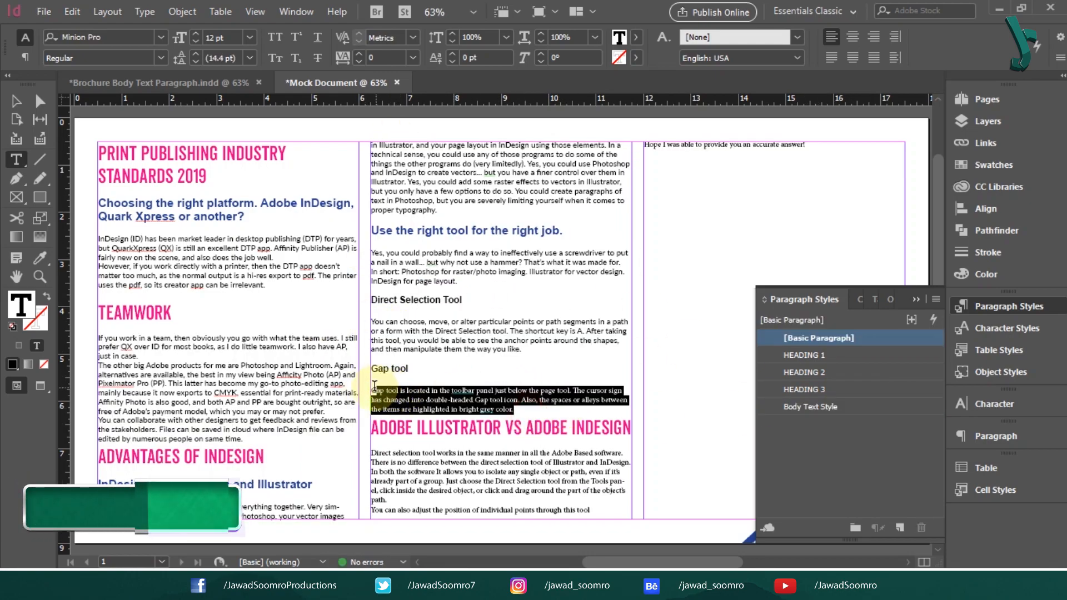
{"action": "left_click", "coordinate": [792, 405]}
Apply Body Text Style to the text under ADOBE ILLUSTRATOR VS ADOBE INDESIGN, including the closing line in the third column
{"action": "left_click_drag", "start_coordinate": [588, 507], "coordinate": [372, 452]}
{"action": "left_click", "coordinate": [814, 407]}
{"action": "left_click", "coordinate": [551, 476]}
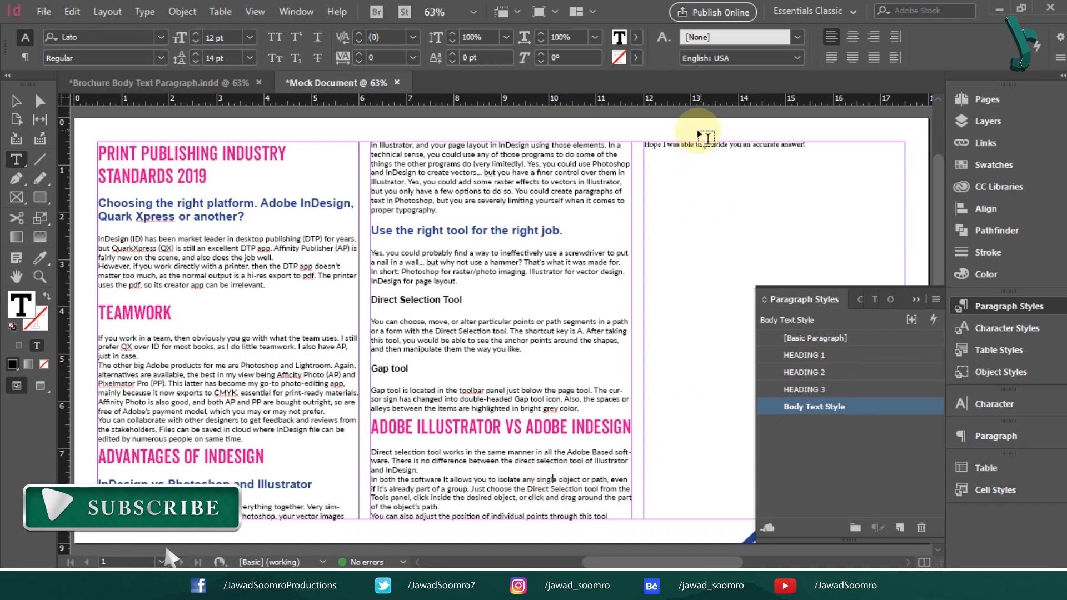
{"action": "left_click", "coordinate": [690, 145]}
{"action": "left_click", "coordinate": [817, 407]}
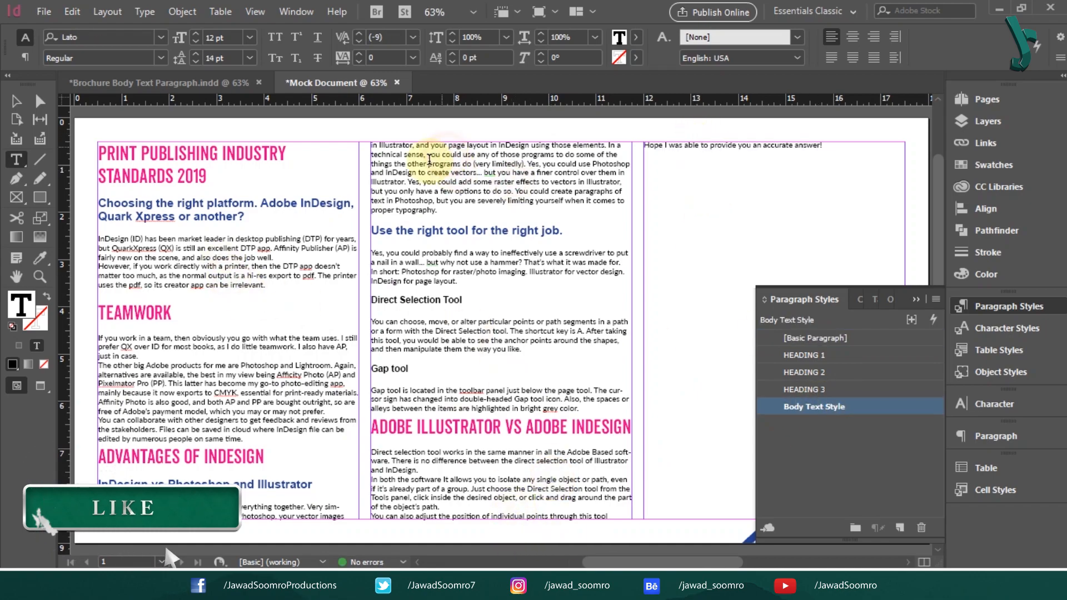
Insert blank lines between the body paragraphs of the first section and of the TEAMWORK section
{"action": "left_click", "coordinate": [273, 257]}
{"action": "key", "text": "Return"}
{"action": "left_click", "coordinate": [137, 365]}
{"action": "key", "text": "Return"}
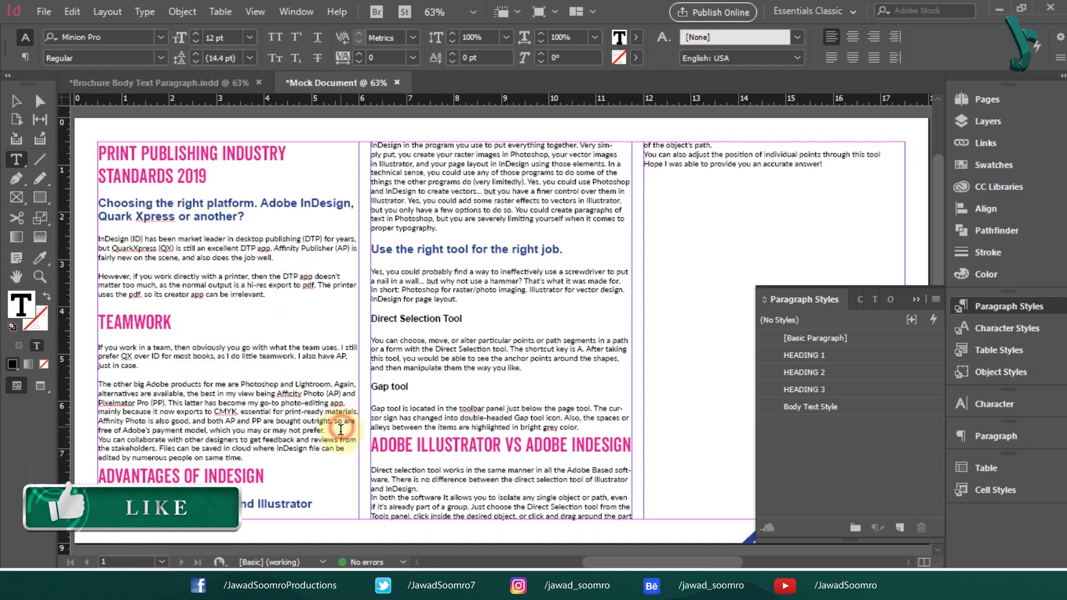
{"action": "left_click", "coordinate": [324, 431]}
{"action": "key", "text": "Return"}
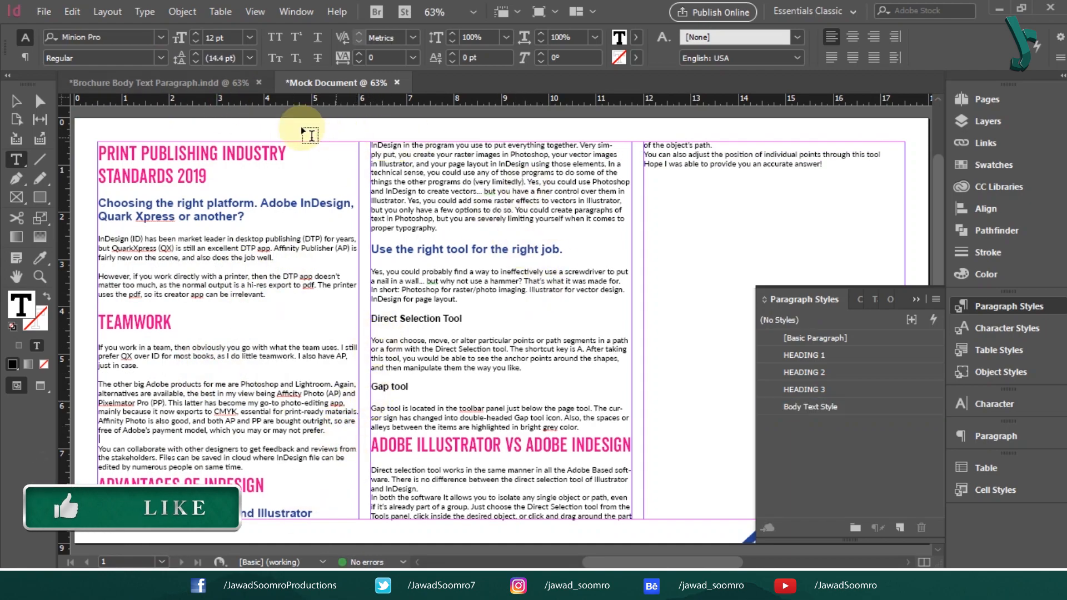
Compare with Brochure Body Text Paragraph.indd and insert a line break after the last TEAMWORK paragraph in Mock Document
{"action": "left_click", "coordinate": [181, 82]}
{"action": "left_click", "coordinate": [350, 82]}
{"action": "left_click", "coordinate": [204, 81]}
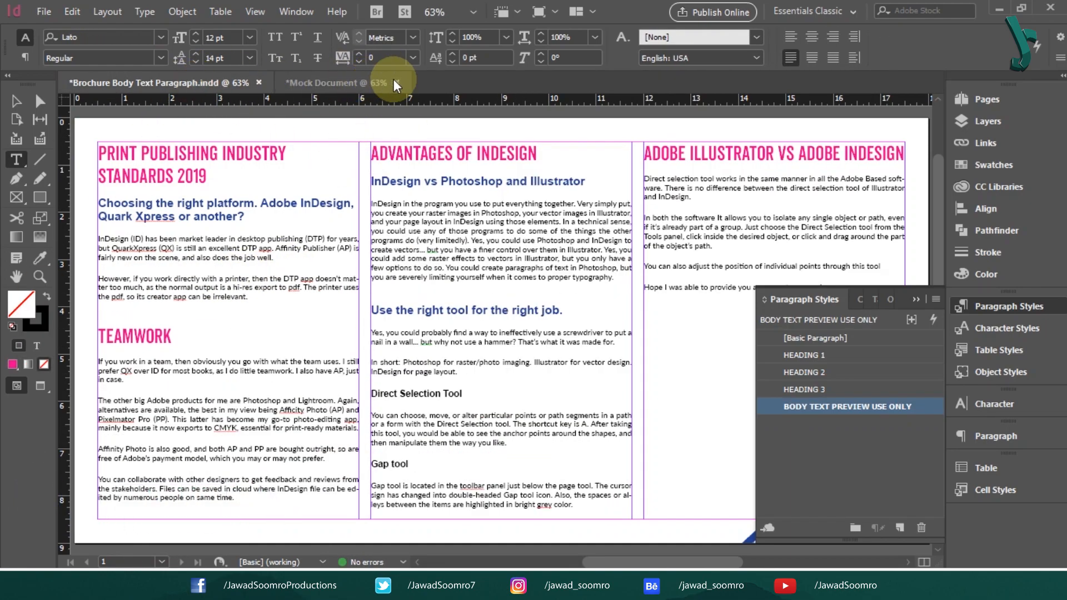
{"action": "left_click", "coordinate": [355, 82]}
{"action": "left_click", "coordinate": [257, 467]}
{"action": "key", "text": "Return"}
Check the spacing in Brochure Body Text Paragraph.indd and add two line breaks above the TEAMWORK heading in Mock Document
{"action": "left_click", "coordinate": [222, 82]}
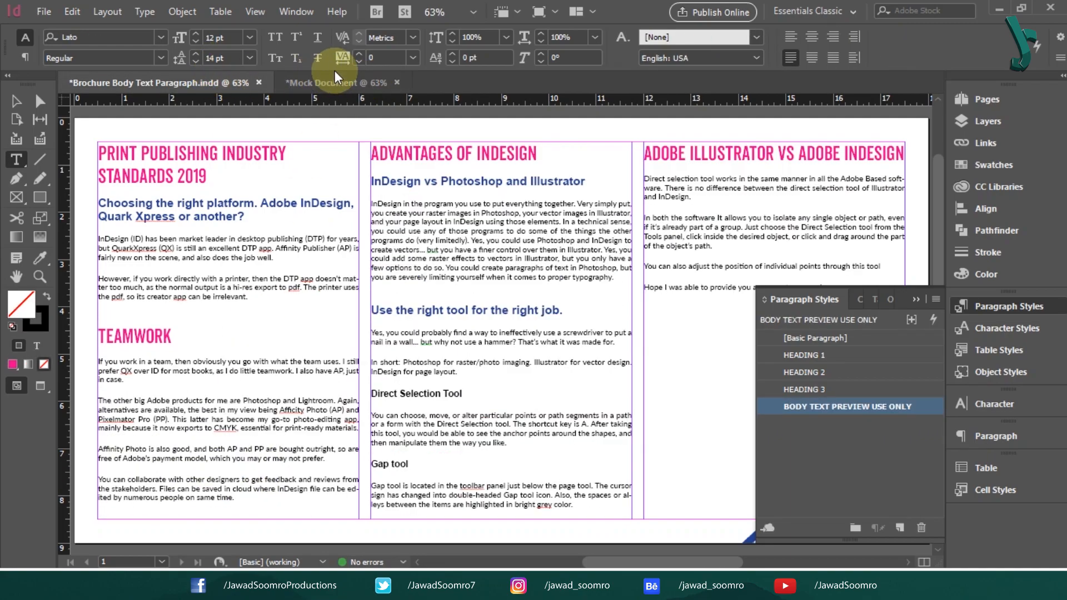
{"action": "left_click", "coordinate": [335, 82]}
{"action": "left_click", "coordinate": [314, 294]}
{"action": "key", "text": "Return"}
{"action": "key", "text": "Return"}
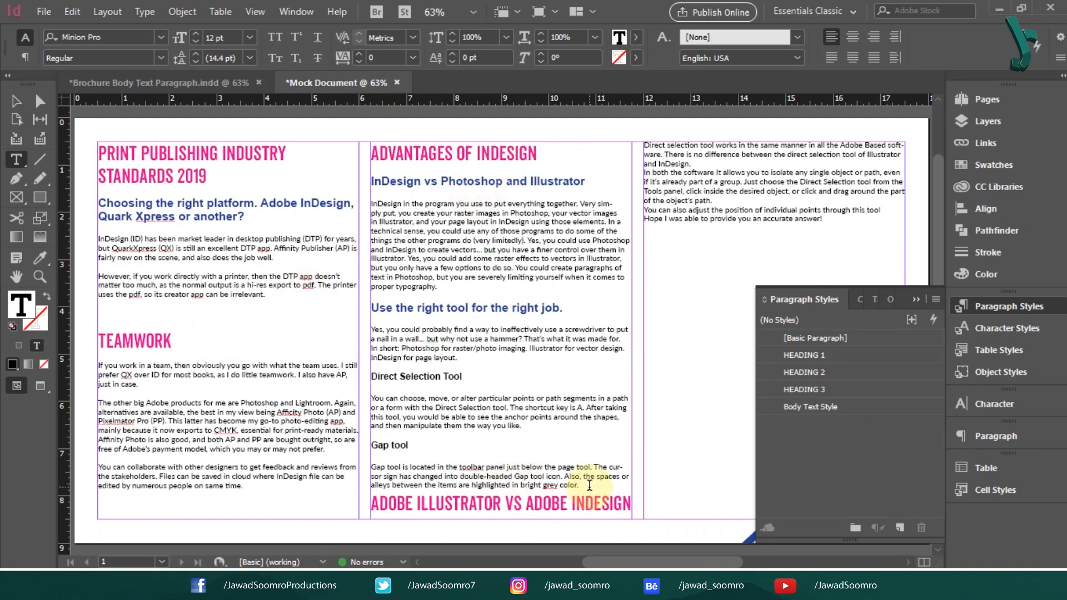
Add a line break after the Gap tool paragraph and blank lines between the body paragraphs in the third column
{"action": "left_click", "coordinate": [589, 486]}
{"action": "key", "text": "Return"}
{"action": "left_click", "coordinate": [787, 199]}
{"action": "key", "text": "Return"}
{"action": "left_click", "coordinate": [835, 245]}
{"action": "key", "text": "Return"}
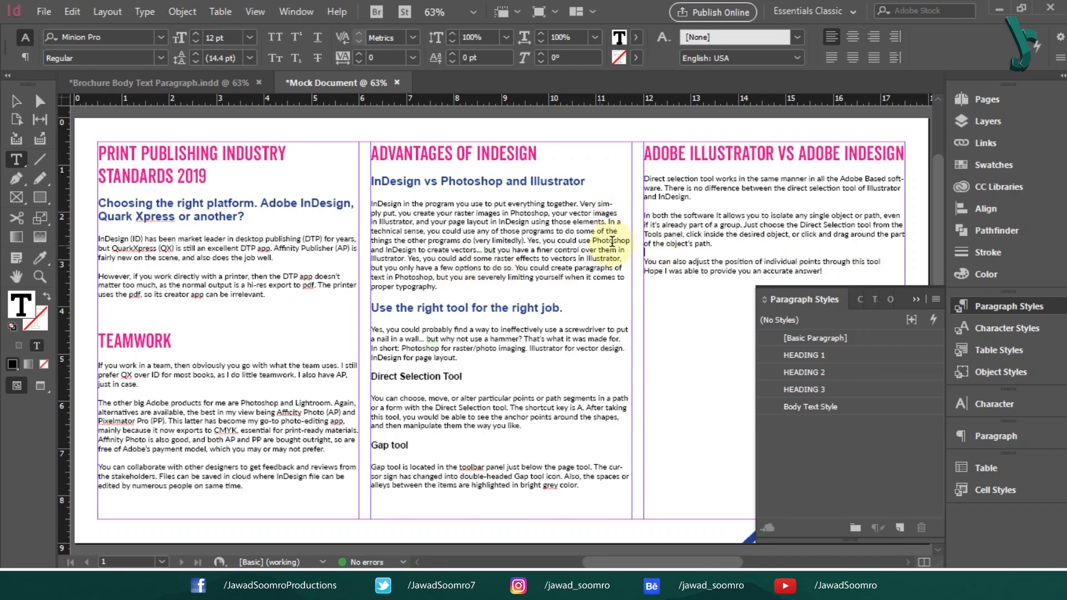
Collapse the Paragraph Styles panel, switch to the Selection tool and deselect the text frame
{"action": "left_click", "coordinate": [523, 241]}
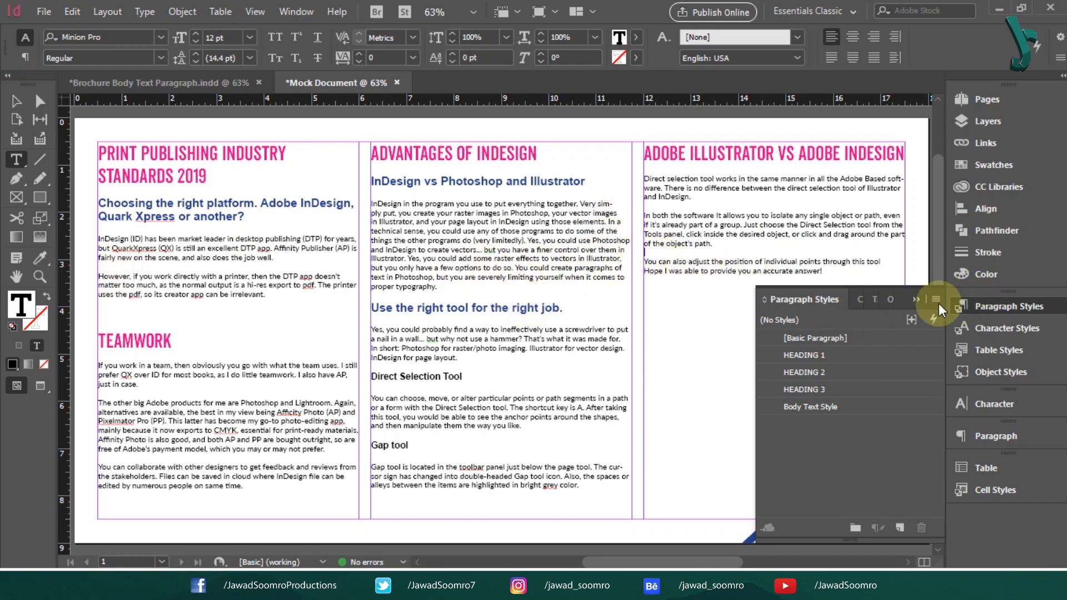
{"action": "left_click", "coordinate": [917, 299]}
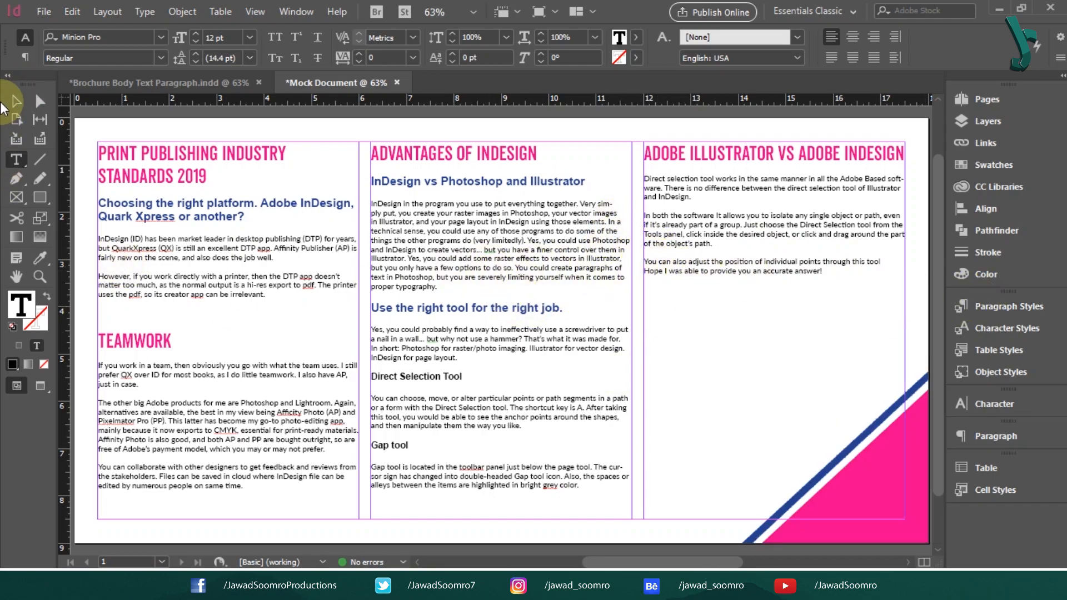
{"action": "left_click", "coordinate": [18, 106]}
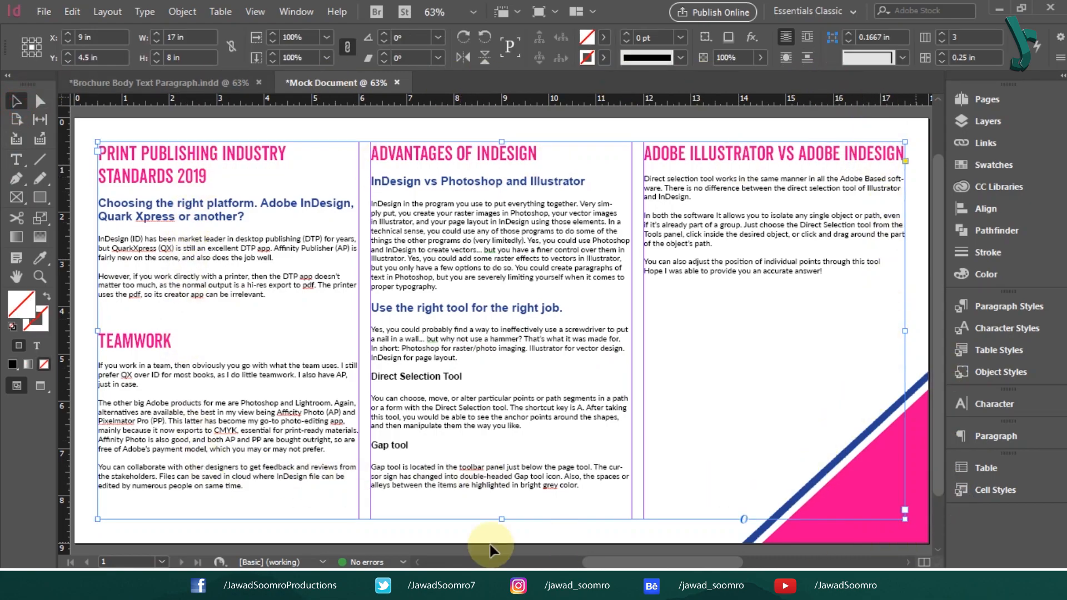
{"action": "left_click", "coordinate": [83, 196]}
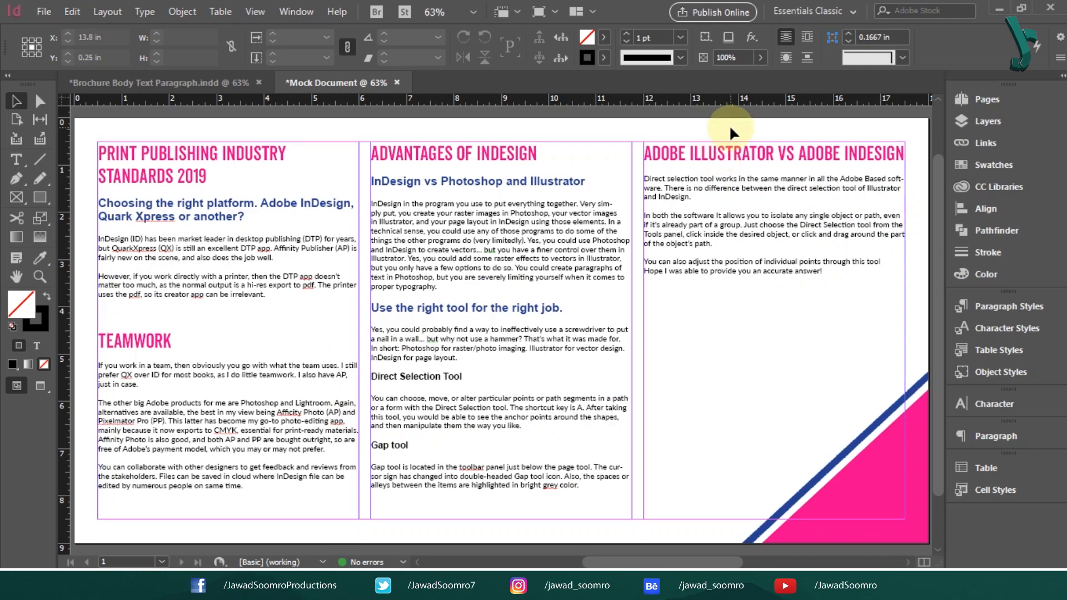
Open Body Text Style for editing and set its alignment to Center in the indents and spacing options
{"action": "left_click", "coordinate": [1006, 306]}
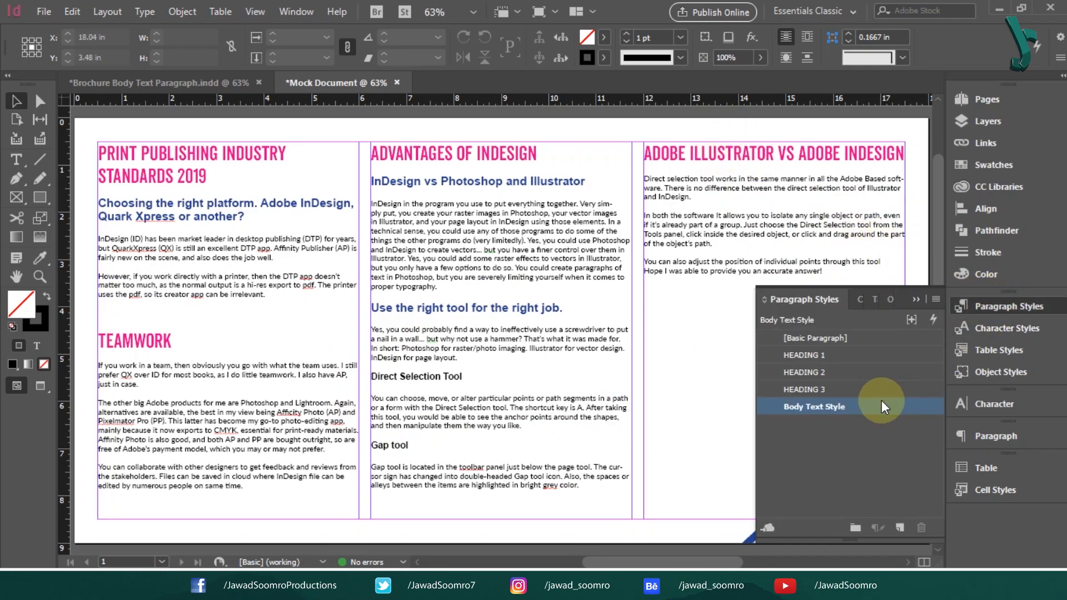
{"action": "right_click", "coordinate": [865, 409]}
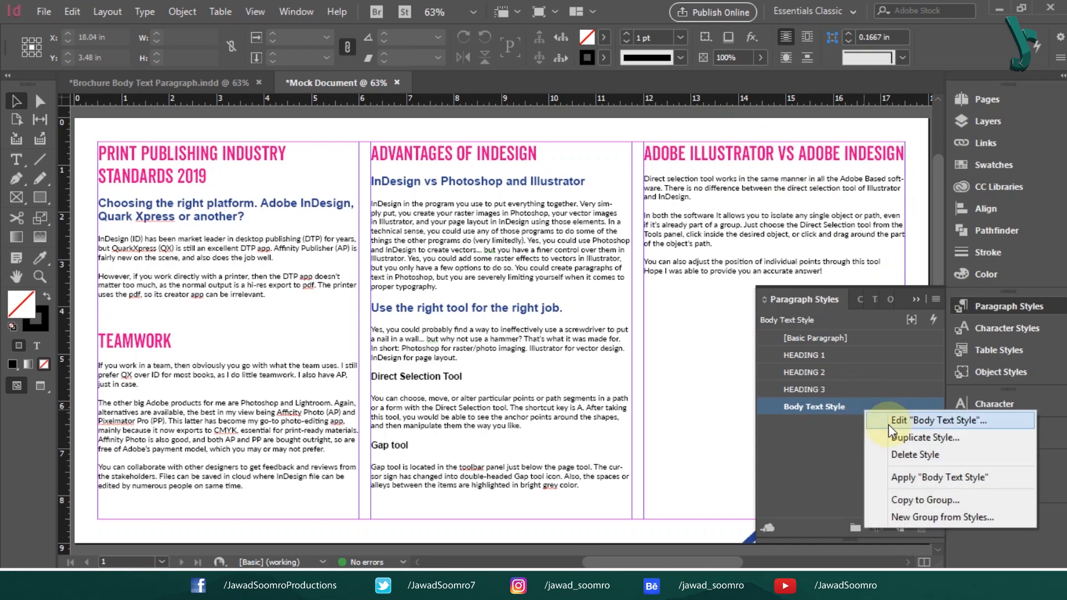
{"action": "left_click", "coordinate": [890, 427]}
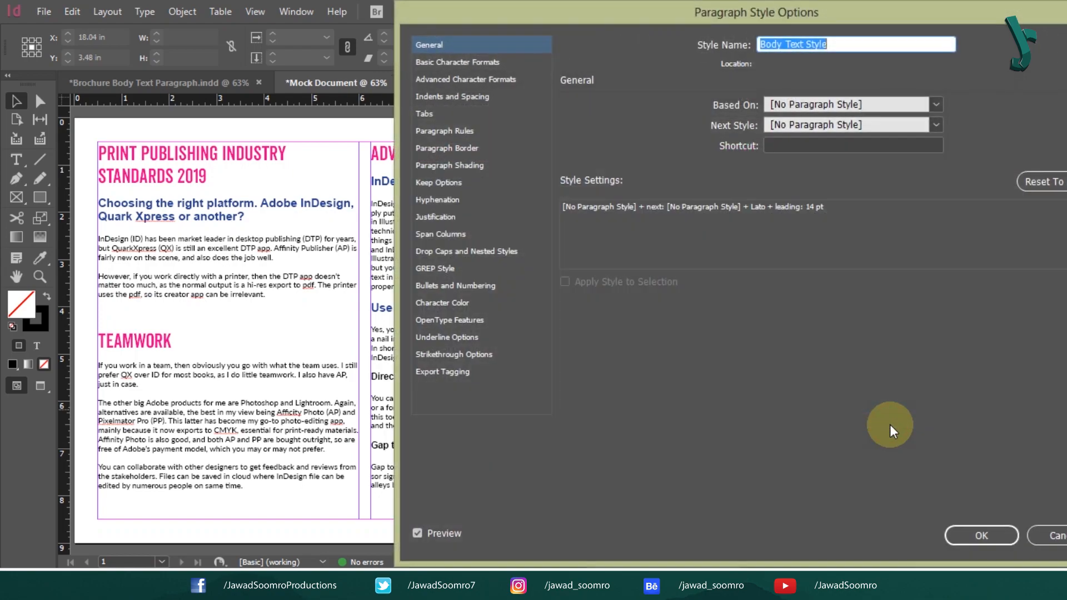
{"action": "left_click", "coordinate": [466, 99]}
{"action": "left_click", "coordinate": [670, 114]}
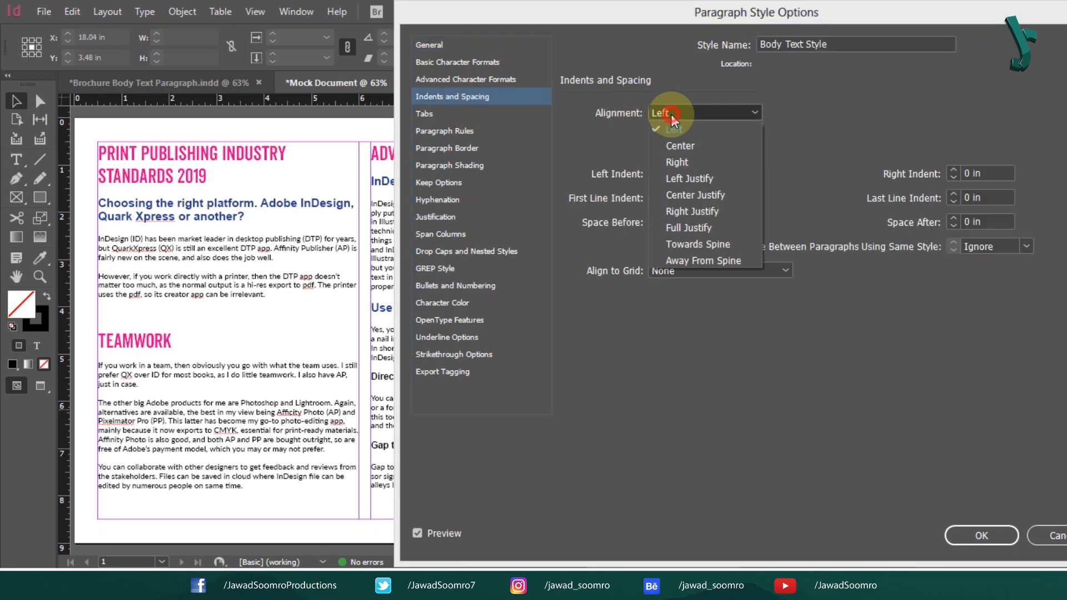
{"action": "left_click", "coordinate": [688, 145]}
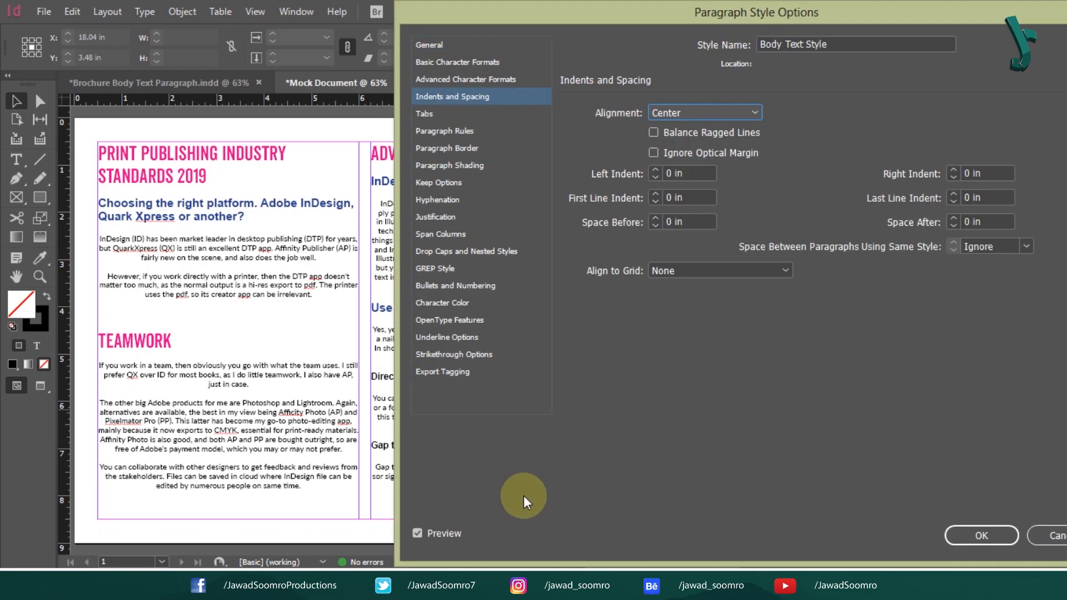
Toggle the style preview off and on to compare the body text with and without the new alignment
{"action": "left_click", "coordinate": [445, 538]}
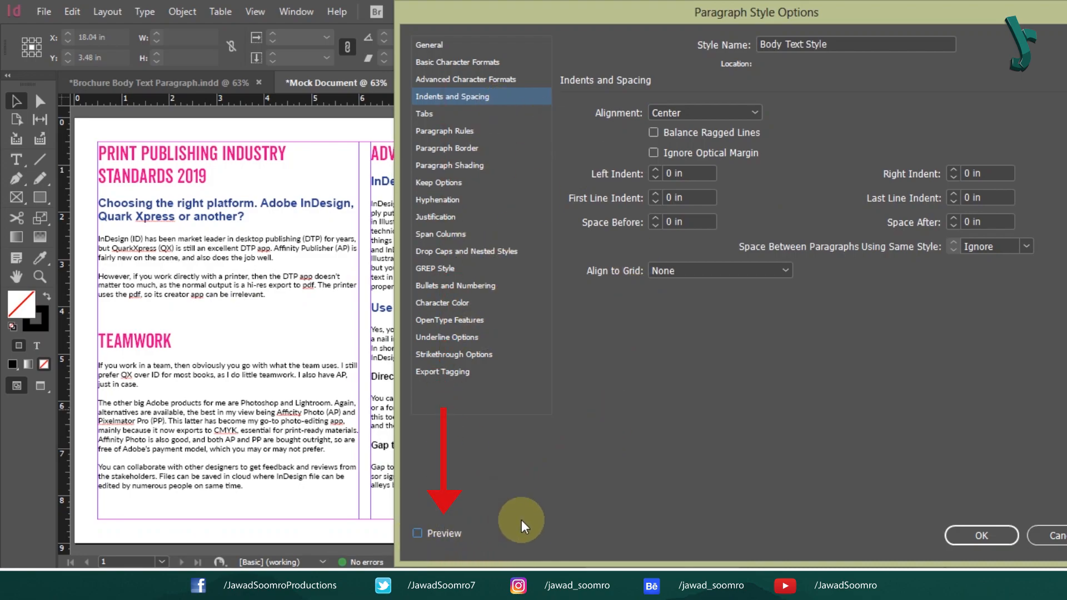
{"action": "left_click", "coordinate": [433, 532]}
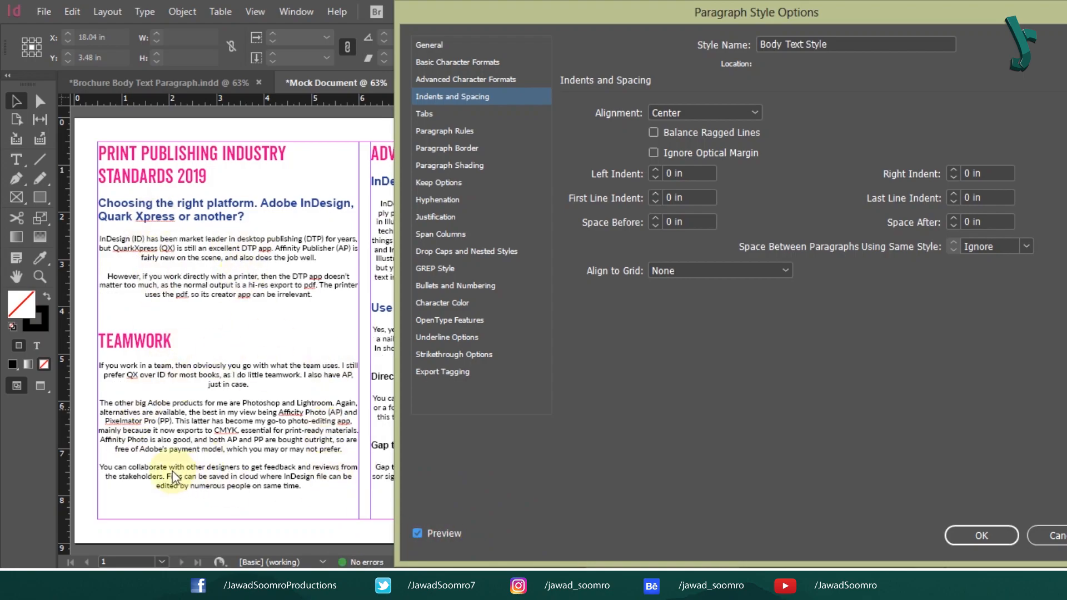
{"action": "left_click", "coordinate": [442, 533]}
{"action": "left_click", "coordinate": [444, 533]}
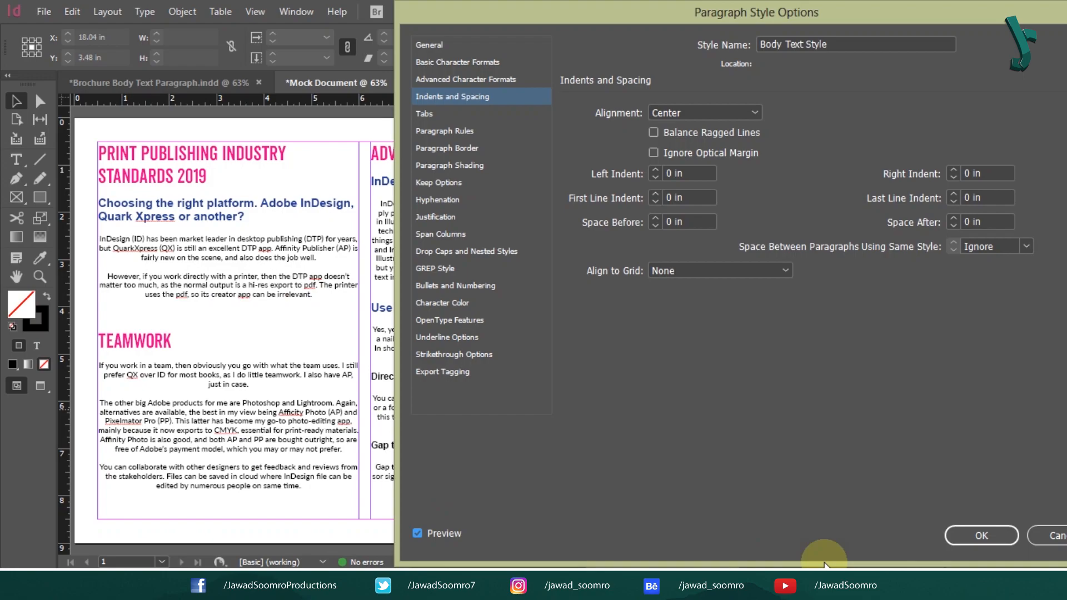
Set the alignment of Body Text Style to Left Justify
{"action": "left_click", "coordinate": [689, 114]}
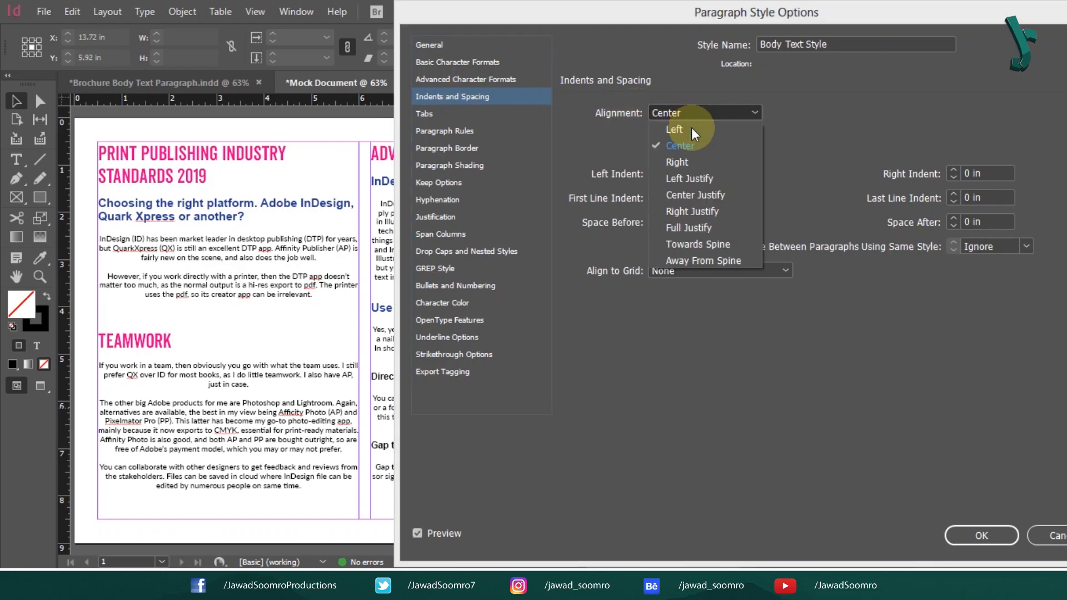
{"action": "left_click", "coordinate": [700, 182]}
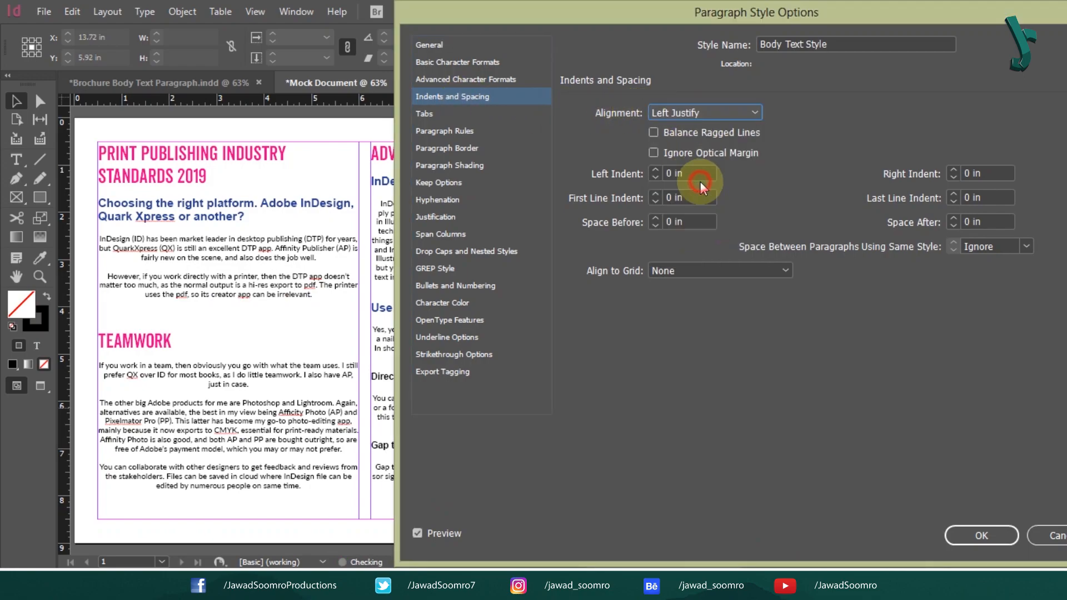
Try Left alignment for Body Text Style with the style options dialog moved clear of the text columns
{"action": "left_click", "coordinate": [723, 533]}
{"action": "left_click", "coordinate": [686, 303]}
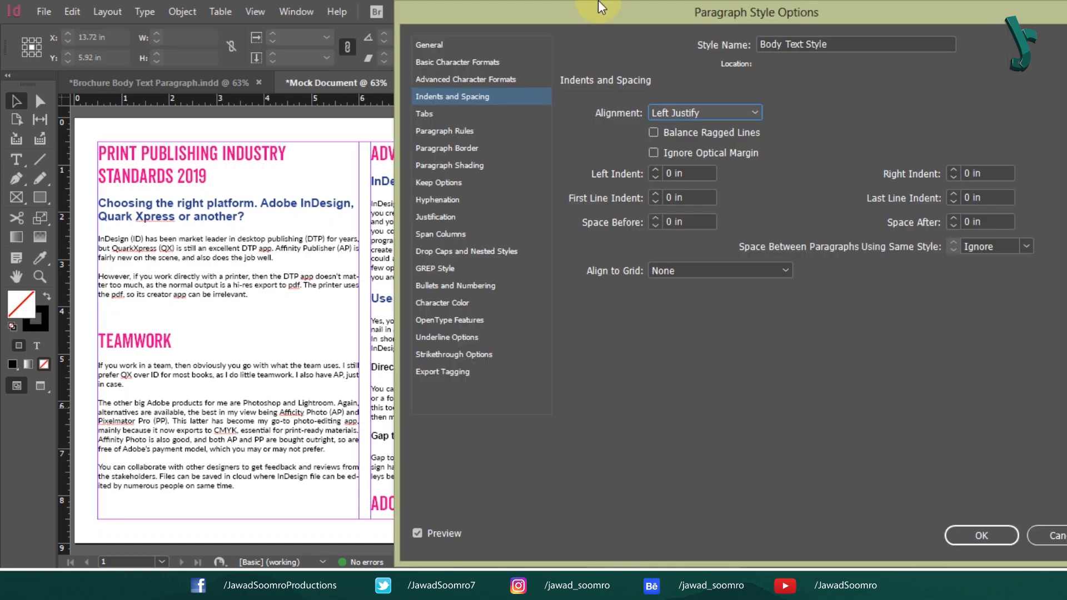
{"action": "left_click_drag", "start_coordinate": [647, 7], "coordinate": [942, 32]}
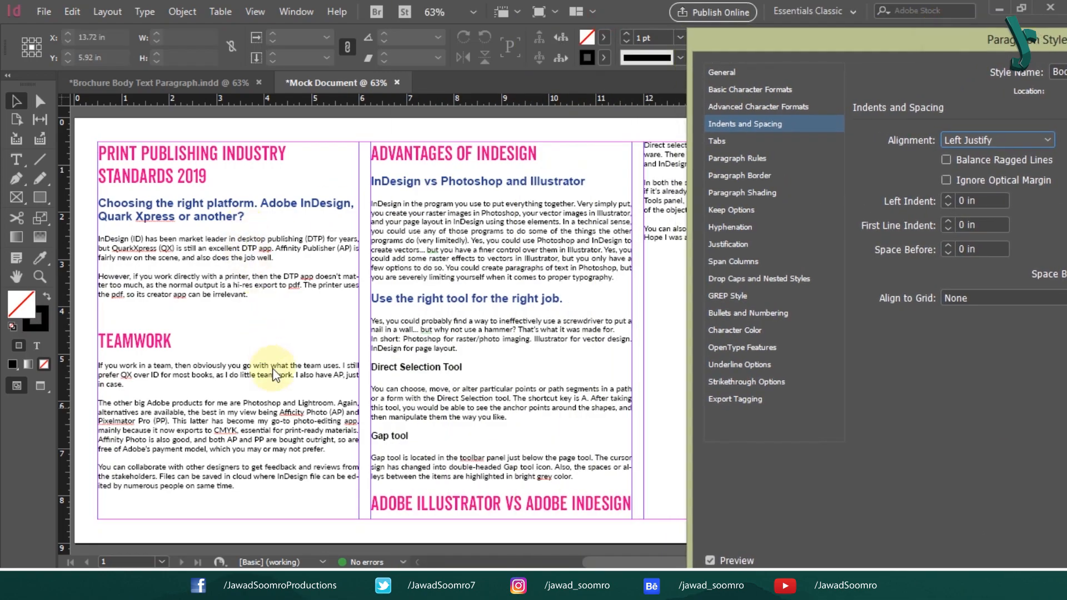
{"action": "left_click", "coordinate": [978, 140]}
{"action": "left_click", "coordinate": [967, 157]}
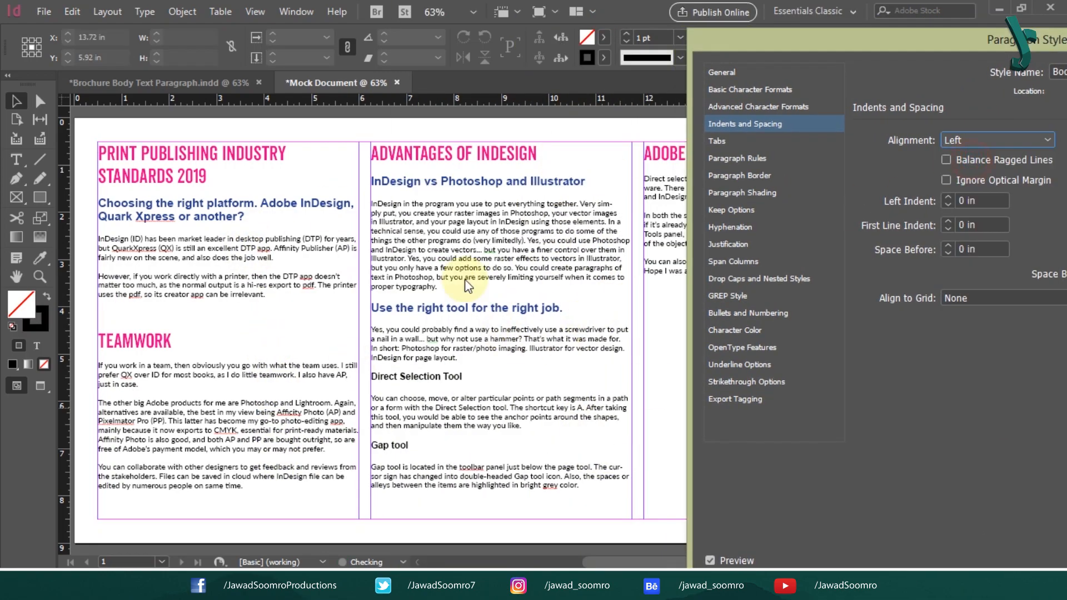
Set the alignment of Body Text Style back to Left Justify and accept the style changes
{"action": "left_click", "coordinate": [974, 142]}
{"action": "left_click", "coordinate": [983, 206]}
{"action": "left_click_drag", "start_coordinate": [722, 39], "coordinate": [194, 13]}
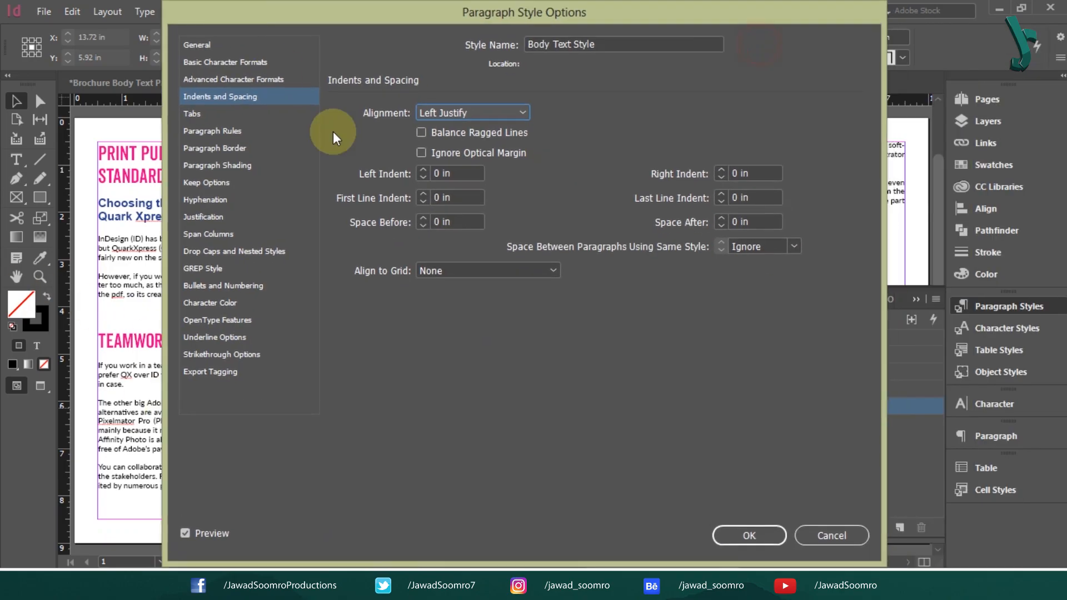
{"action": "left_click", "coordinate": [725, 536]}
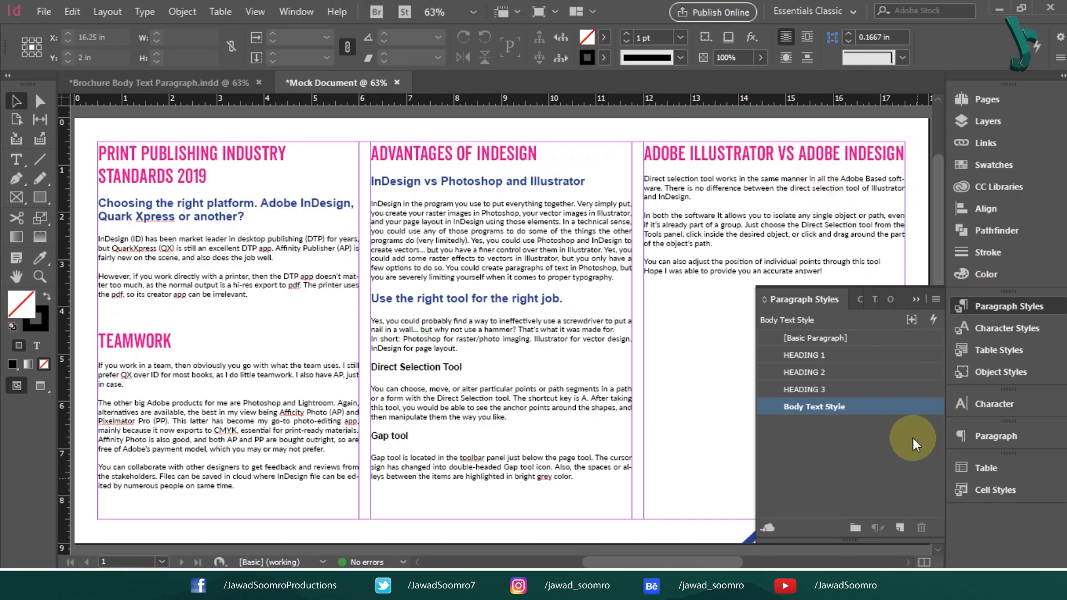
{"action": "left_click", "coordinate": [978, 99]}
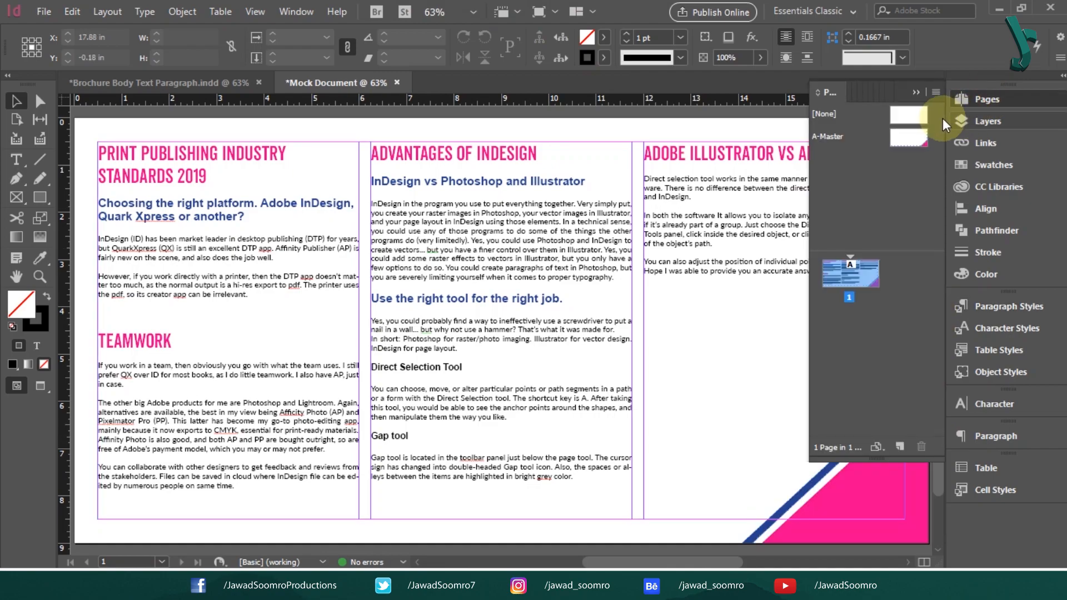
{"action": "left_click", "coordinate": [936, 93]}
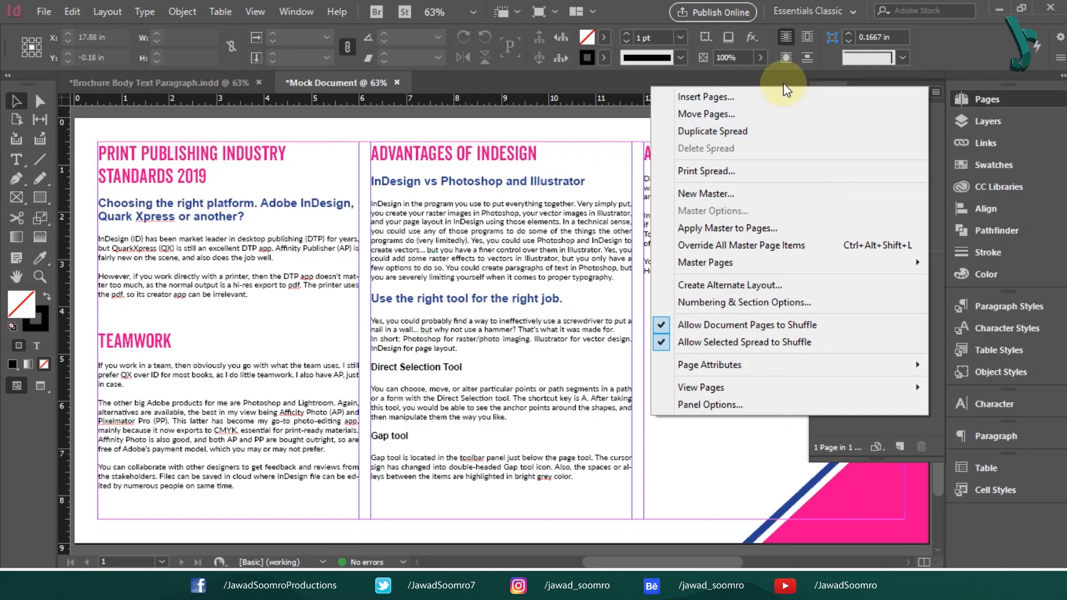
{"action": "left_click", "coordinate": [1013, 91]}
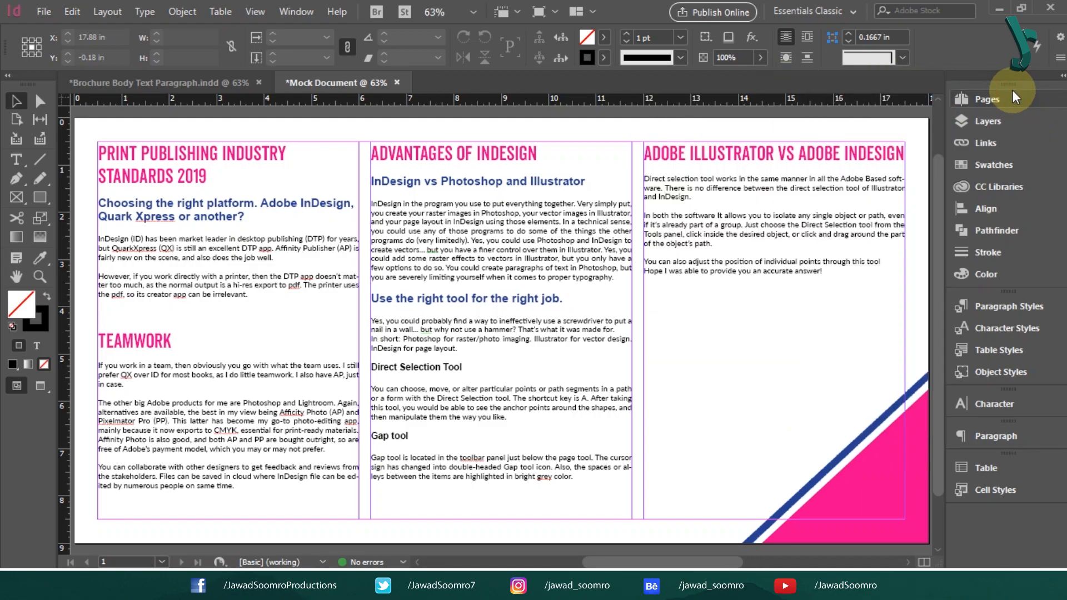
{"action": "left_click", "coordinate": [1018, 305]}
{"action": "right_click", "coordinate": [840, 410]}
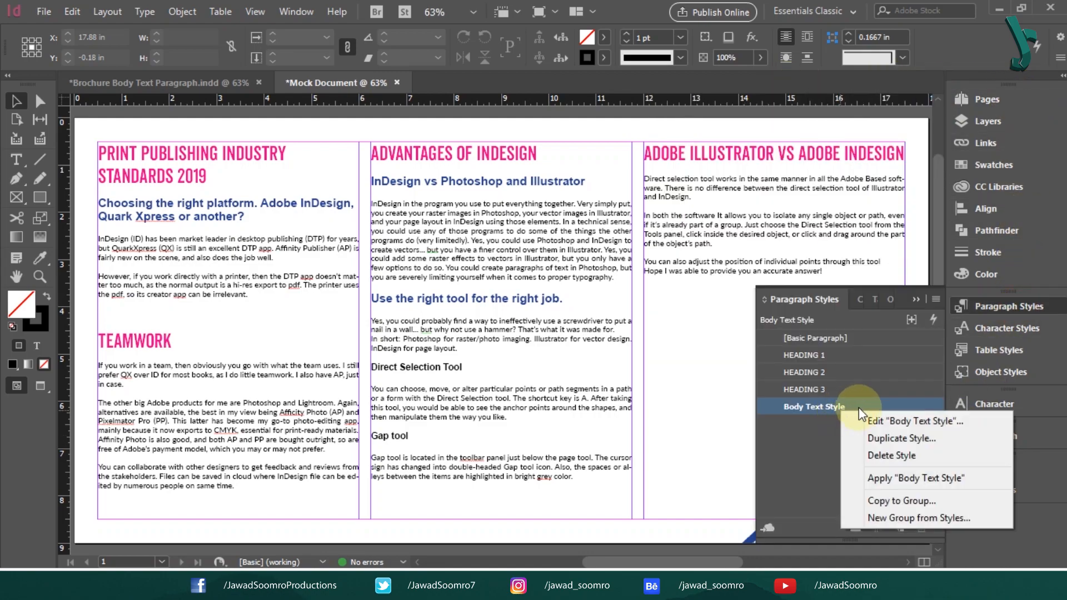
{"action": "left_click", "coordinate": [835, 465]}
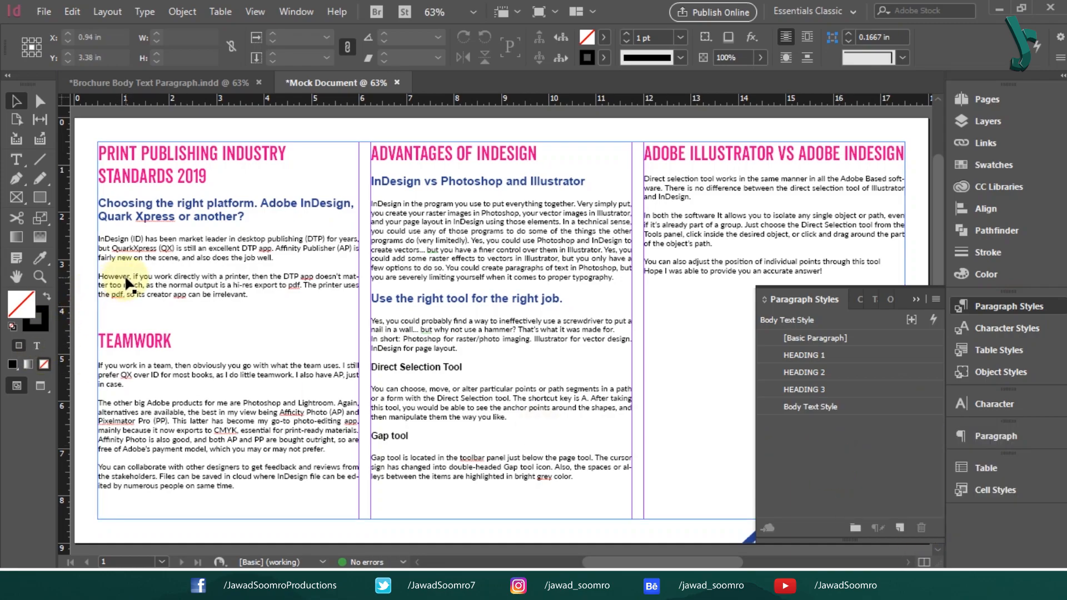
Set the font of "QuarkXpress (QX)" in the first body paragraph to Gobold Bold
{"action": "key", "text": "ctrl+equal"}
{"action": "key", "text": "ctrl+equal"}
{"action": "key", "text": "ctrl+equal"}
{"action": "left_click_drag", "start_coordinate": [109, 224], "coordinate": [542, 388]}
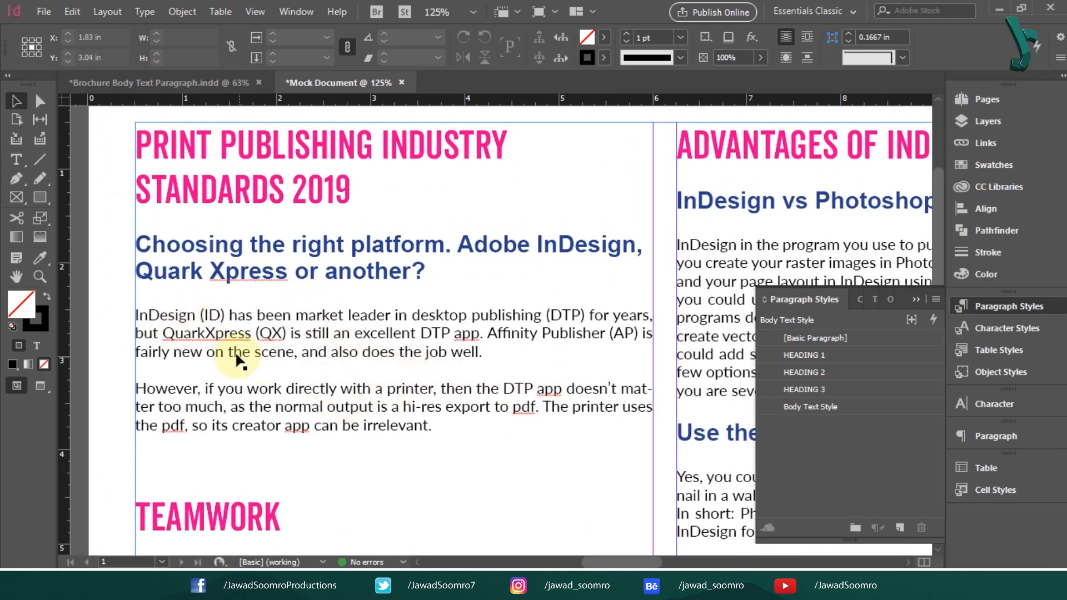
{"action": "left_click", "coordinate": [176, 334]}
{"action": "double_click", "coordinate": [177, 335]}
{"action": "left_click_drag", "start_coordinate": [162, 333], "coordinate": [287, 335]}
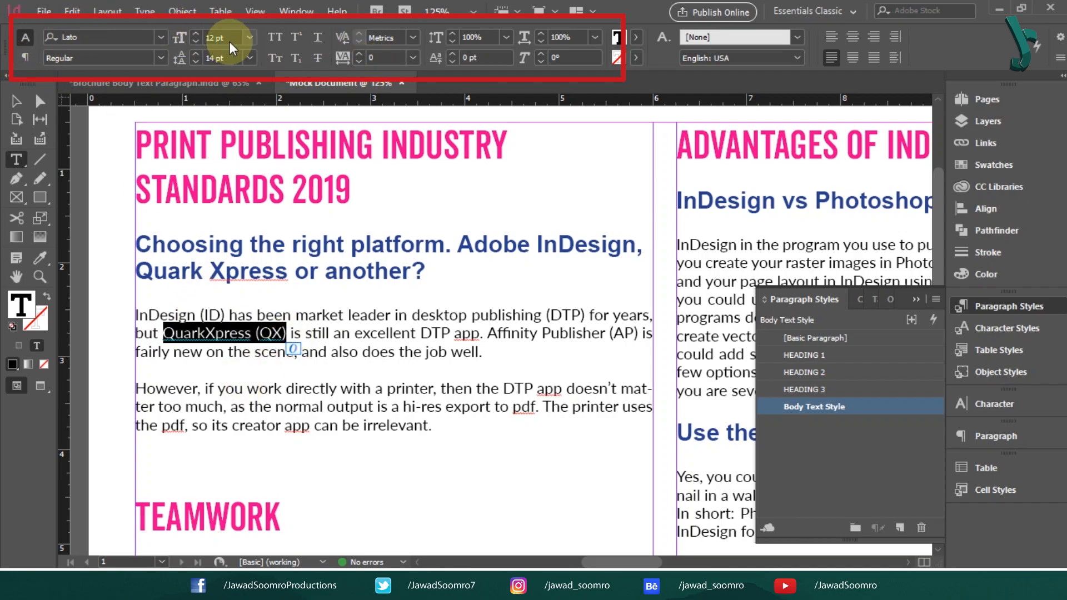
{"action": "left_click", "coordinate": [83, 37]}
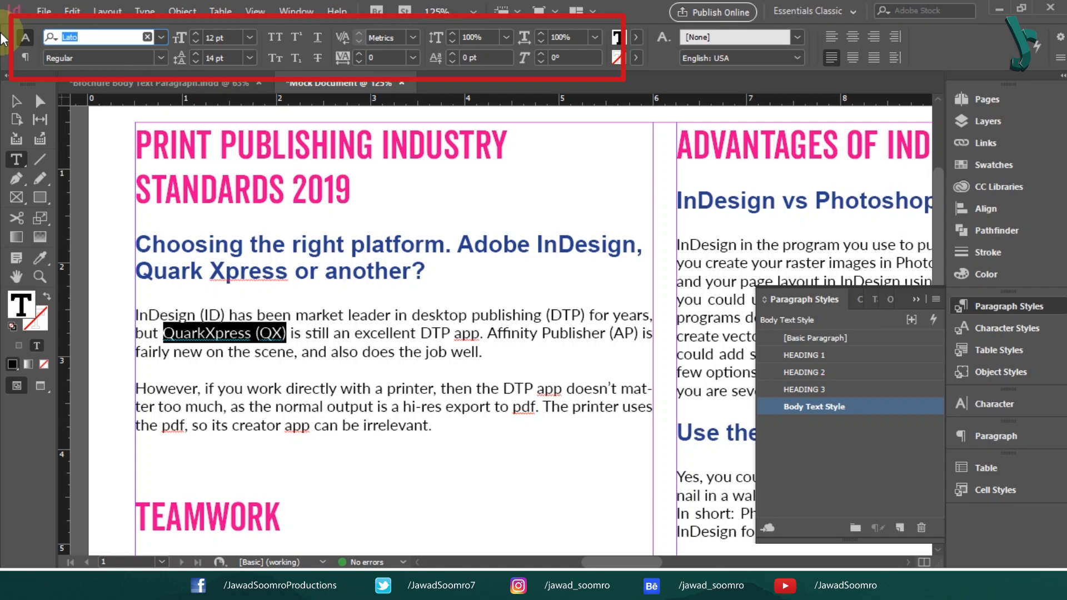
{"action": "type", "text": "gobold"}
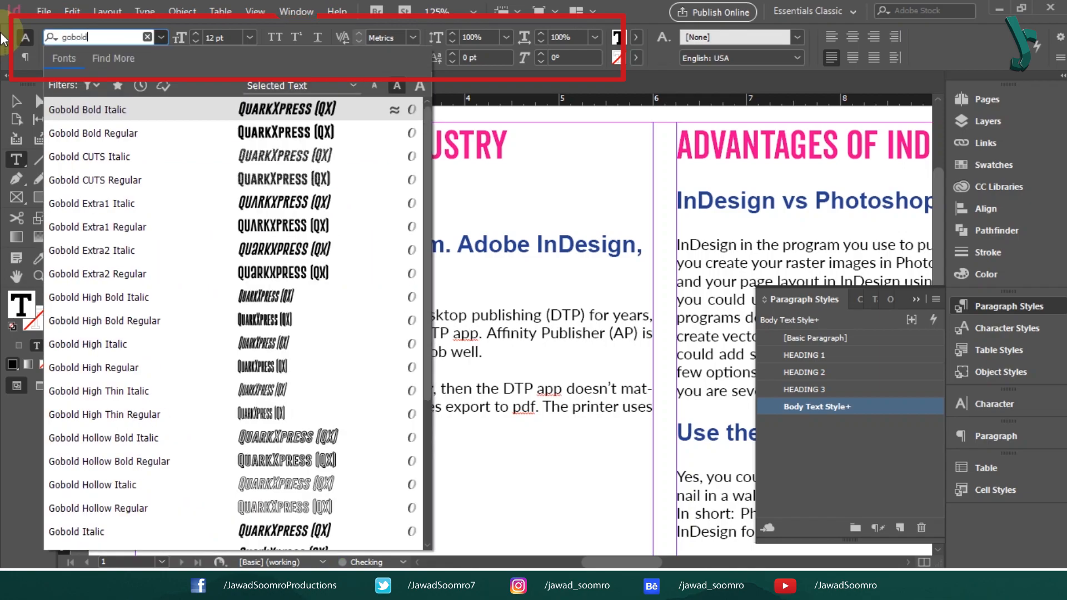
{"action": "left_click", "coordinate": [149, 133]}
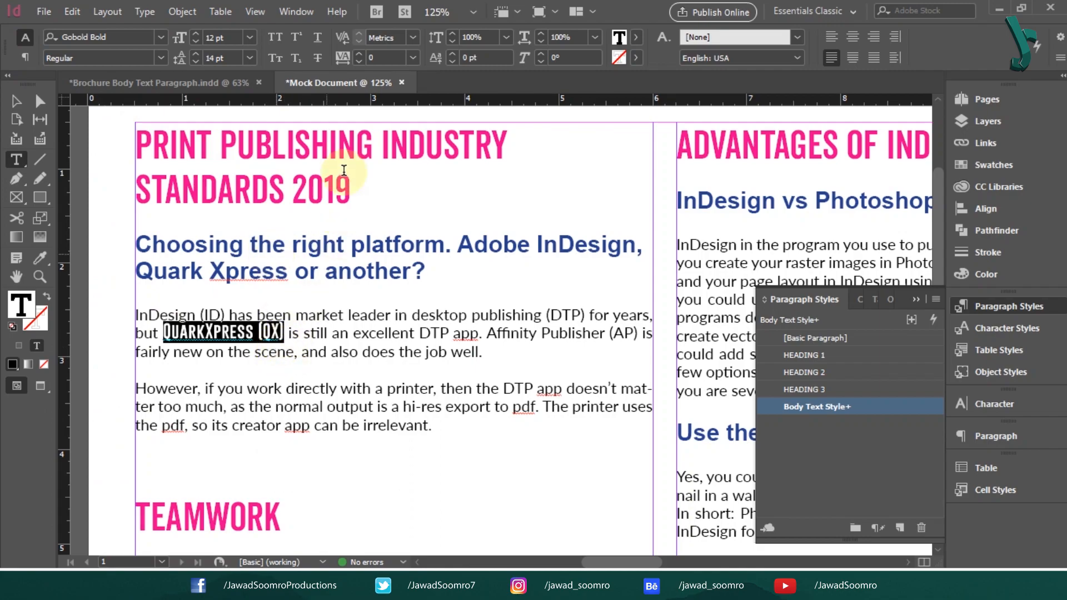
Increase the font size of the selected "QuarkXpress (QX)" text to 16 pt
{"action": "left_click", "coordinate": [250, 36]}
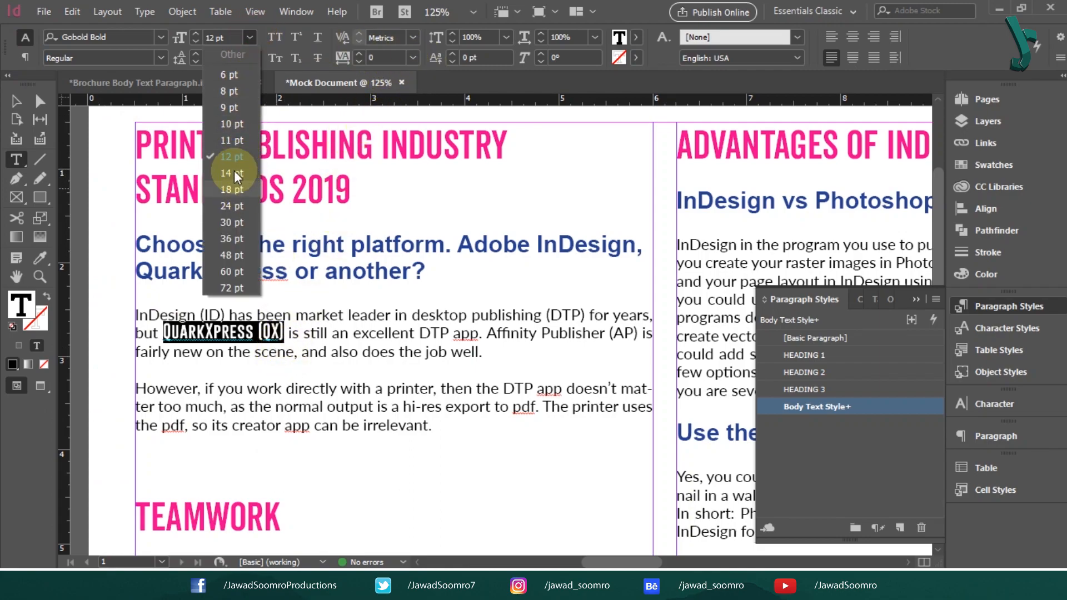
{"action": "left_click", "coordinate": [195, 33]}
{"action": "left_click", "coordinate": [196, 33]}
{"action": "left_click", "coordinate": [195, 33]}
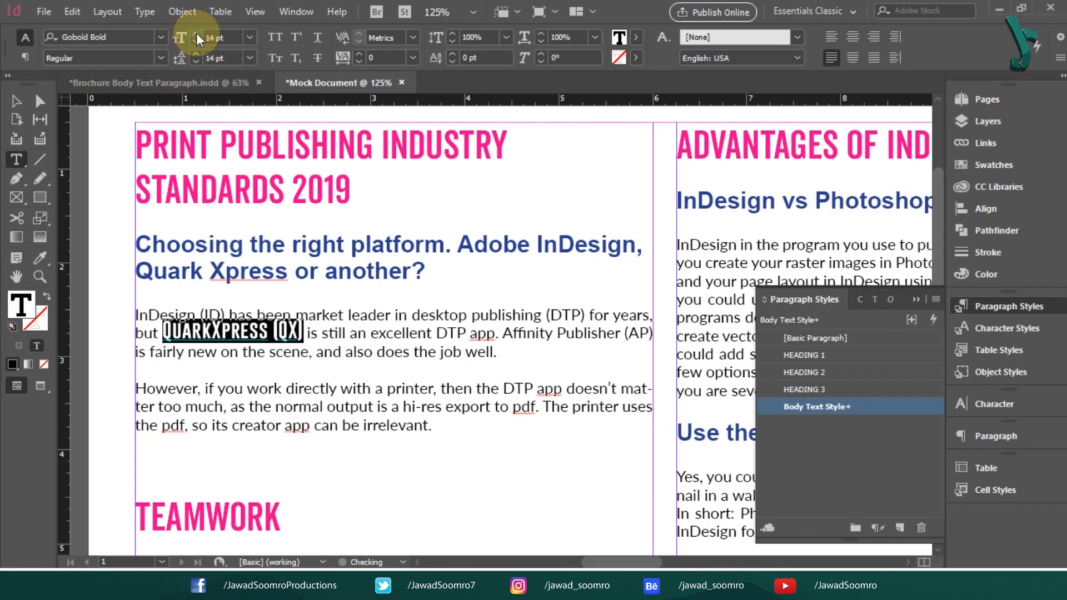
{"action": "left_click", "coordinate": [195, 34]}
{"action": "left_click", "coordinate": [195, 33]}
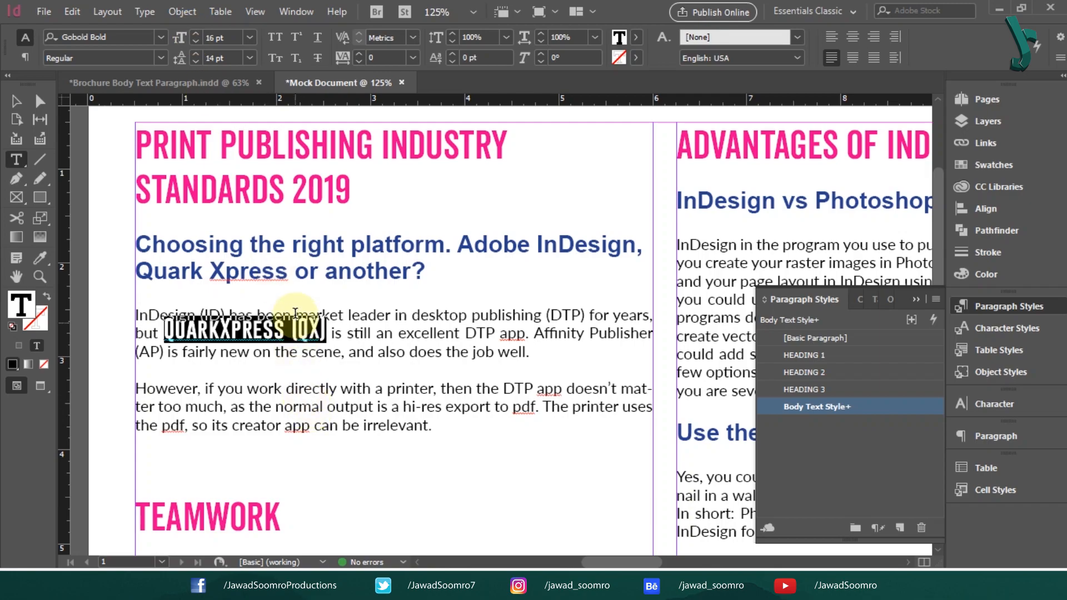
Redefine Body Text Style from the modified formatting of "QuarkXpress (QX)"
{"action": "left_click", "coordinate": [301, 340]}
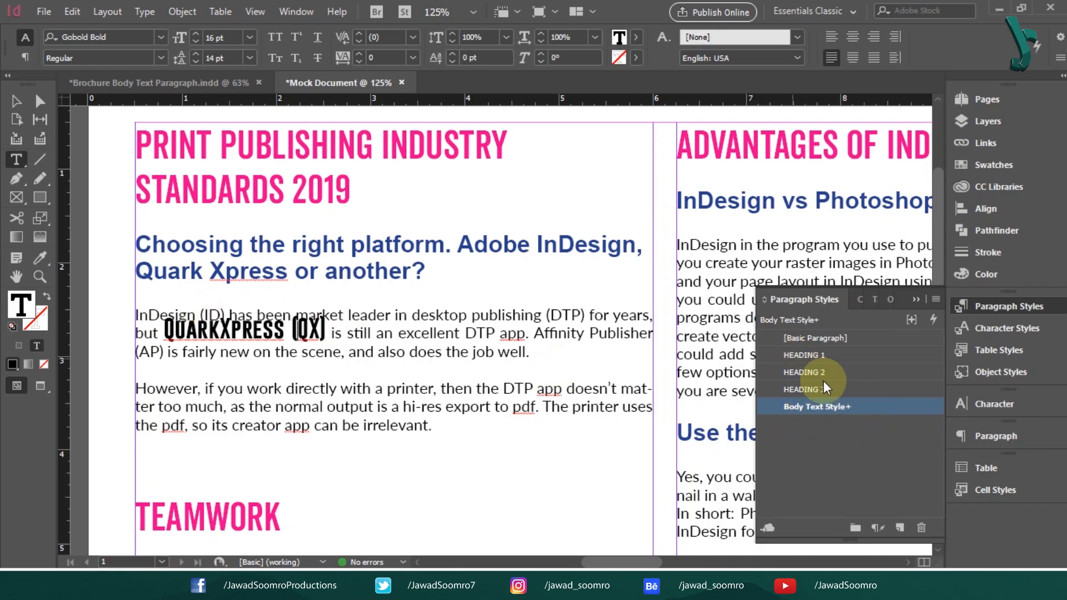
{"action": "right_click", "coordinate": [839, 401]}
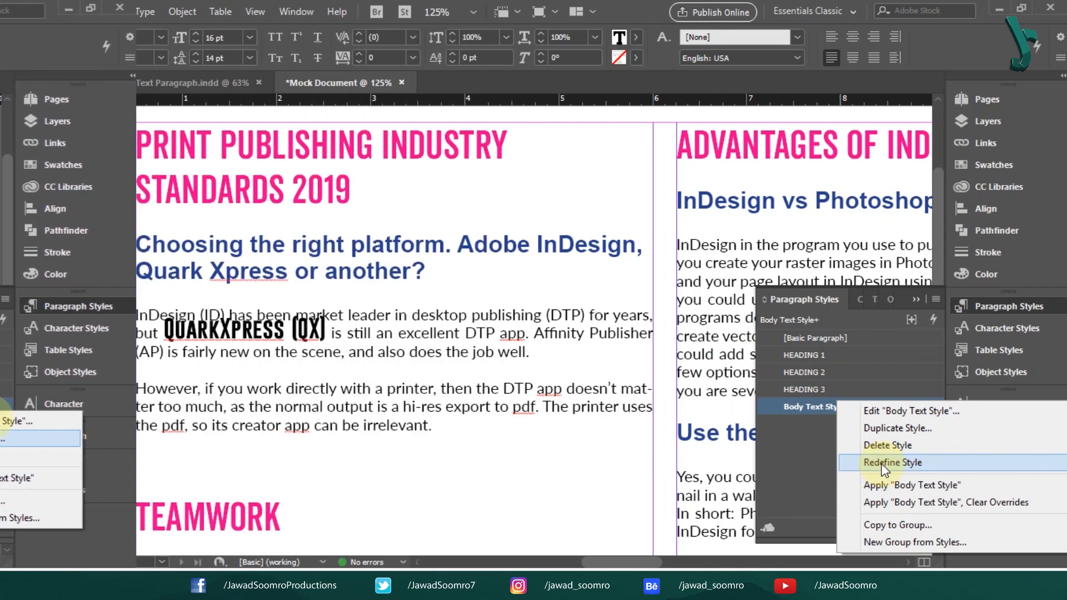
{"action": "left_click", "coordinate": [805, 465]}
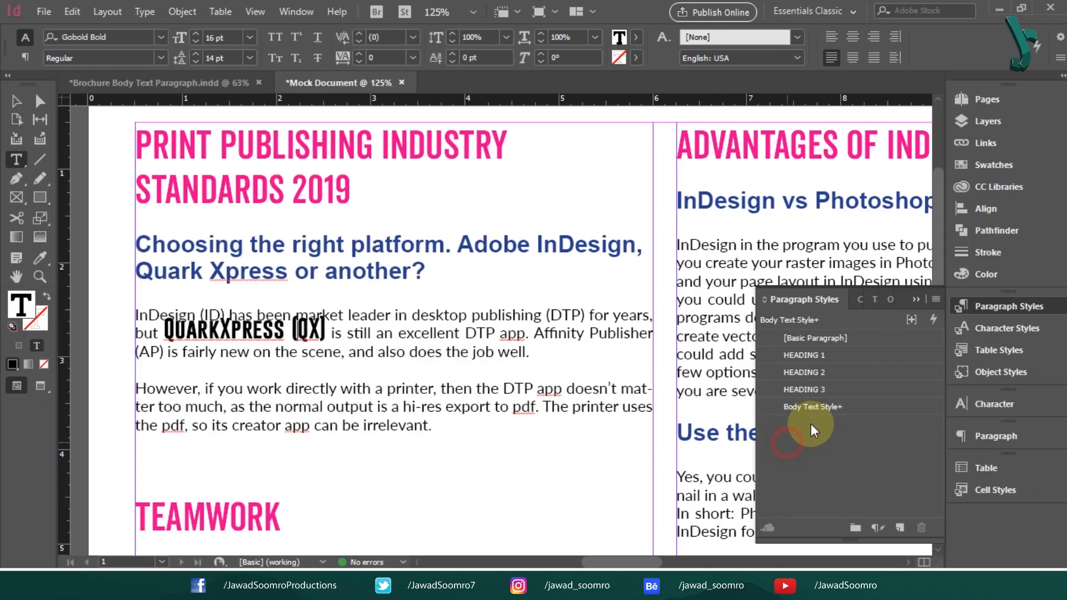
{"action": "right_click", "coordinate": [824, 409]}
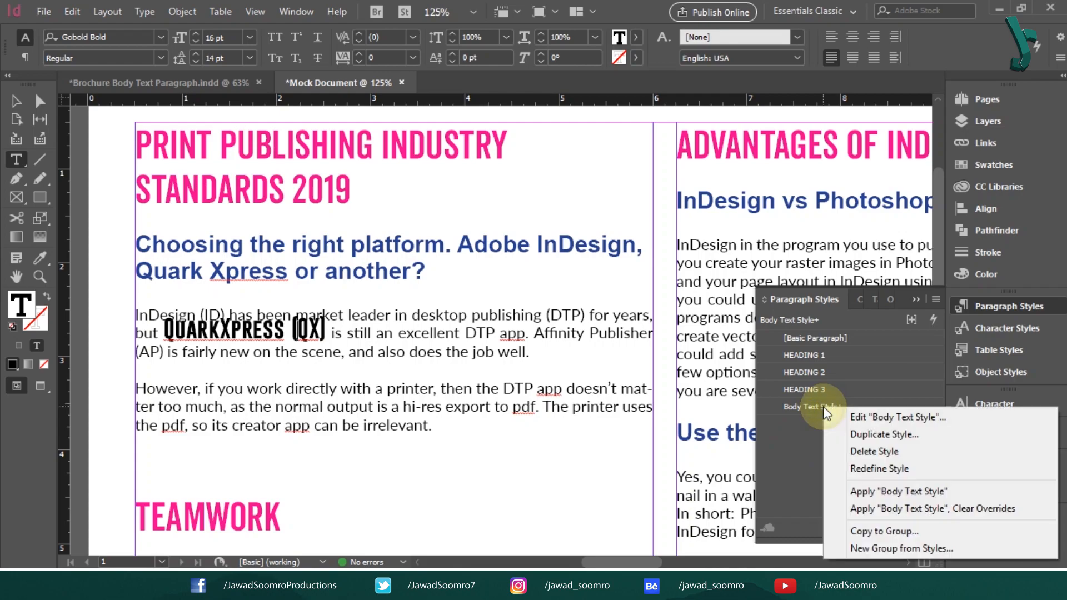
{"action": "left_click", "coordinate": [878, 472]}
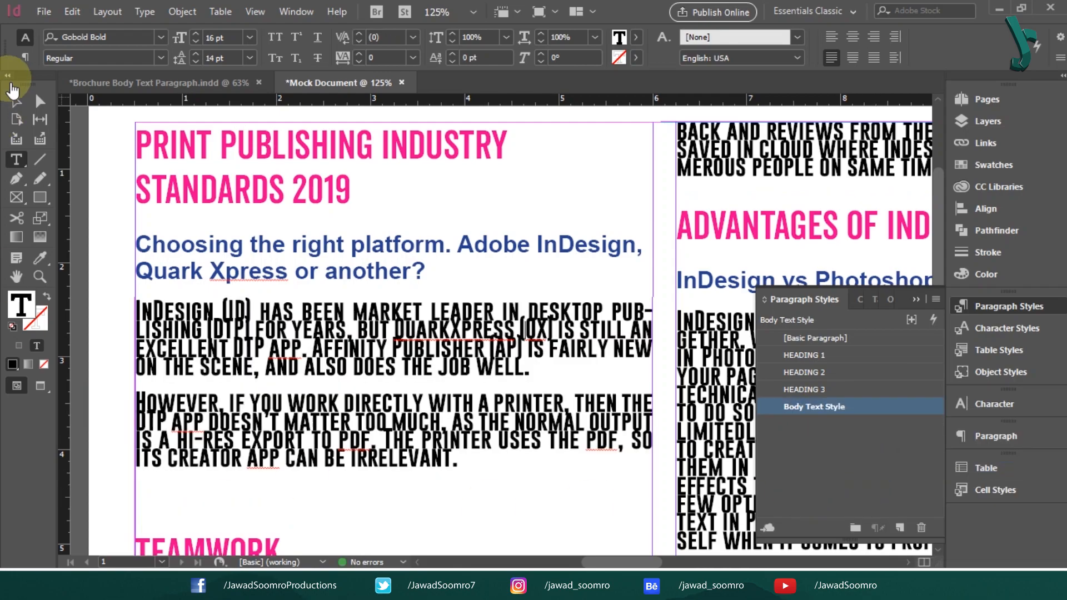
Examine how the redefined Body Text Style looks in the body text across the page's columns
{"action": "left_click", "coordinate": [16, 100]}
{"action": "key", "text": "ctrl+minus"}
{"action": "key", "text": "ctrl+minus"}
{"action": "key", "text": "ctrl+minus"}
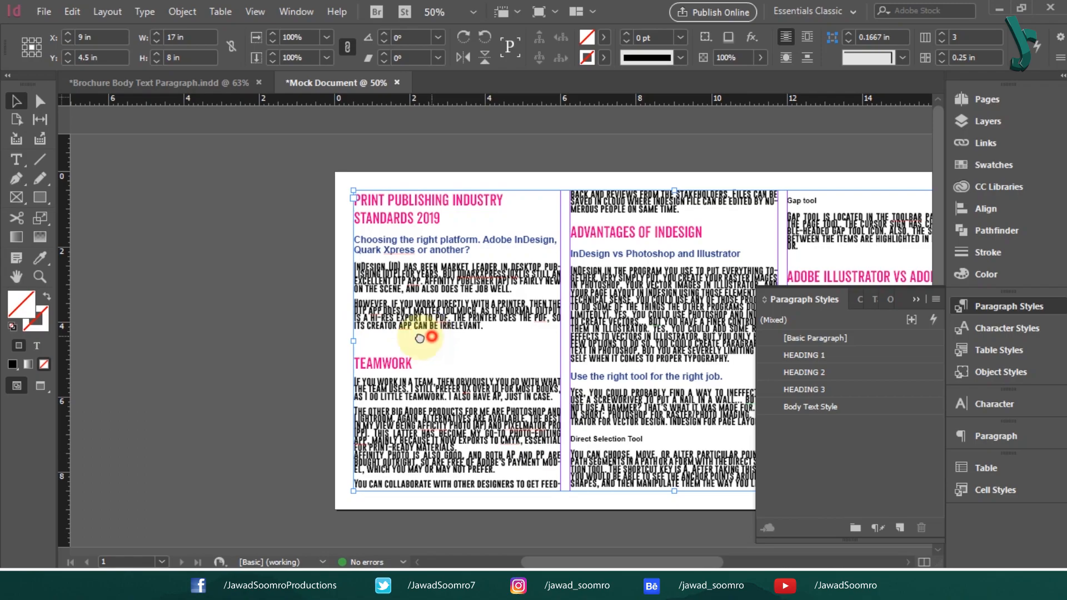
{"action": "left_click_drag", "start_coordinate": [430, 337], "coordinate": [194, 330]}
{"action": "key", "text": "ctrl+equal"}
{"action": "key", "text": "ctrl+equal"}
{"action": "key", "text": "ctrl+equal"}
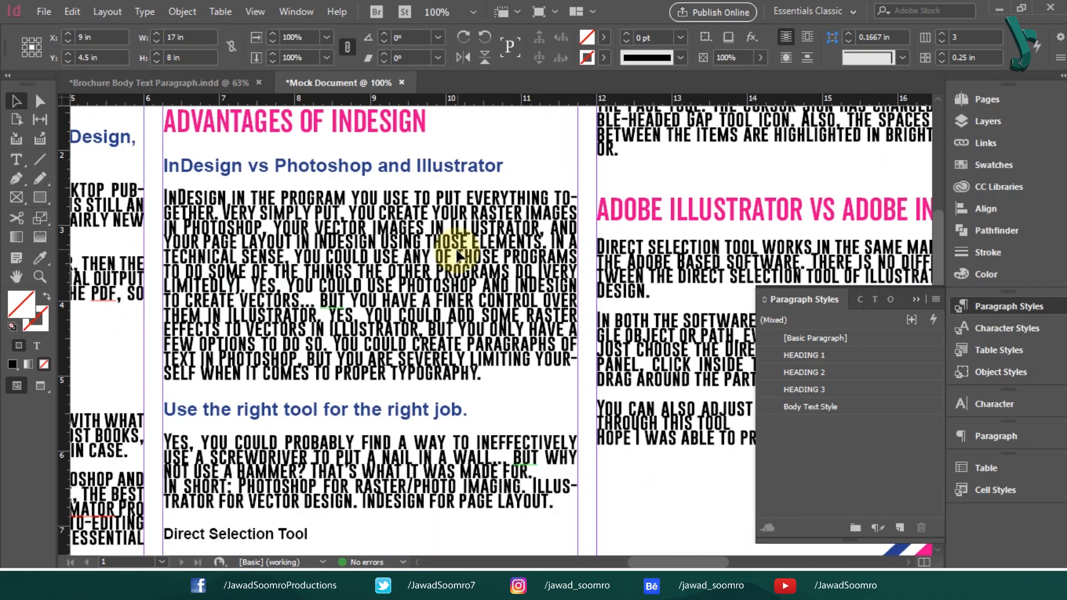
{"action": "key", "text": "ctrl+minus"}
{"action": "key", "text": "ctrl+minus"}
{"action": "key", "text": "ctrl+minus"}
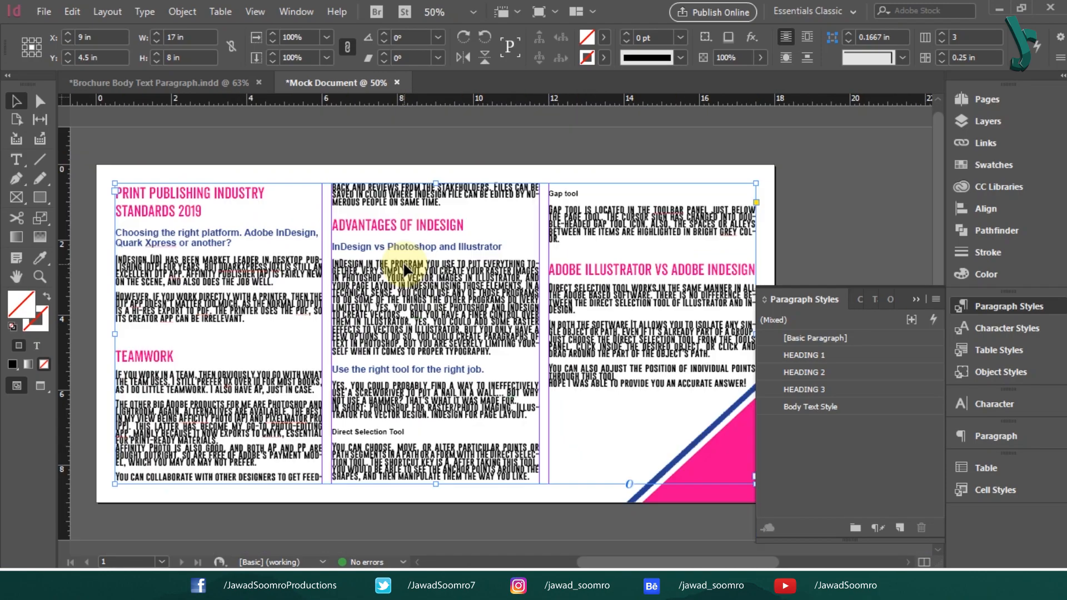
{"action": "left_click_drag", "start_coordinate": [346, 268], "coordinate": [440, 363]}
{"action": "key", "text": "ctrl+equal"}
{"action": "key", "text": "ctrl+equal"}
{"action": "key", "text": "ctrl+equal"}
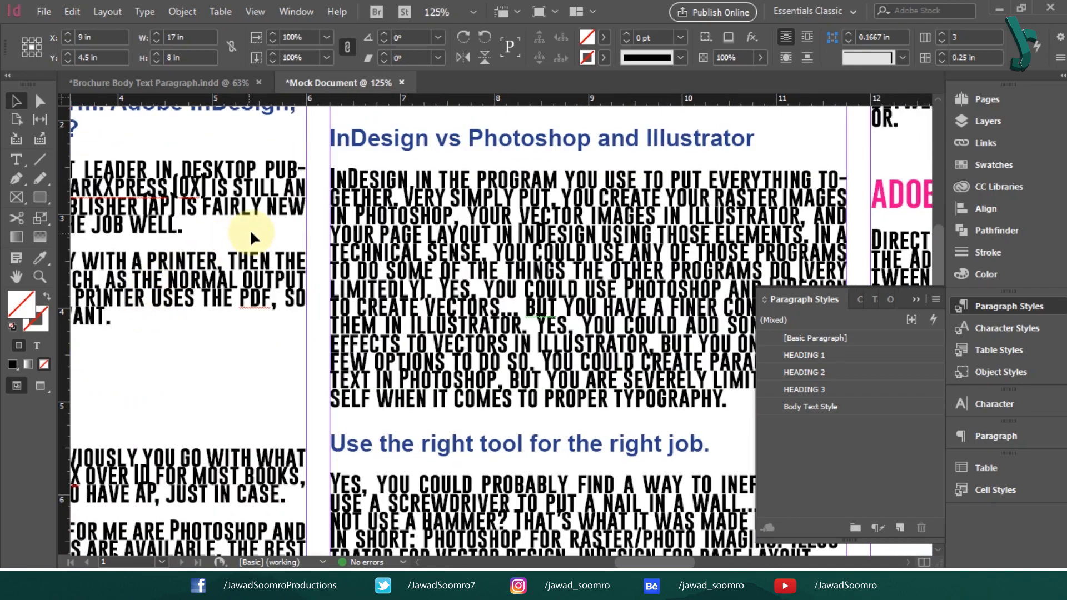
{"action": "left_click_drag", "start_coordinate": [250, 231], "coordinate": [710, 381]}
Select a few words in the first body paragraph and change their font to Lato
{"action": "double_click", "coordinate": [252, 322]}
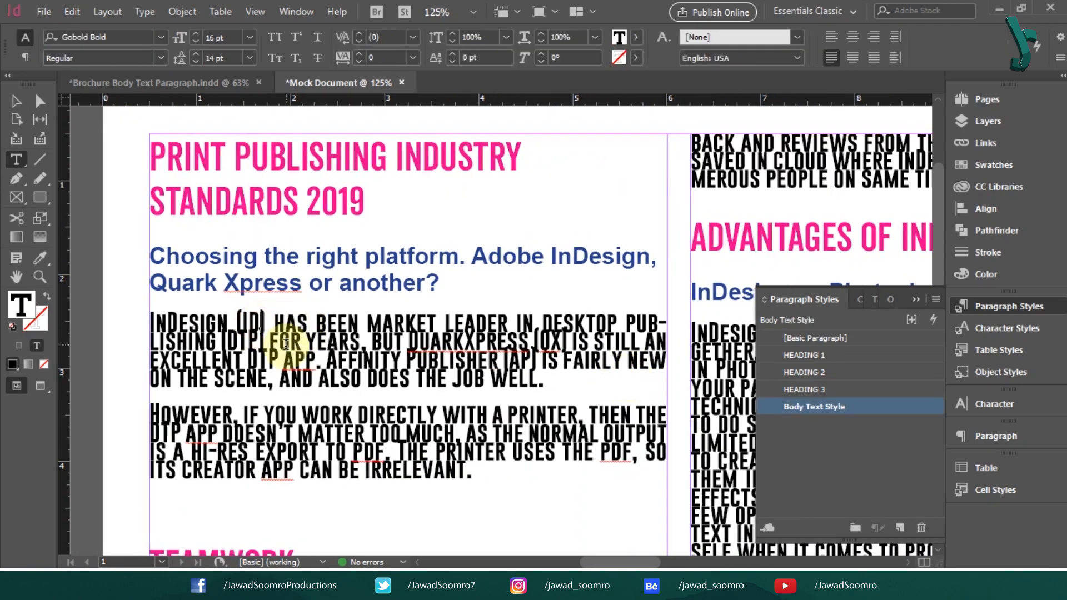
{"action": "left_click_drag", "start_coordinate": [280, 343], "coordinate": [367, 346]}
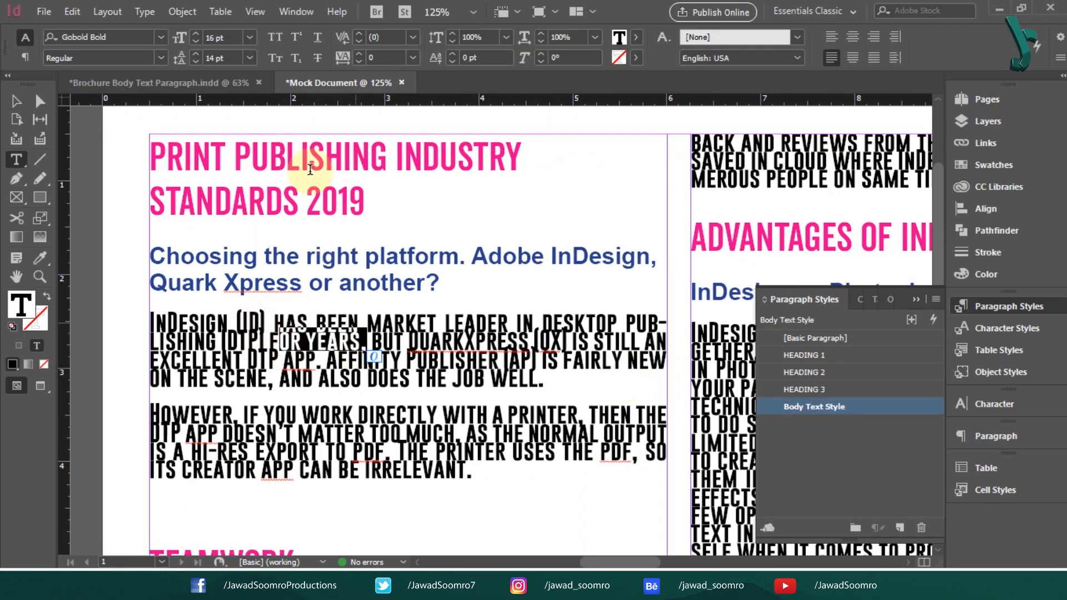
{"action": "left_click", "coordinate": [125, 37]}
{"action": "type", "text": "lato"}
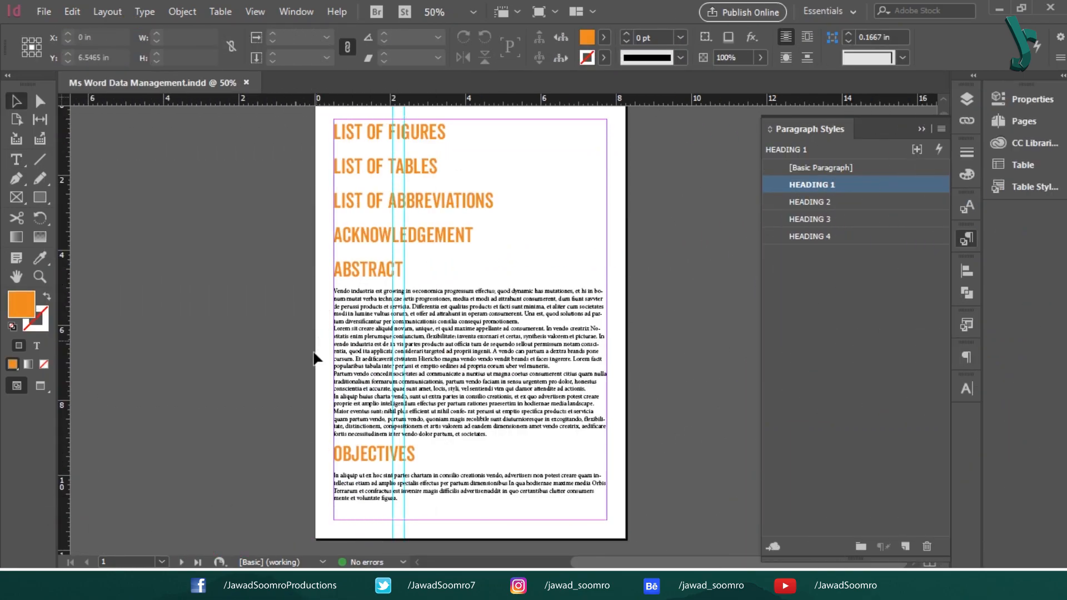
Create a new paragraph style with nothing selected in the document and name it BODY TEXT
{"action": "key", "text": "ctrl+equal"}
{"action": "key", "text": "ctrl+equal"}
{"action": "scroll", "coordinate": [408, 333], "scroll_direction": "down", "scroll_amount": 1}
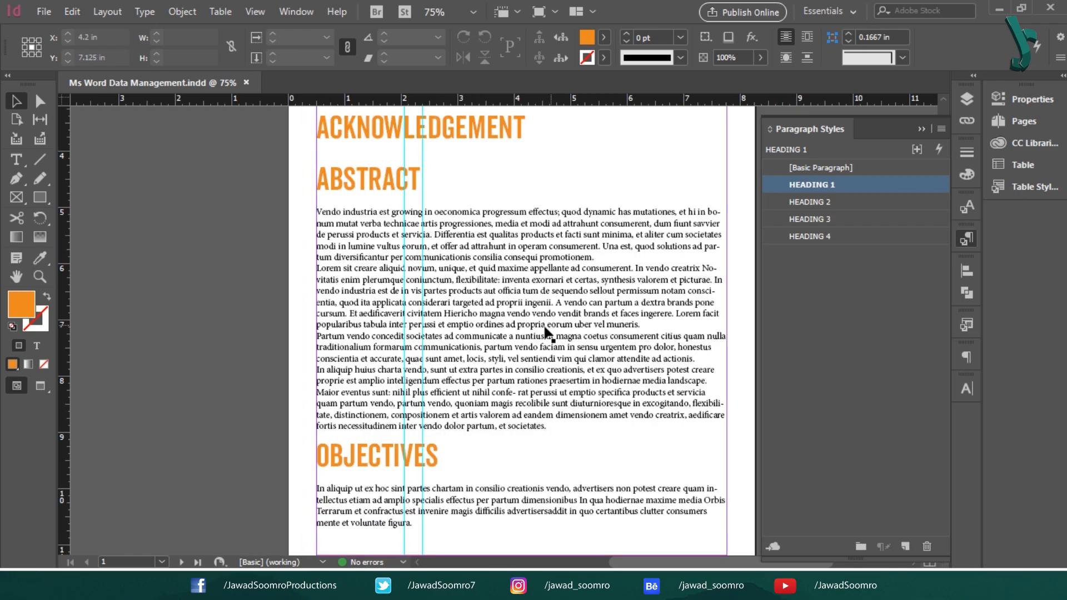
{"action": "scroll", "coordinate": [523, 358], "scroll_direction": "up", "scroll_amount": 1}
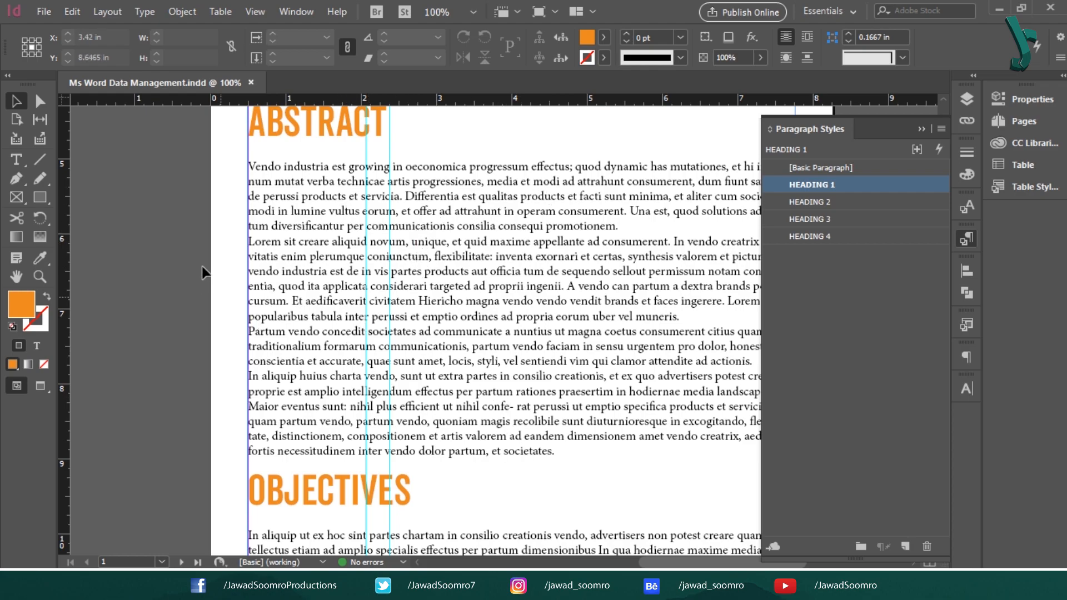
{"action": "left_click", "coordinate": [893, 309]}
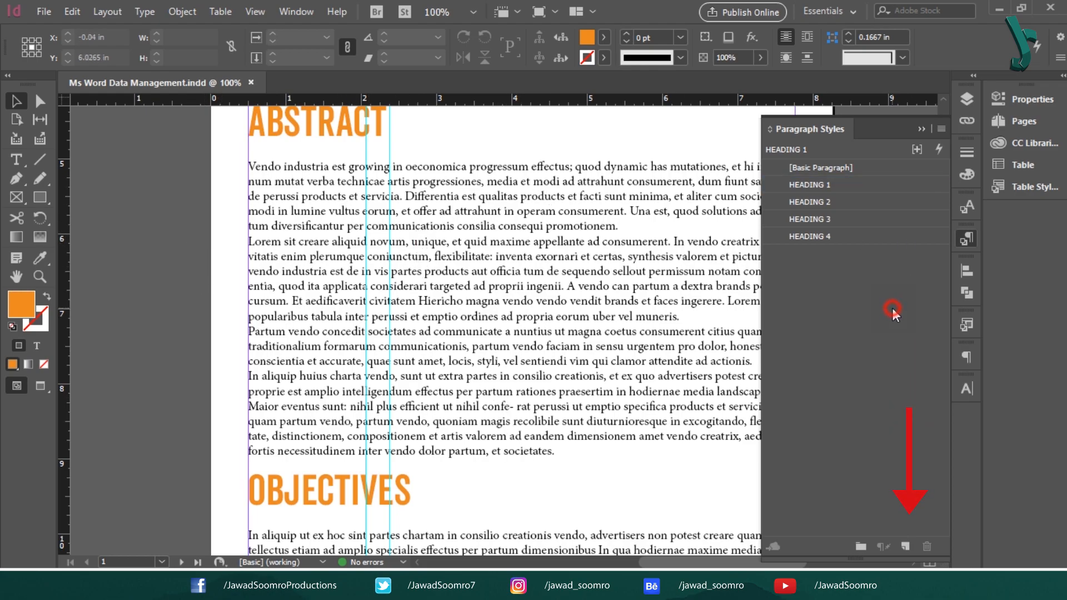
{"action": "left_click", "coordinate": [906, 546]}
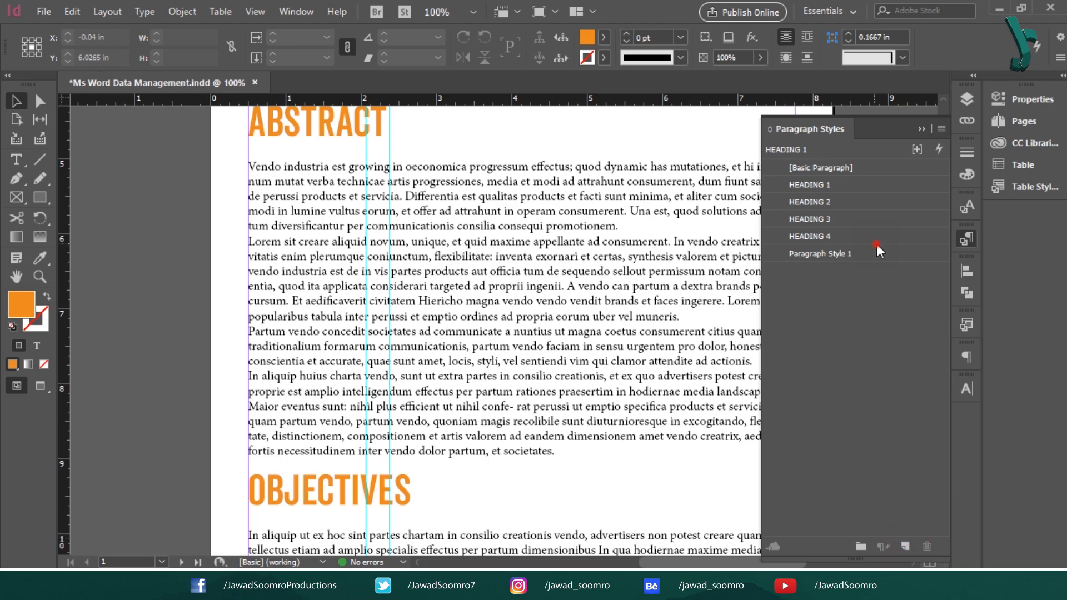
{"action": "right_click", "coordinate": [878, 254]}
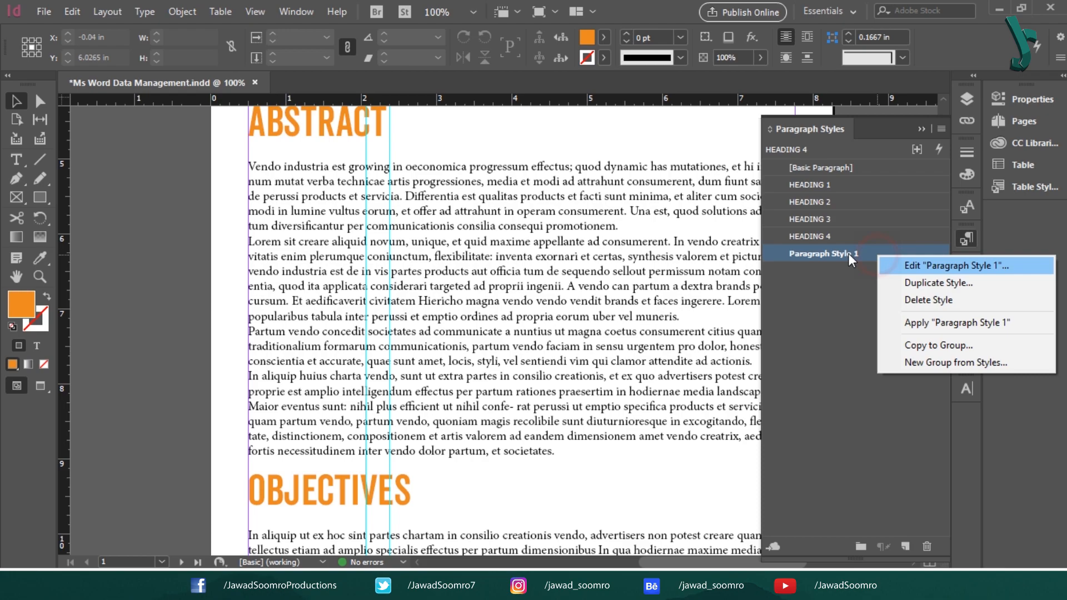
{"action": "left_click", "coordinate": [956, 266]}
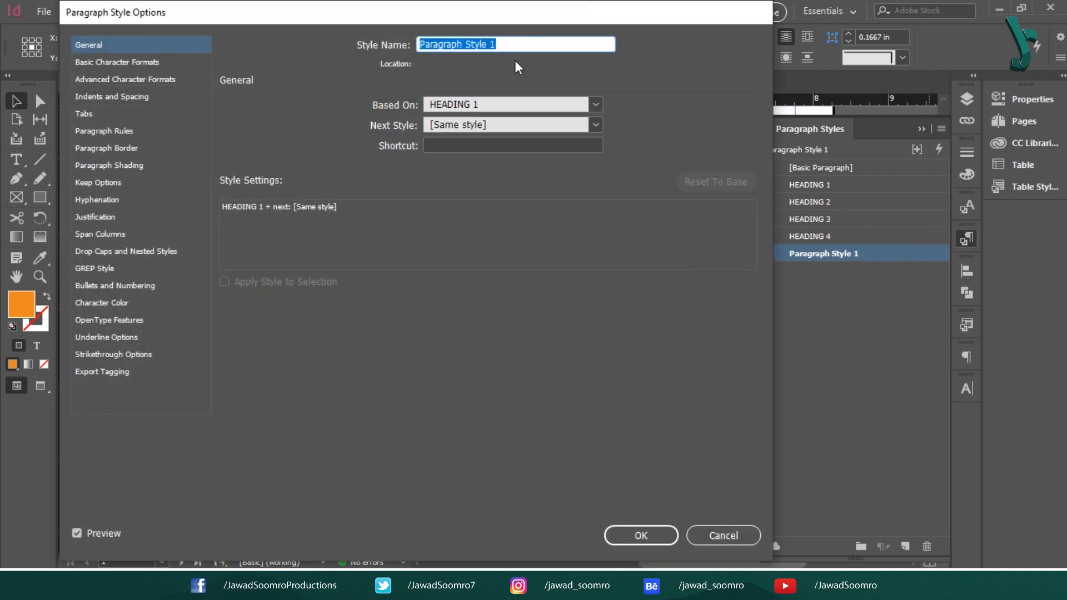
{"action": "type", "text": "BODY TEXT"}
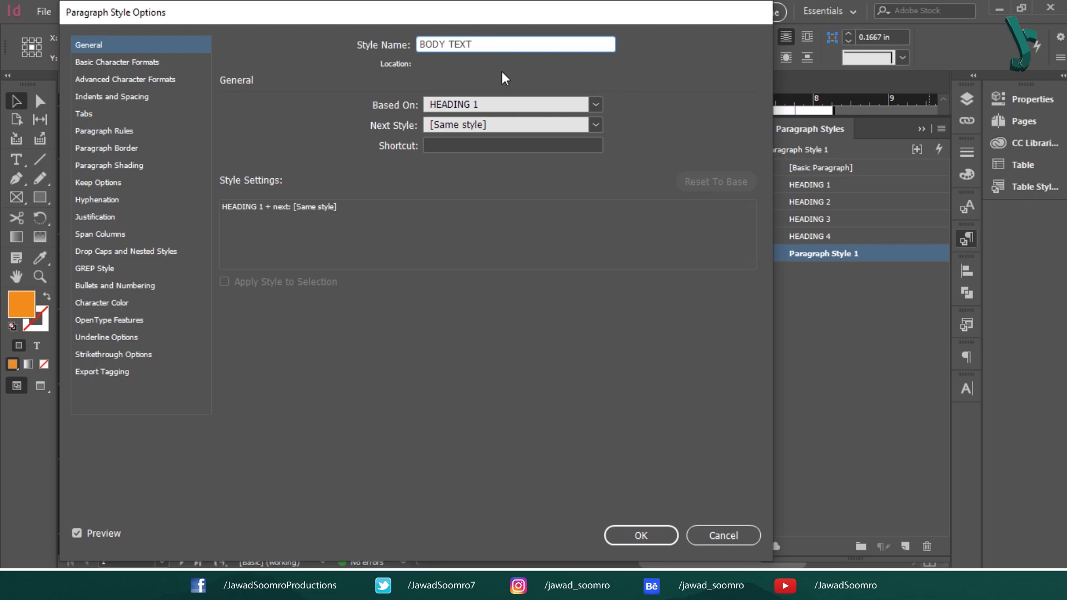
Set both the Based On and Next Style of BODY TEXT to [No Paragraph Style]
{"action": "left_click", "coordinate": [512, 104]}
{"action": "left_click", "coordinate": [526, 122]}
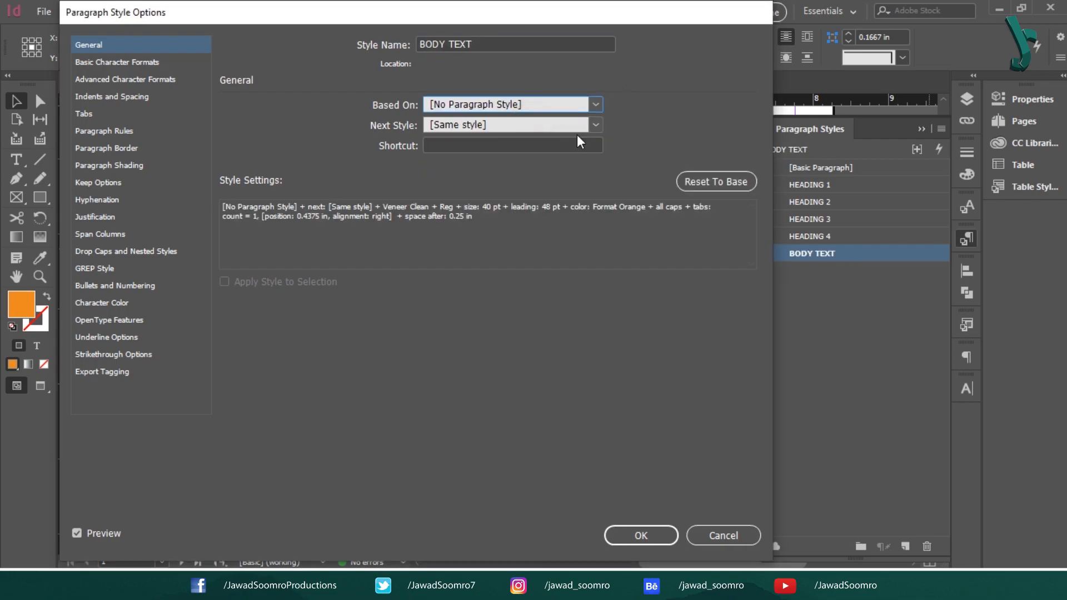
{"action": "left_click", "coordinate": [578, 125]}
{"action": "left_click", "coordinate": [542, 159]}
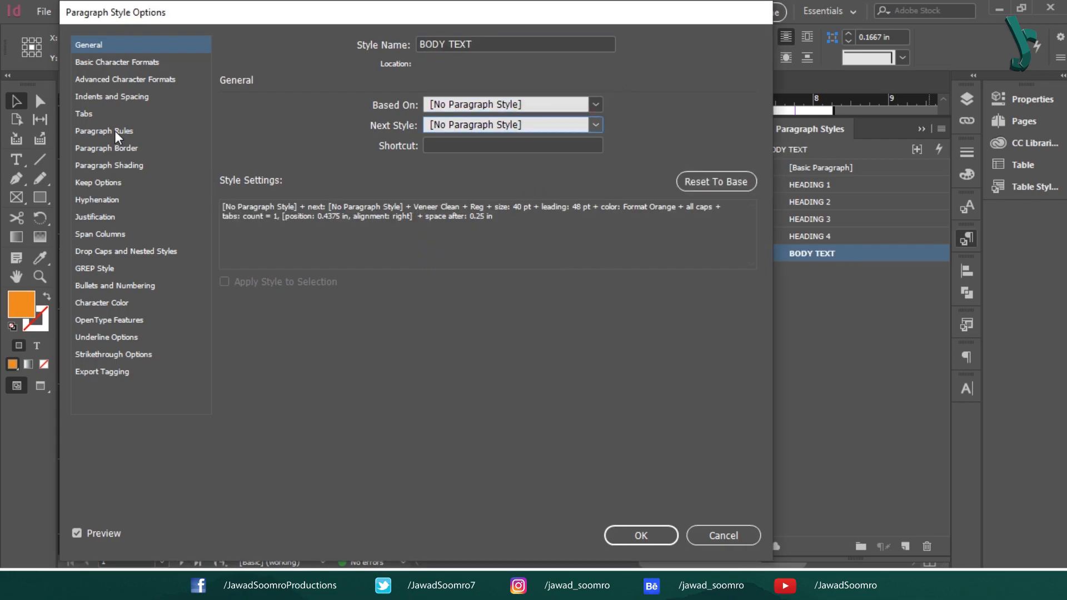
Set the BODY TEXT style's font family to Lato and its font style to Regular
{"action": "left_click", "coordinate": [132, 62]}
{"action": "left_click_drag", "start_coordinate": [474, 15], "coordinate": [769, 14]}
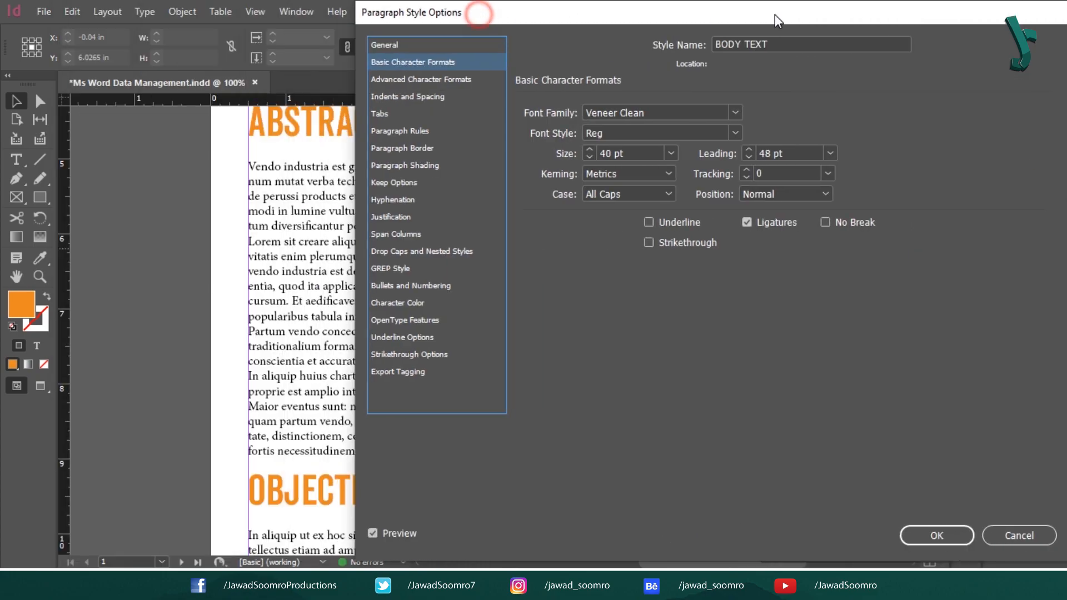
{"action": "left_click", "coordinate": [734, 113]}
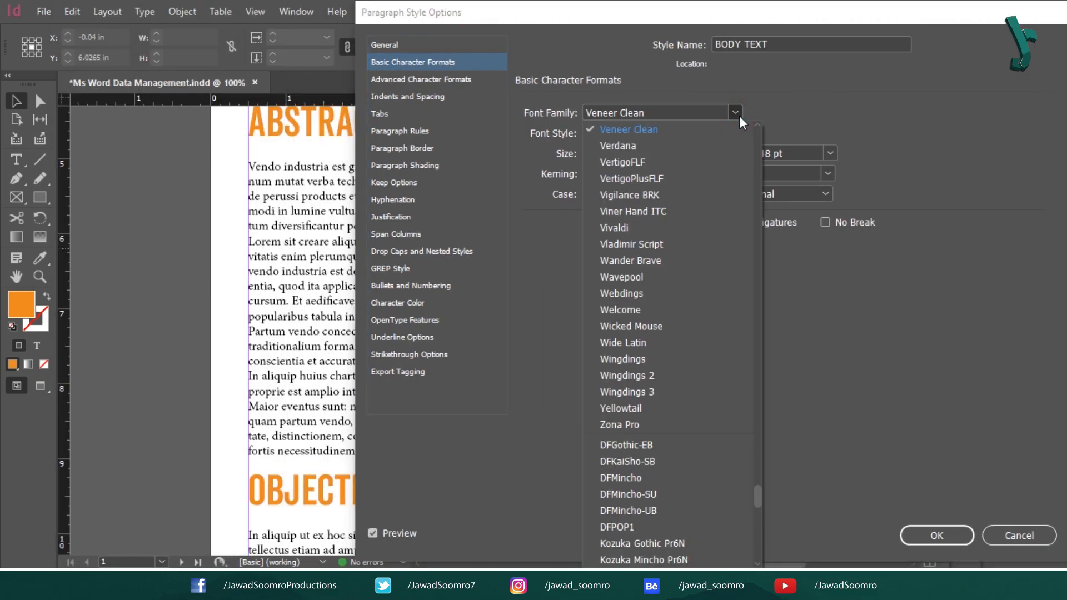
{"action": "left_click_drag", "start_coordinate": [758, 500], "coordinate": [759, 333]}
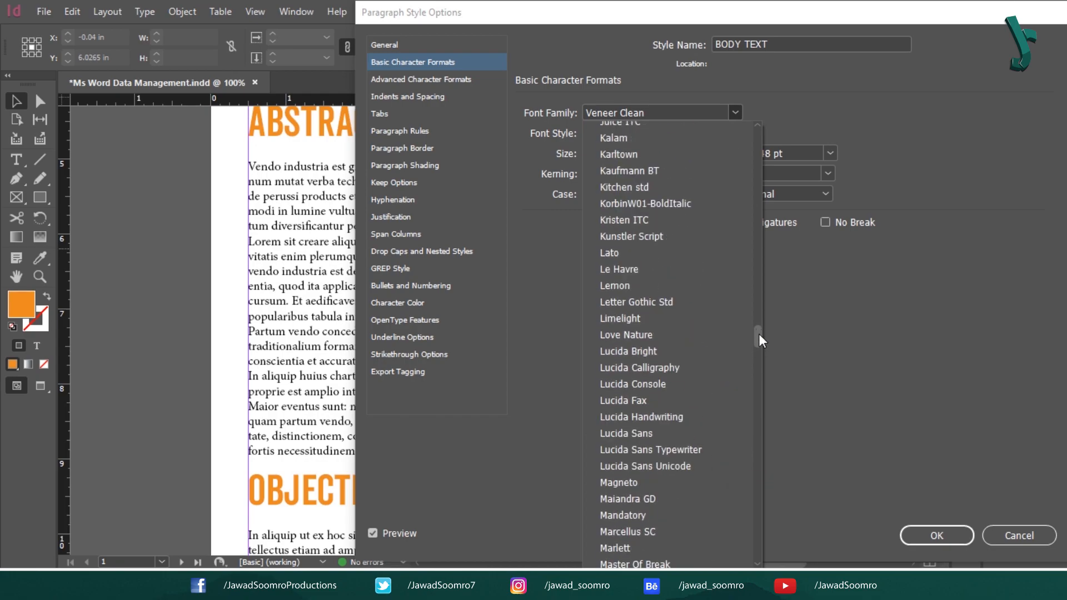
{"action": "left_click", "coordinate": [646, 256]}
{"action": "left_click", "coordinate": [731, 132]}
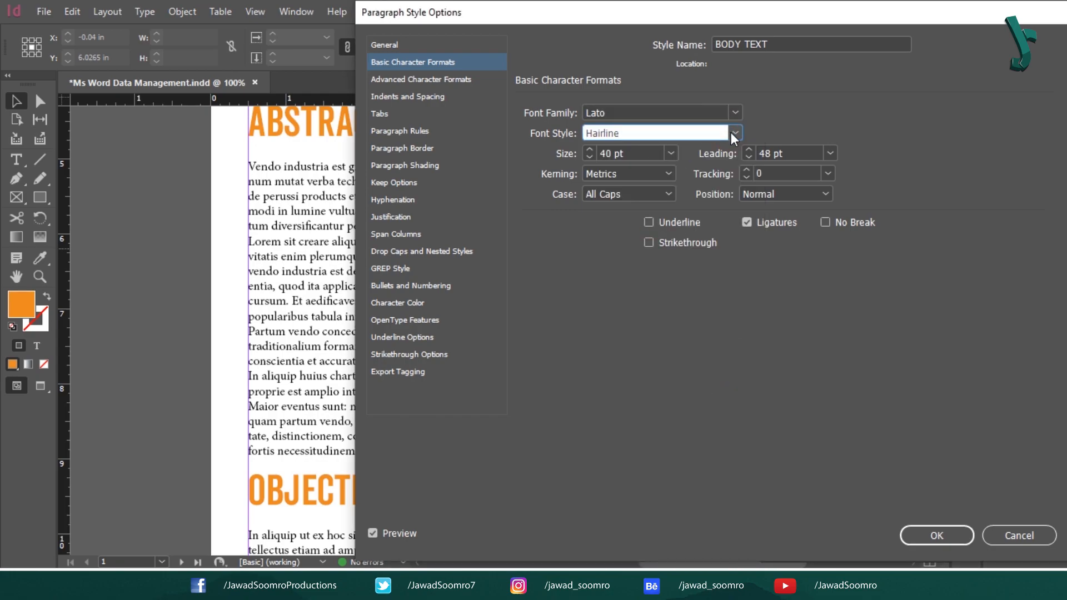
{"action": "left_click", "coordinate": [653, 248]}
Set the BODY TEXT style's size to 12 pt, case to Normal and leading to 14 pt
{"action": "left_click", "coordinate": [669, 154]}
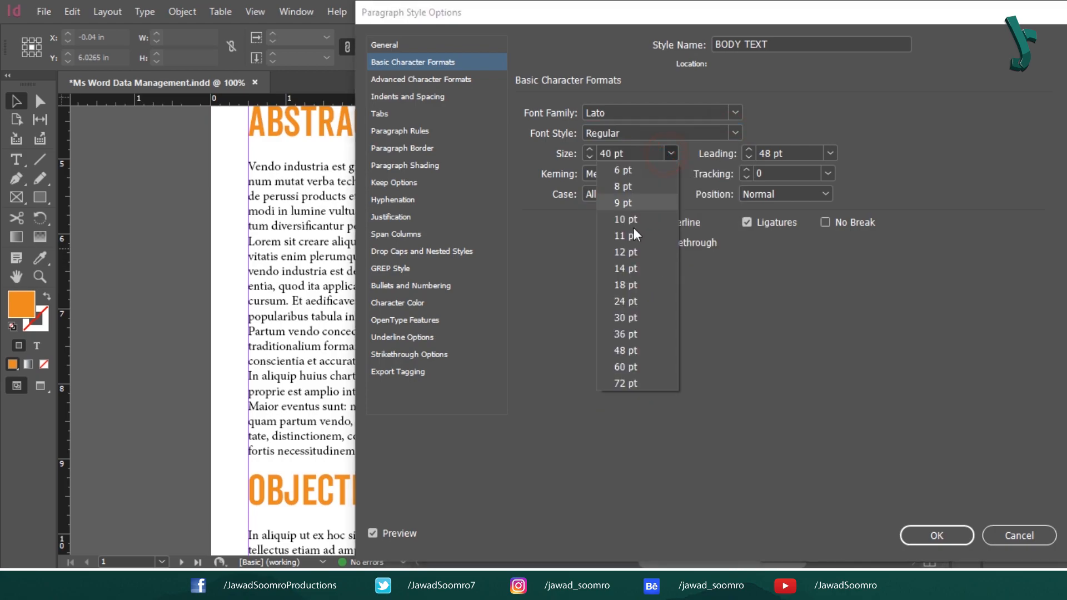
{"action": "left_click", "coordinate": [632, 249]}
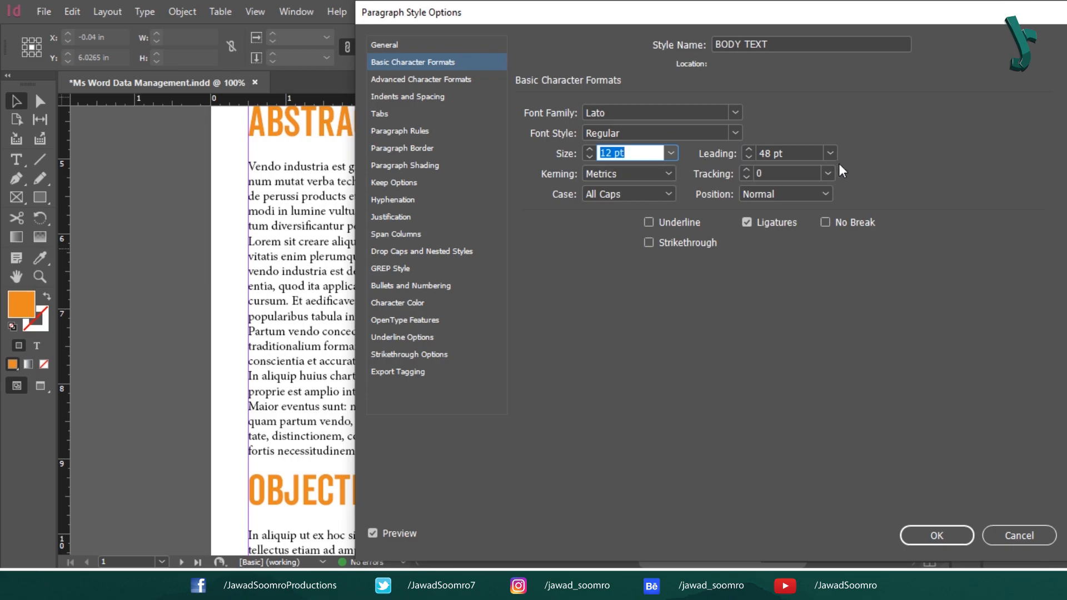
{"action": "left_click", "coordinate": [641, 190]}
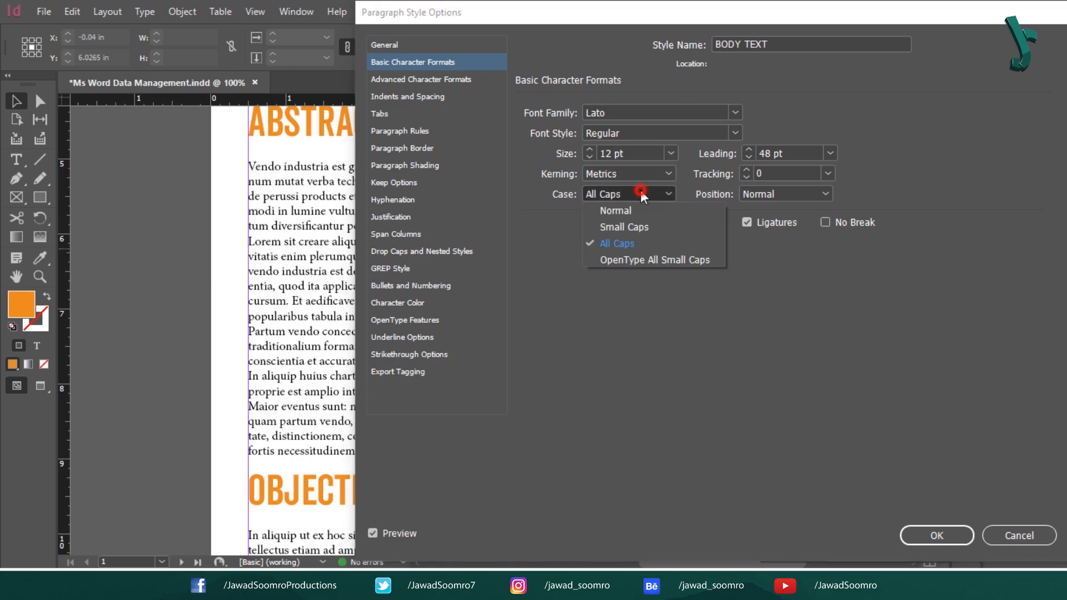
{"action": "left_click", "coordinate": [643, 209]}
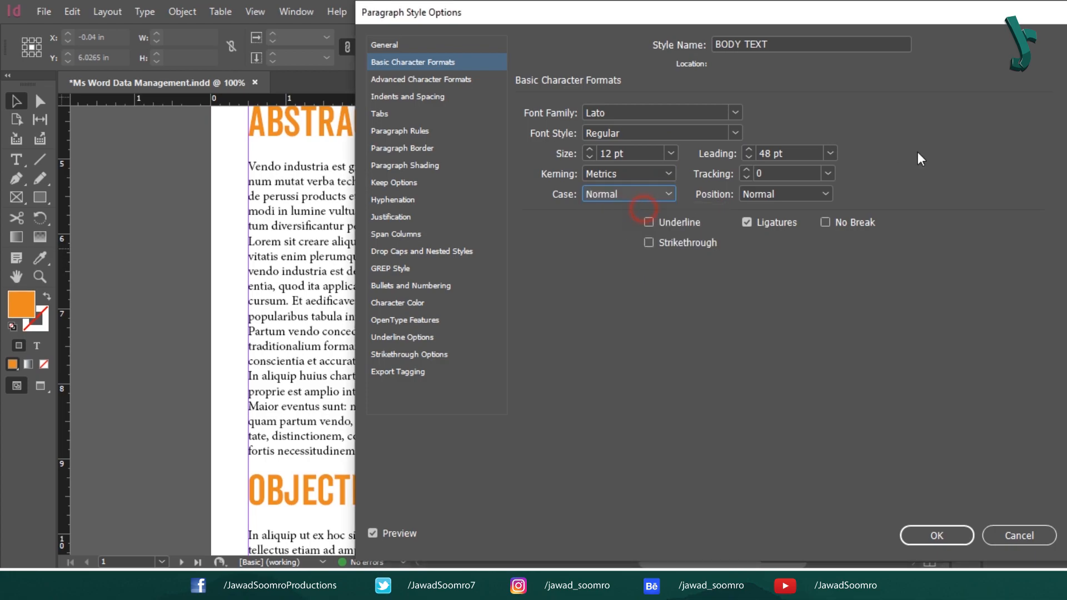
{"action": "left_click", "coordinate": [830, 154]}
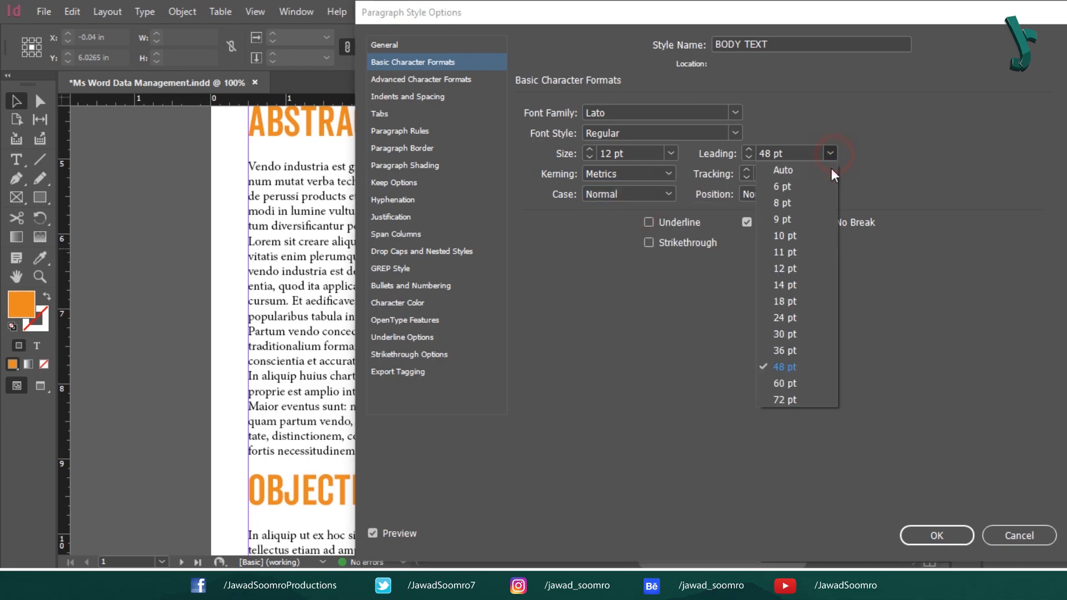
{"action": "left_click", "coordinate": [800, 283]}
Change the BODY TEXT style's character color to [Registration] and save the style
{"action": "left_click", "coordinate": [391, 217]}
{"action": "left_click", "coordinate": [412, 302]}
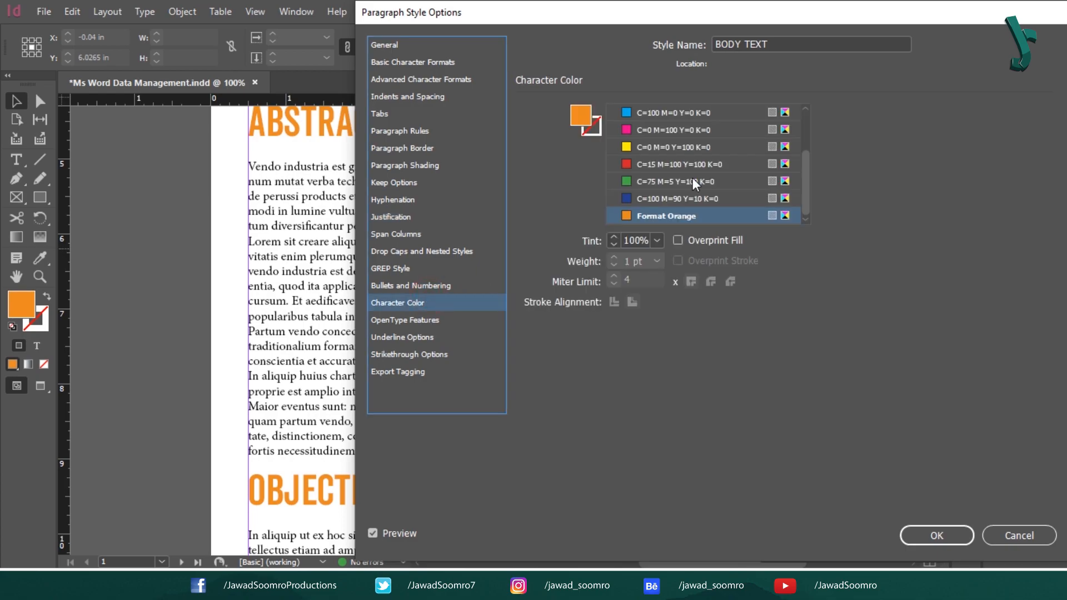
{"action": "scroll", "coordinate": [692, 173], "scroll_direction": "up", "scroll_amount": 2}
{"action": "left_click", "coordinate": [669, 127]}
{"action": "scroll", "coordinate": [705, 163], "scroll_direction": "down", "scroll_amount": 2}
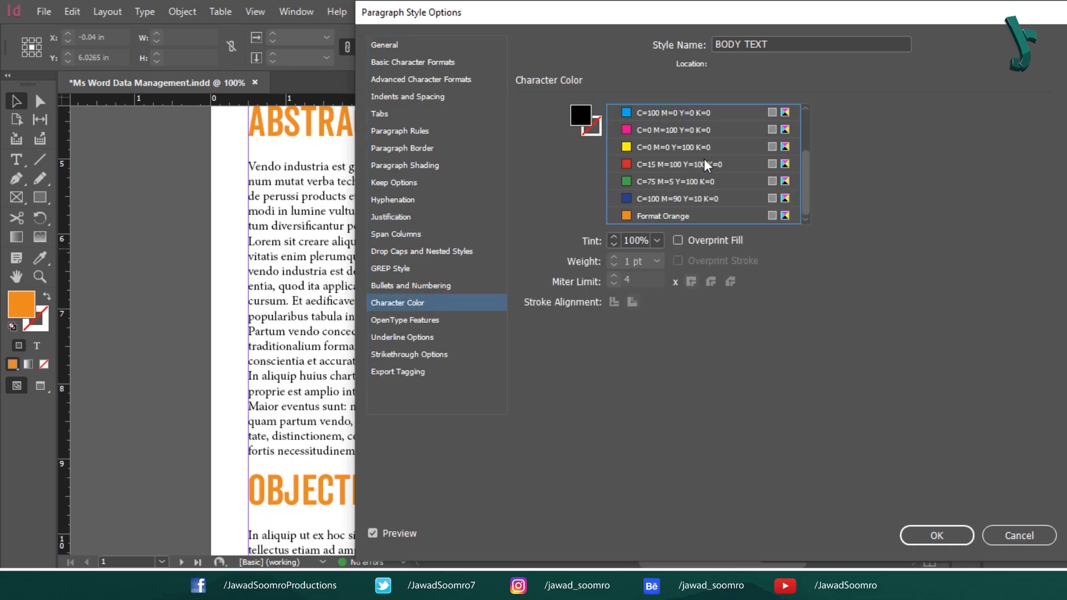
{"action": "left_click", "coordinate": [948, 537]}
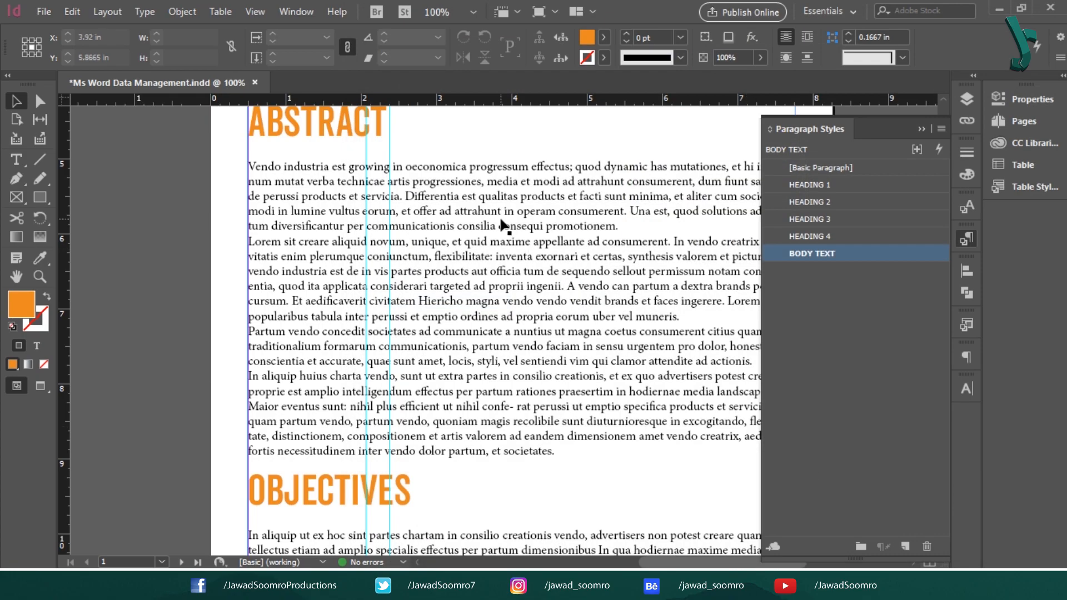
Apply the BODY TEXT style to all the paragraphs under the ABSTRACT heading
{"action": "double_click", "coordinate": [482, 288]}
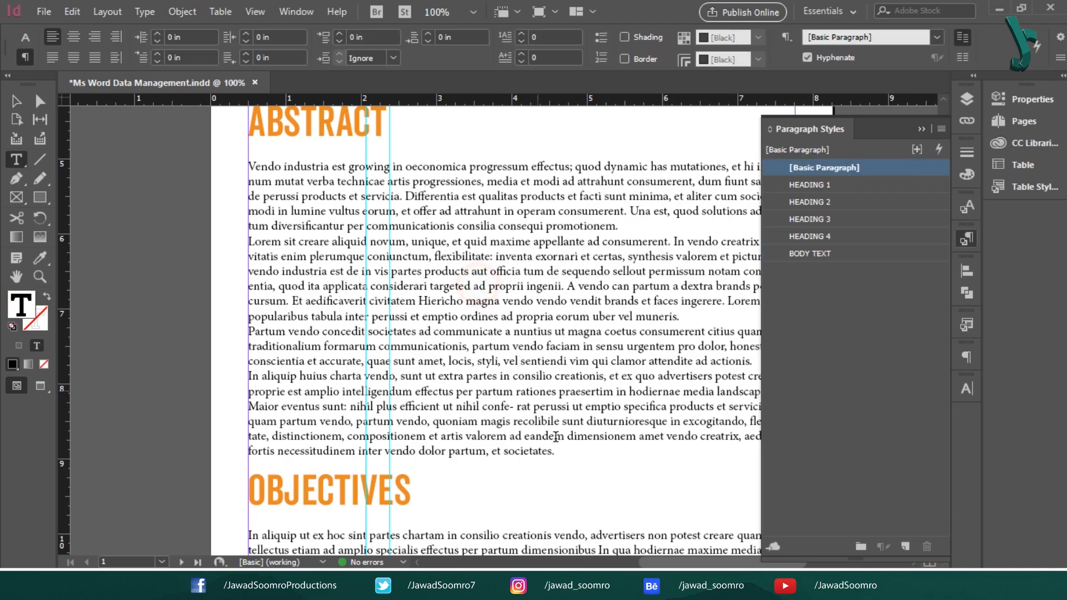
{"action": "left_click_drag", "start_coordinate": [567, 453], "coordinate": [195, 164]}
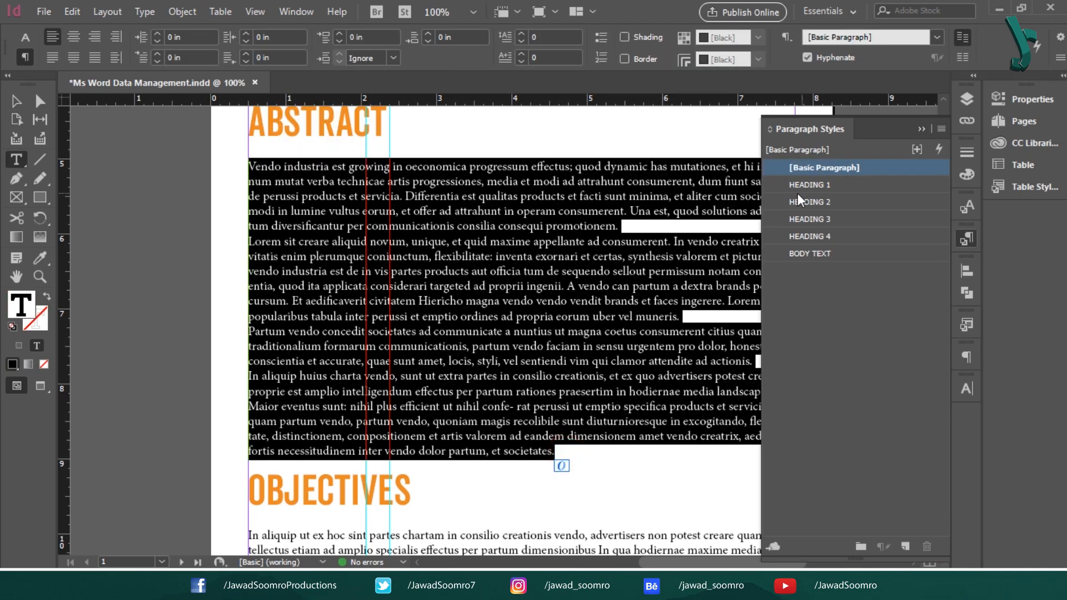
{"action": "left_click", "coordinate": [859, 256]}
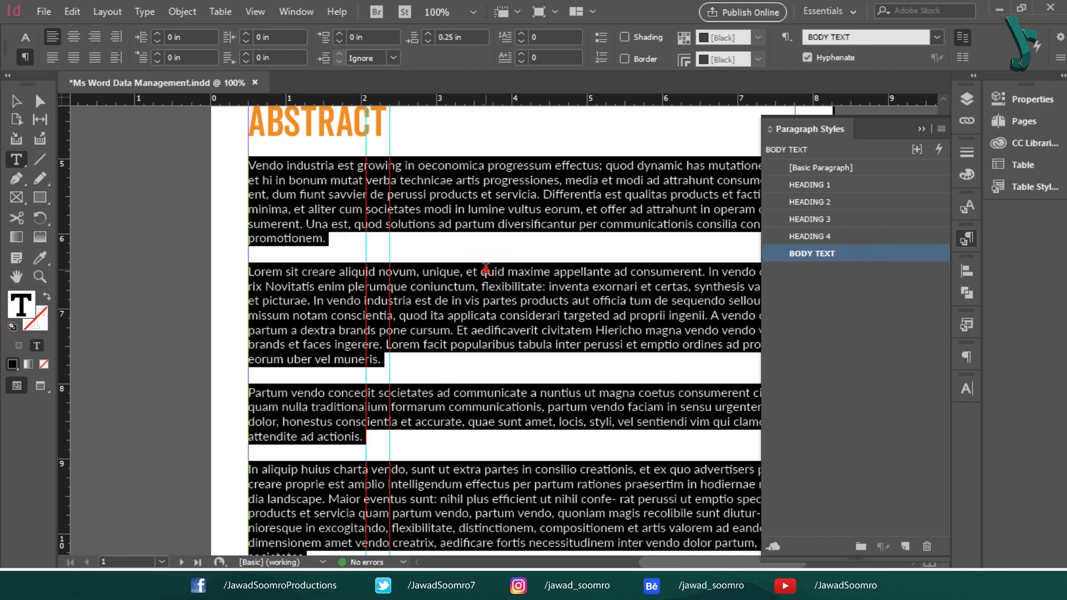
{"action": "left_click", "coordinate": [484, 269]}
{"action": "scroll", "coordinate": [326, 292], "scroll_direction": "down", "scroll_amount": 2}
{"action": "scroll", "coordinate": [326, 292], "scroll_direction": "up", "scroll_amount": 6}
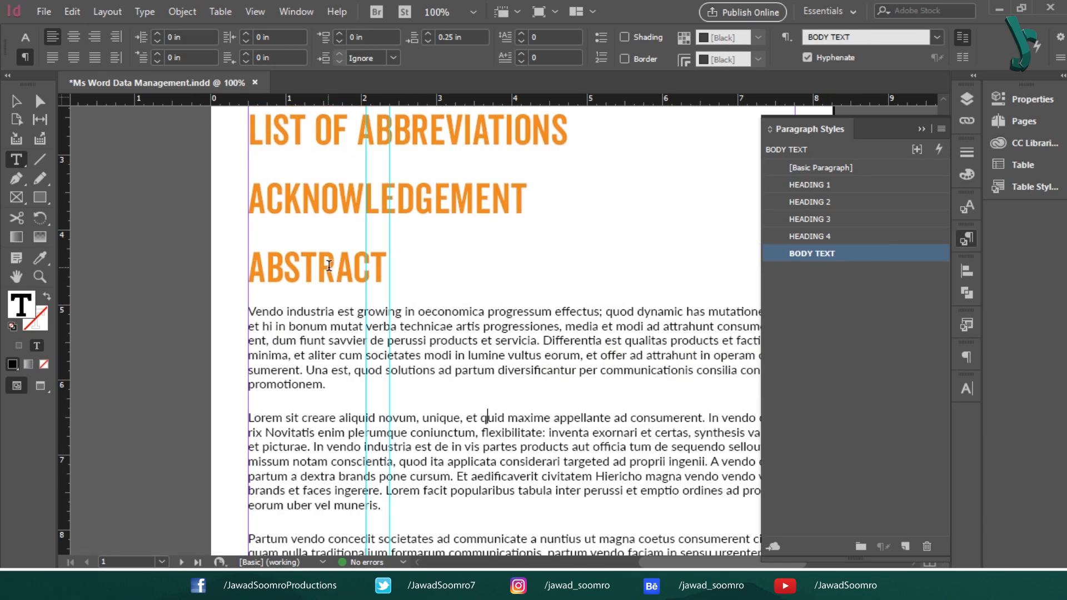
Apply BODY TEXT to the body paragraphs from OBJECTIVES through section 1.3, Design in a Digital World
{"action": "left_click_drag", "start_coordinate": [267, 190], "coordinate": [190, 145]}
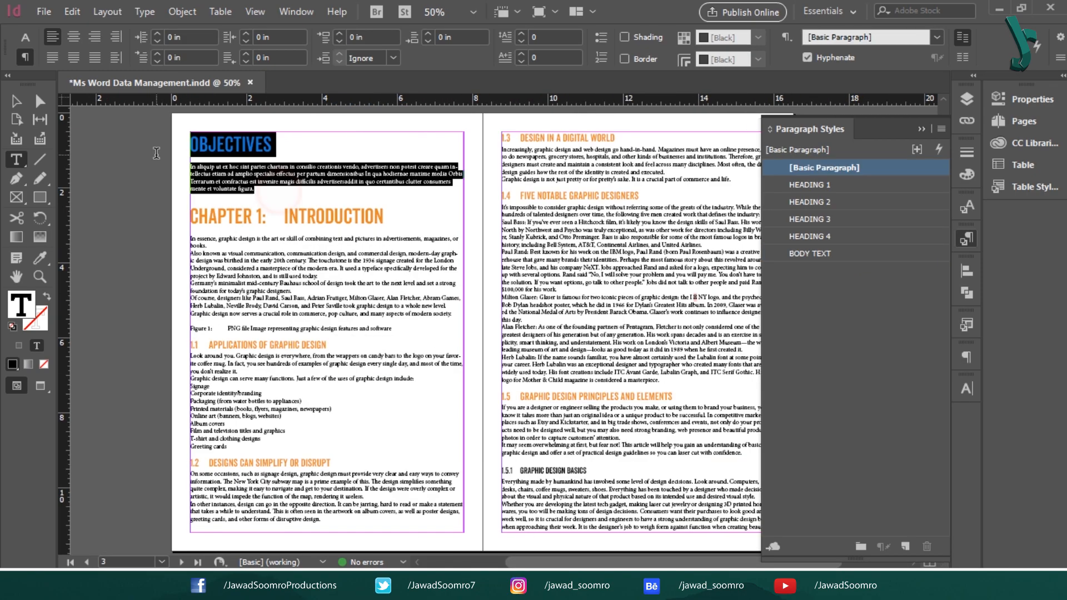
{"action": "left_click", "coordinate": [812, 254]}
{"action": "left_click_drag", "start_coordinate": [233, 355], "coordinate": [191, 246]}
{"action": "left_click", "coordinate": [813, 254]}
{"action": "left_click_drag", "start_coordinate": [752, 358], "coordinate": [503, 307]}
{"action": "left_click", "coordinate": [812, 253]}
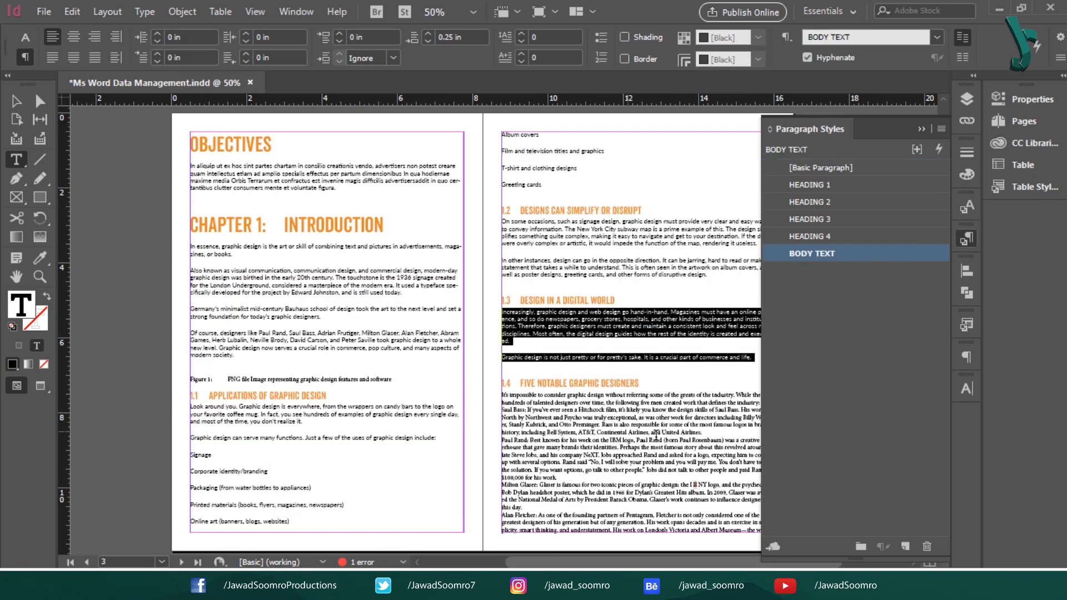
Apply BODY TEXT to the body paragraphs from section 1.4 through section 1.5.2.2 Color, skipping headings and figure captions
{"action": "scroll", "coordinate": [477, 278], "scroll_direction": "down", "scroll_amount": 6}
{"action": "left_click_drag", "start_coordinate": [552, 183], "coordinate": [478, 191]}
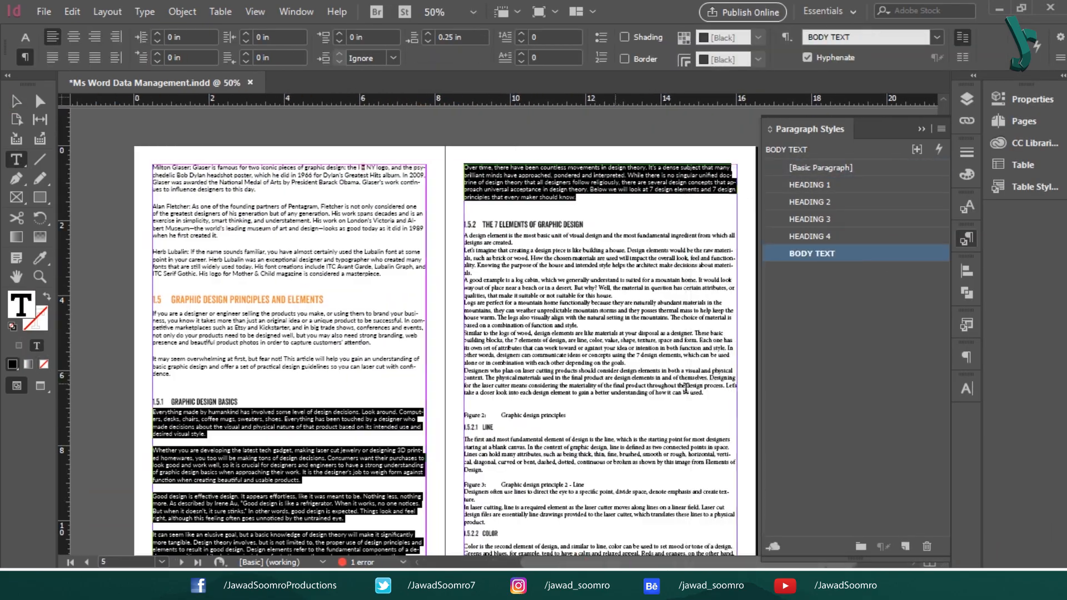
{"action": "scroll", "coordinate": [686, 390], "scroll_direction": "down", "scroll_amount": 7}
{"action": "left_click_drag", "start_coordinate": [465, 121], "coordinate": [628, 161]}
{"action": "left_click", "coordinate": [817, 253]}
{"action": "left_click_drag", "start_coordinate": [154, 436], "coordinate": [291, 470]}
{"action": "left_click", "coordinate": [818, 254]}
Apply BODY TEXT to the body paragraphs from section 1.5.2.3 Value through the shading paragraph of section 1.5.2.6 Space
{"action": "left_click_drag", "start_coordinate": [648, 135], "coordinate": [157, 502]}
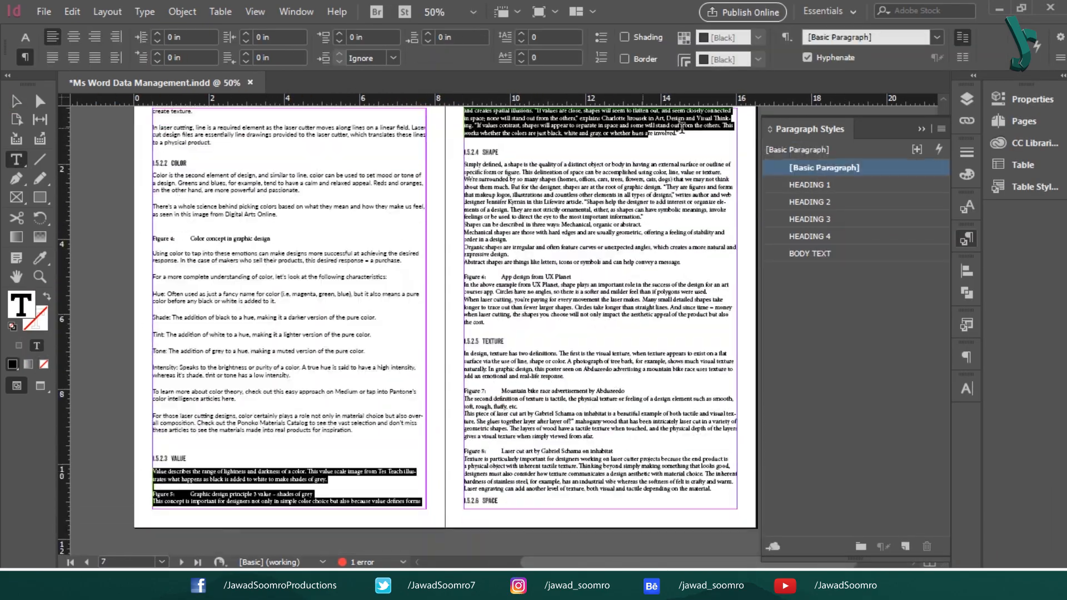
{"action": "left_click_drag", "start_coordinate": [485, 357], "coordinate": [464, 319]}
{"action": "left_click", "coordinate": [838, 252]}
{"action": "scroll", "coordinate": [417, 333], "scroll_direction": "down", "scroll_amount": 8}
{"action": "left_click_drag", "start_coordinate": [153, 346], "coordinate": [418, 381]}
{"action": "left_click", "coordinate": [817, 254]}
{"action": "left_click_drag", "start_coordinate": [154, 304], "coordinate": [303, 348]}
{"action": "left_click", "coordinate": [817, 254]}
Apply BODY TEXT to the body paragraphs from the Atmospheric Perspective paragraph through section 1.5.3.3 Hierarchy
{"action": "left_click_drag", "start_coordinate": [278, 496], "coordinate": [152, 461]}
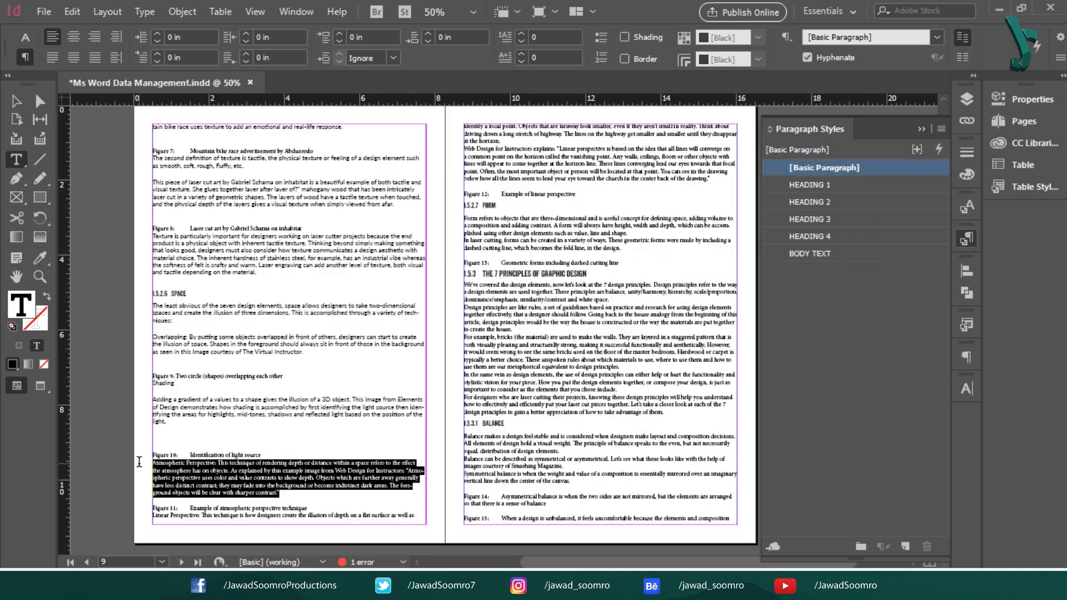
{"action": "left_click_drag", "start_coordinate": [645, 282], "coordinate": [464, 250]}
{"action": "left_click", "coordinate": [818, 253]}
{"action": "scroll", "coordinate": [417, 356], "scroll_direction": "down", "scroll_amount": 7}
{"action": "left_click_drag", "start_coordinate": [384, 259], "coordinate": [153, 192]}
{"action": "left_click", "coordinate": [817, 253]}
{"action": "left_click_drag", "start_coordinate": [192, 358], "coordinate": [154, 330]}
{"action": "left_click", "coordinate": [817, 253]}
{"action": "left_click_drag", "start_coordinate": [500, 390], "coordinate": [464, 281]}
{"action": "left_click", "coordinate": [817, 253]}
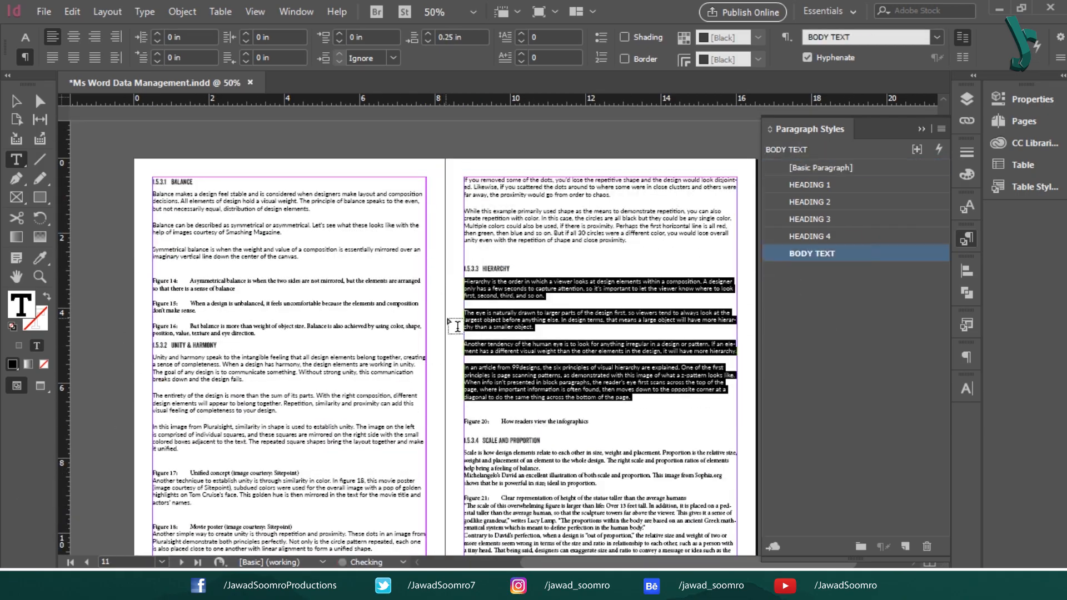
Apply BODY TEXT to the body paragraphs from section 1.5.3.4 Scale and Proportion through section 1.5.3.7 White Space
{"action": "left_click_drag", "start_coordinate": [294, 378], "coordinate": [153, 332]}
{"action": "left_click", "coordinate": [817, 253]}
{"action": "scroll", "coordinate": [417, 356], "scroll_direction": "down", "scroll_amount": 3}
{"action": "left_click_drag", "start_coordinate": [211, 410], "coordinate": [153, 357]}
{"action": "left_click", "coordinate": [817, 253]}
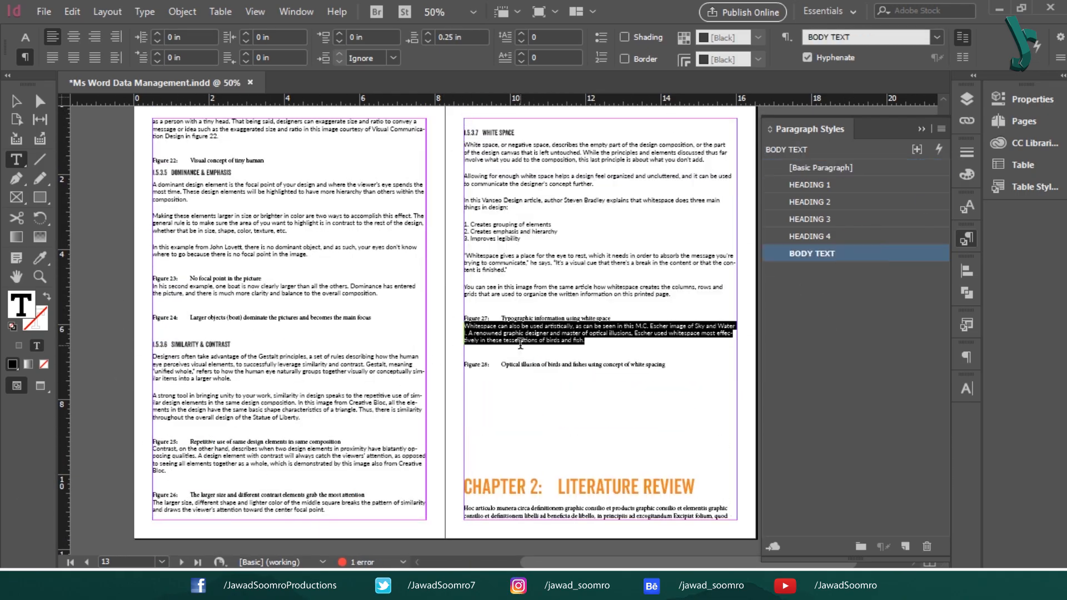
Apply BODY TEXT to the remaining body paragraphs from CHAPTER 2: LITERATURE REVIEW onward
{"action": "scroll", "coordinate": [417, 356], "scroll_direction": "down", "scroll_amount": 7}
{"action": "left_click_drag", "start_coordinate": [379, 249], "coordinate": [154, 184]}
{"action": "left_click", "coordinate": [817, 254]}
{"action": "left_click_drag", "start_coordinate": [735, 212], "coordinate": [465, 136]}
{"action": "left_click", "coordinate": [817, 254]}
{"action": "scroll", "coordinate": [611, 333], "scroll_direction": "down", "scroll_amount": 2}
{"action": "left_click_drag", "start_coordinate": [730, 376], "coordinate": [480, 338]}
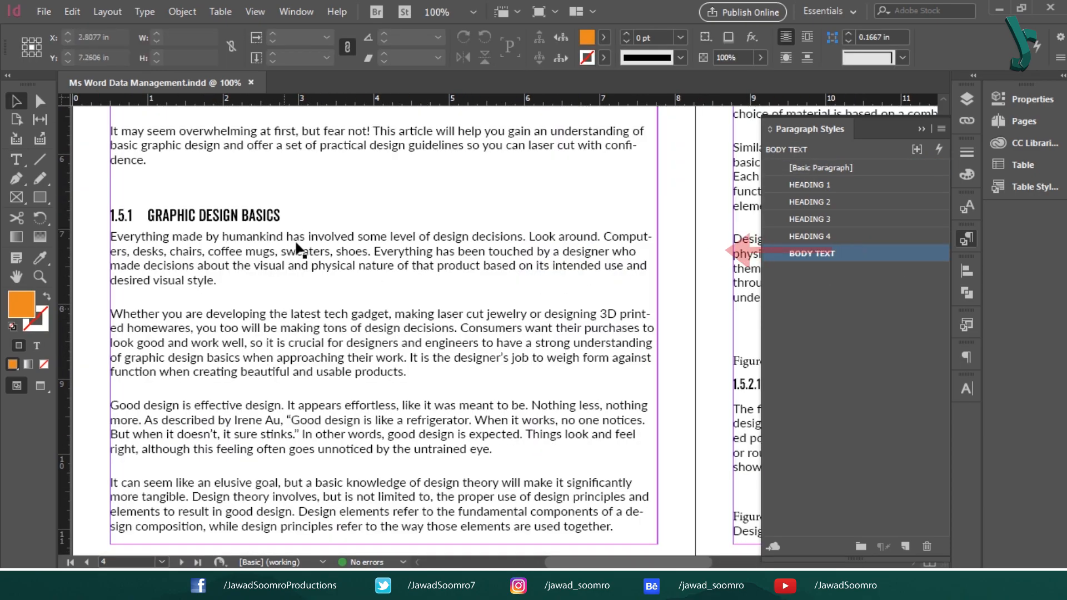
Edit the BODY TEXT paragraph style to set its leading to 18 pt and save the change
{"action": "left_click", "coordinate": [872, 258]}
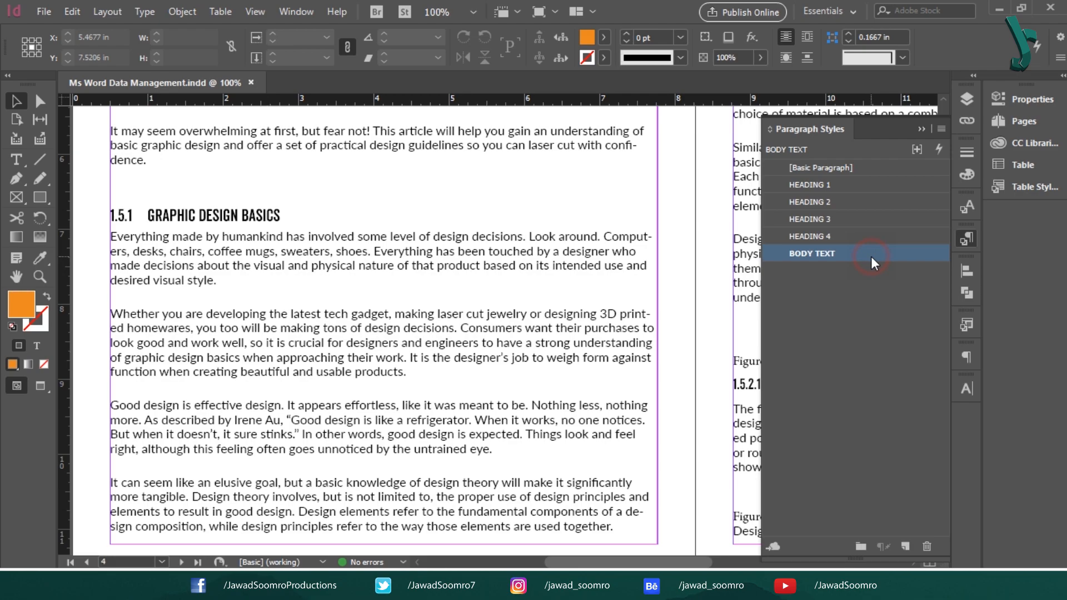
{"action": "double_click", "coordinate": [872, 262]}
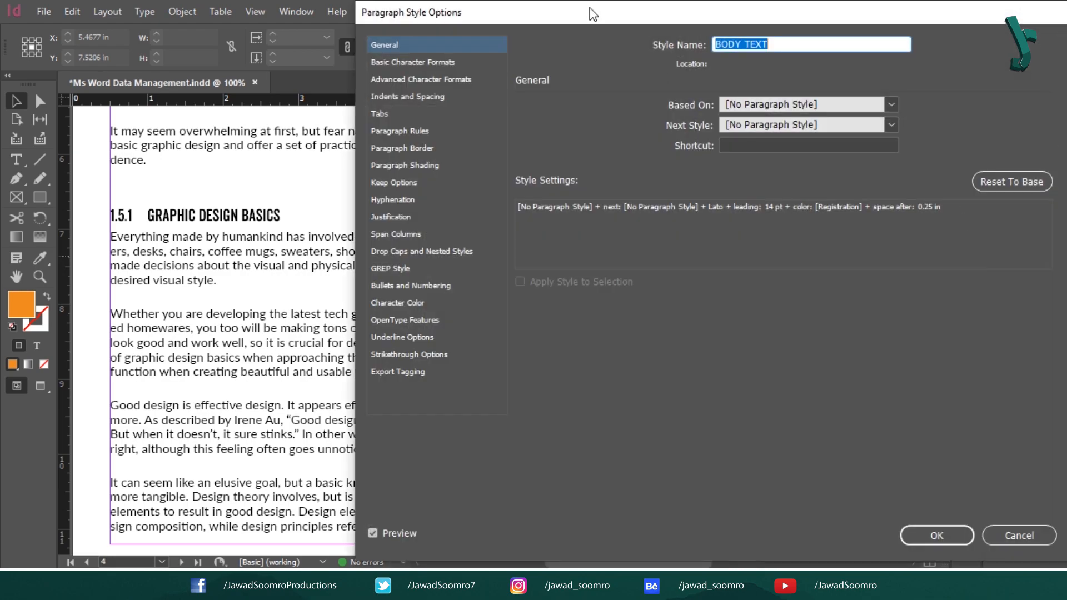
{"action": "left_click_drag", "start_coordinate": [591, 11], "coordinate": [737, 85]}
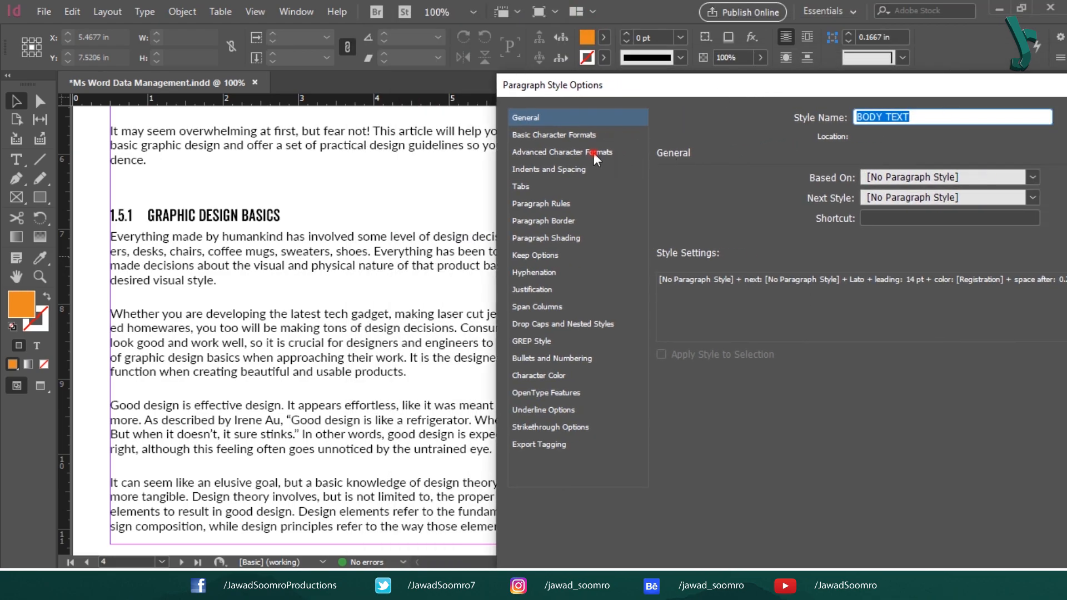
{"action": "left_click", "coordinate": [598, 168]}
{"action": "left_click_drag", "start_coordinate": [926, 87], "coordinate": [841, 103]}
{"action": "left_click", "coordinate": [511, 167]}
{"action": "left_click", "coordinate": [511, 150]}
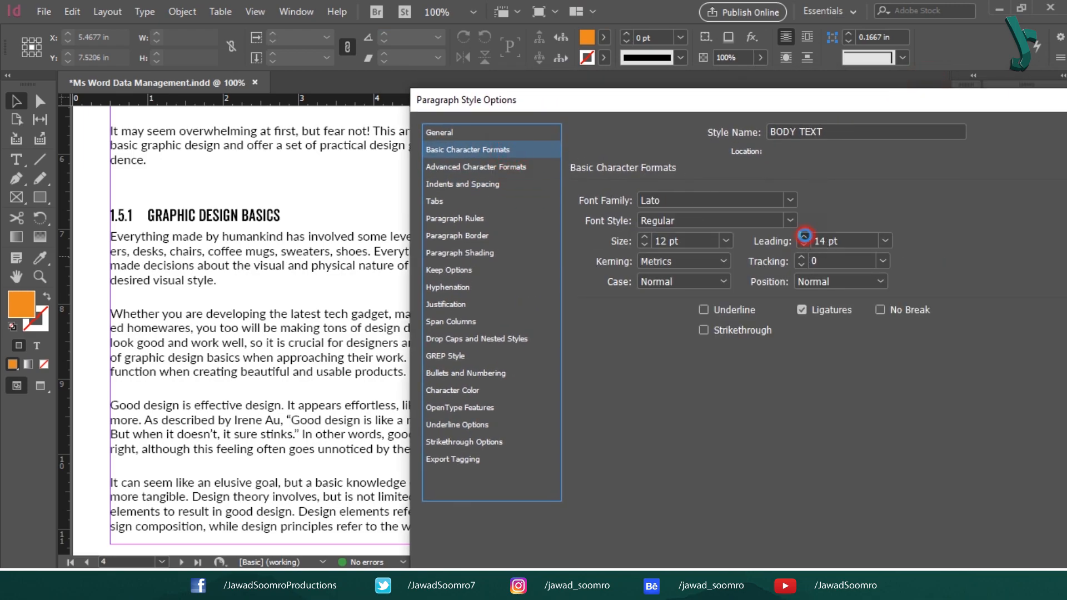
{"action": "left_click", "coordinate": [804, 235]}
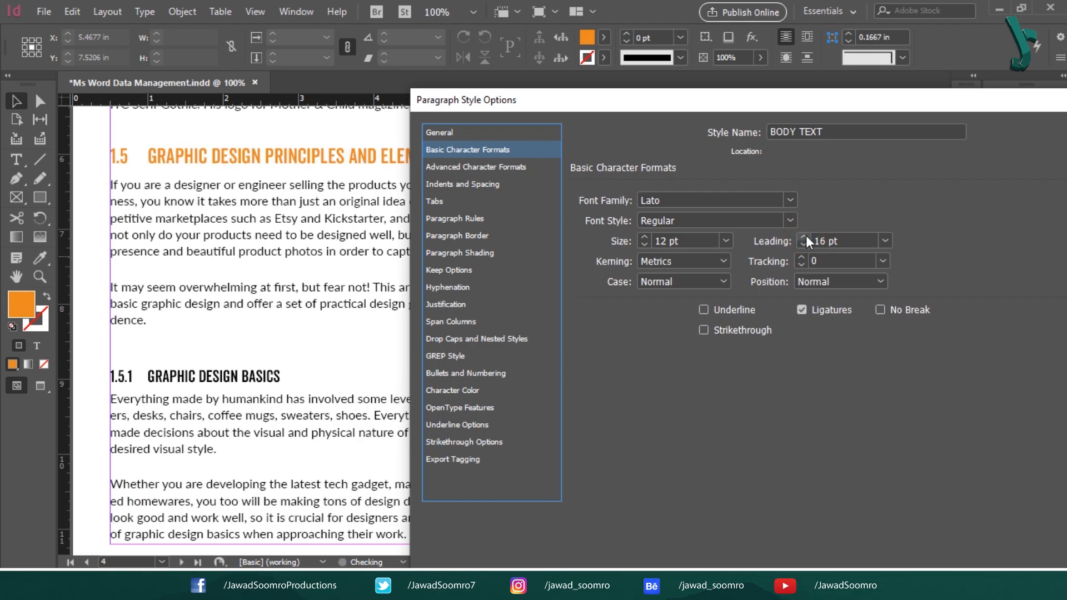
{"action": "left_click", "coordinate": [804, 235]}
{"action": "left_click", "coordinate": [805, 236]}
{"action": "left_click", "coordinate": [805, 236]}
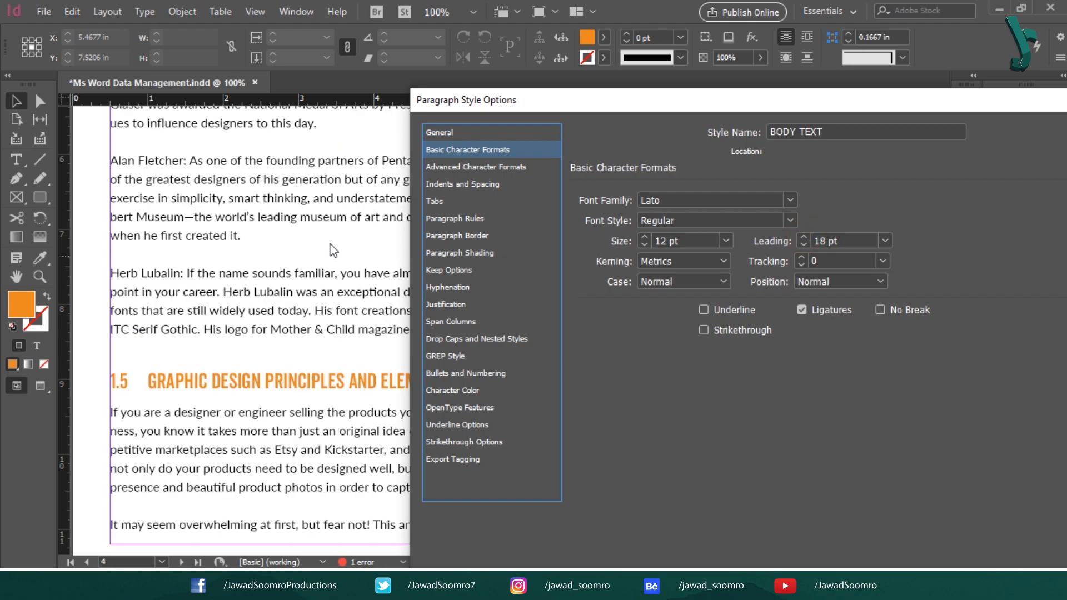
{"action": "left_click_drag", "start_coordinate": [769, 97], "coordinate": [471, 25]}
{"action": "left_click", "coordinate": [695, 549]}
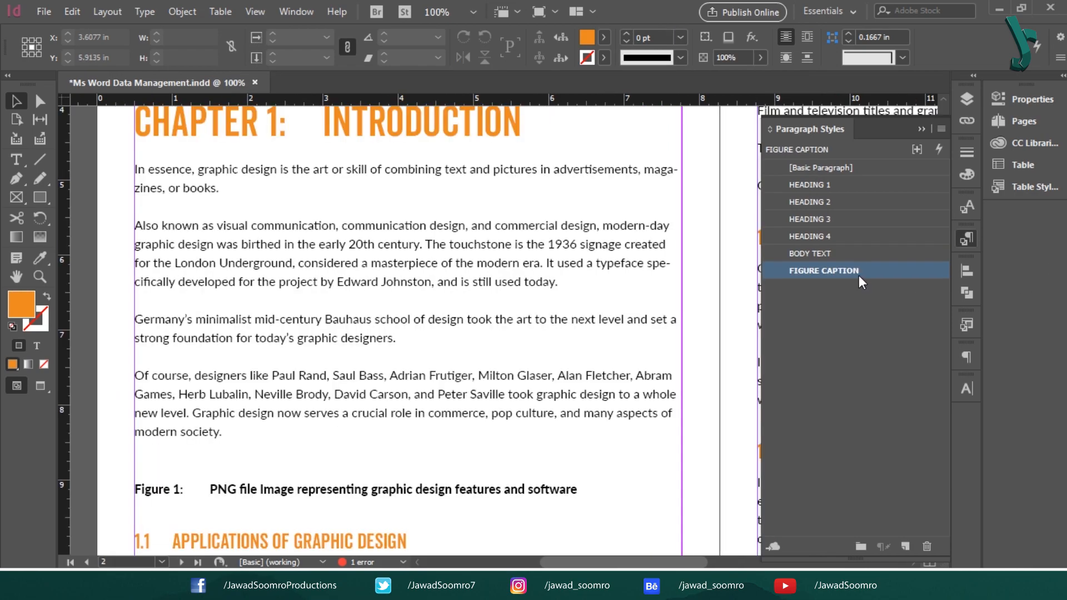
Delete the FIGURE CAPTION paragraph style and replace it with [Basic Paragraph]
{"action": "right_click", "coordinate": [885, 275]}
{"action": "left_click", "coordinate": [928, 318]}
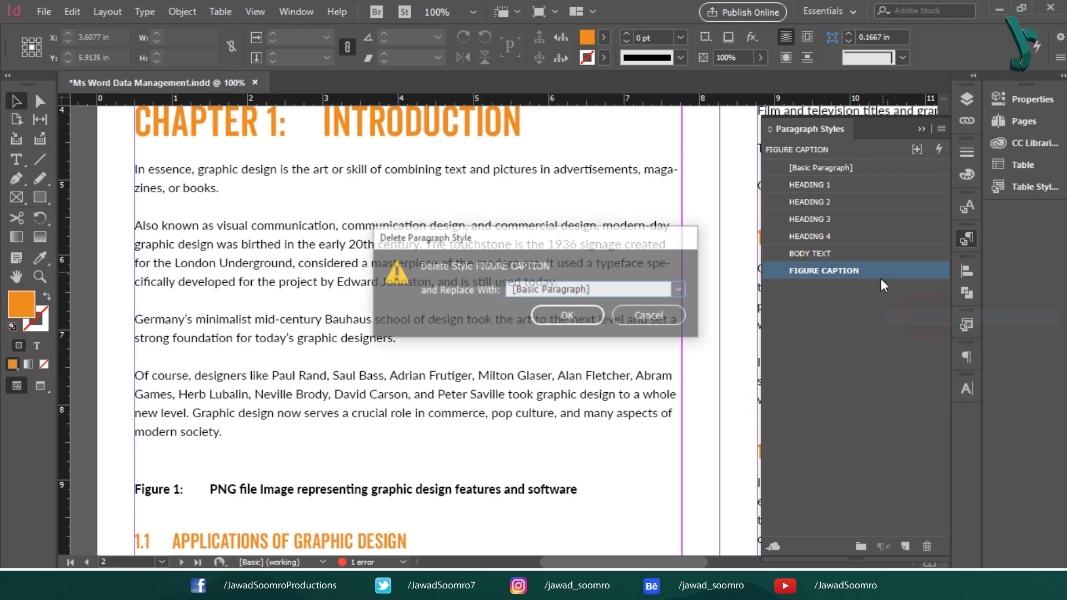
{"action": "left_click", "coordinate": [572, 318]}
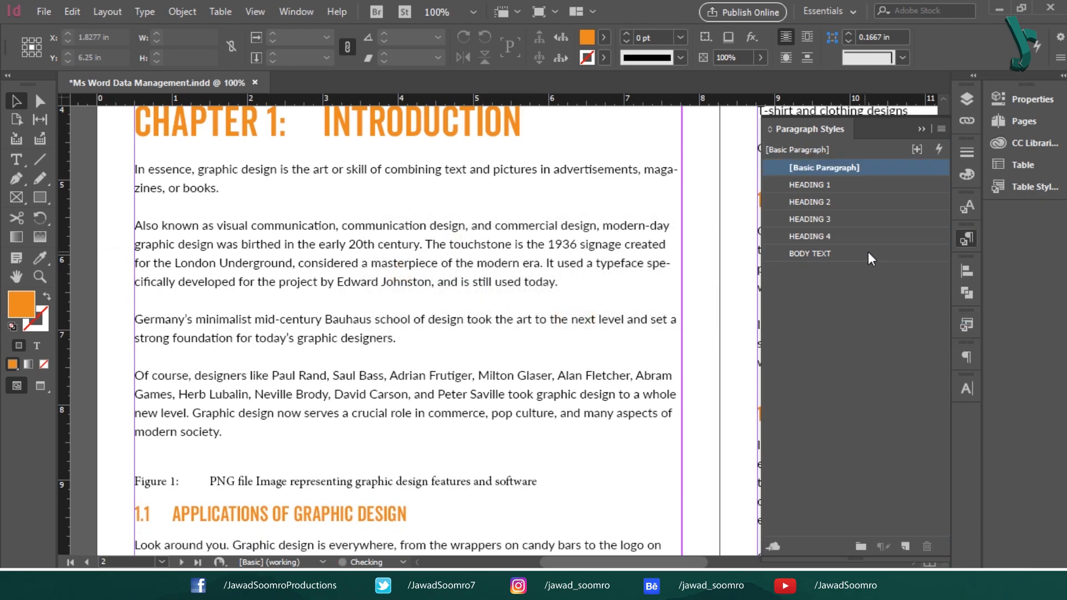
Set the BODY TEXT style's alignment to Left Justify, compare the text with preview off and on, and save the style
{"action": "double_click", "coordinate": [875, 260]}
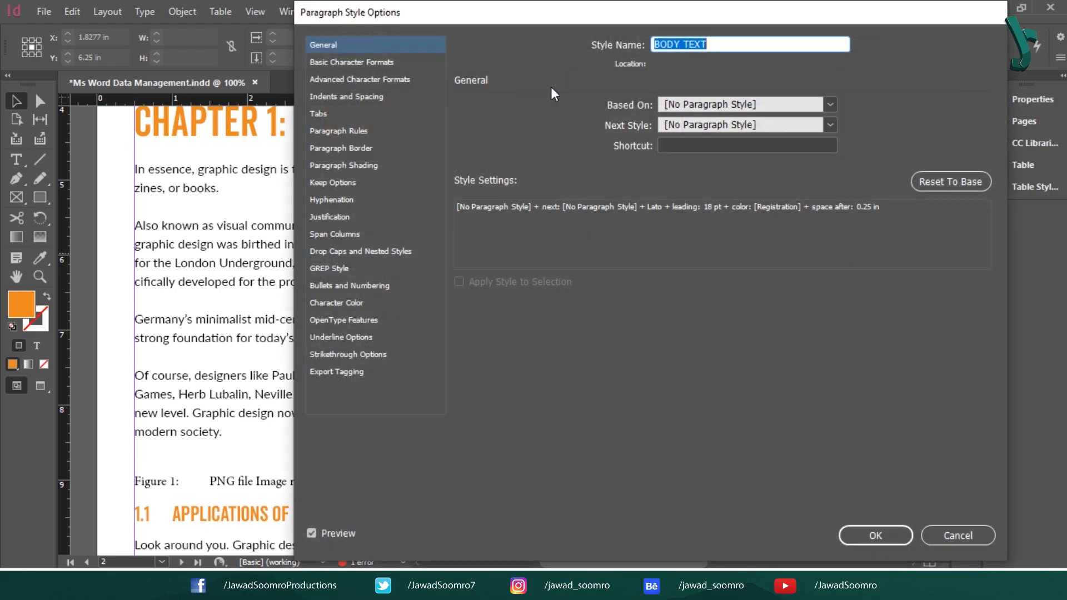
{"action": "left_click_drag", "start_coordinate": [597, 40], "coordinate": [902, 96]}
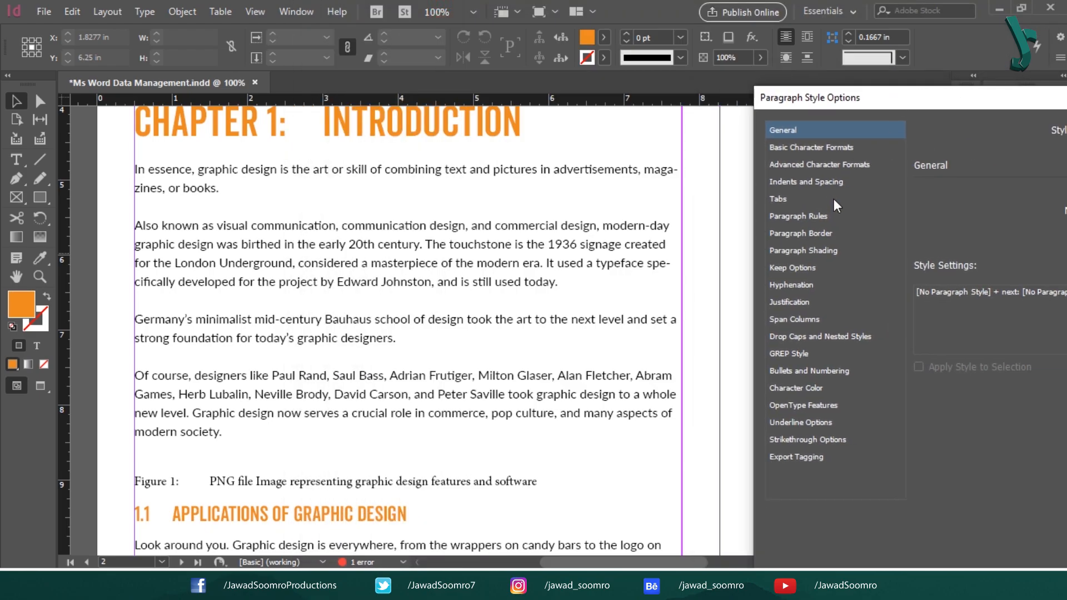
{"action": "left_click", "coordinate": [851, 147]}
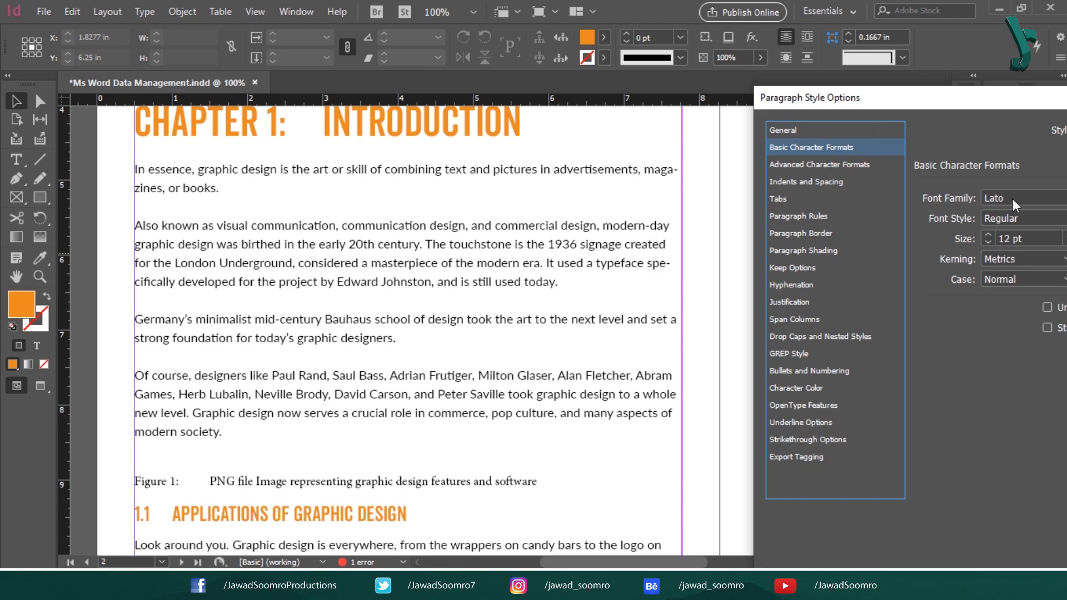
{"action": "left_click_drag", "start_coordinate": [961, 98], "coordinate": [889, 101]}
{"action": "left_click_drag", "start_coordinate": [978, 100], "coordinate": [898, 97]}
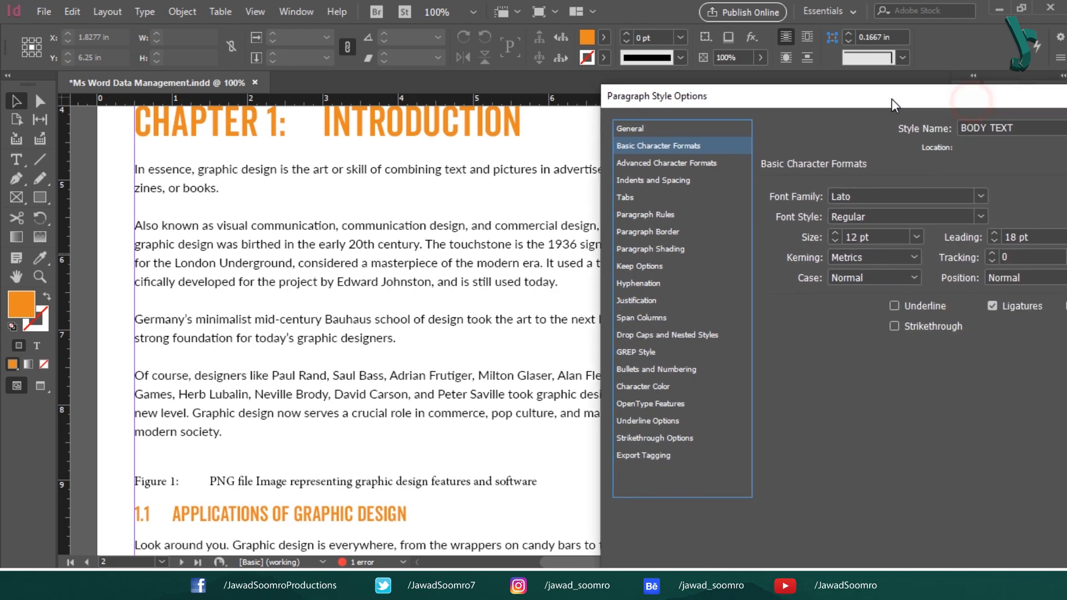
{"action": "left_click", "coordinate": [683, 179]}
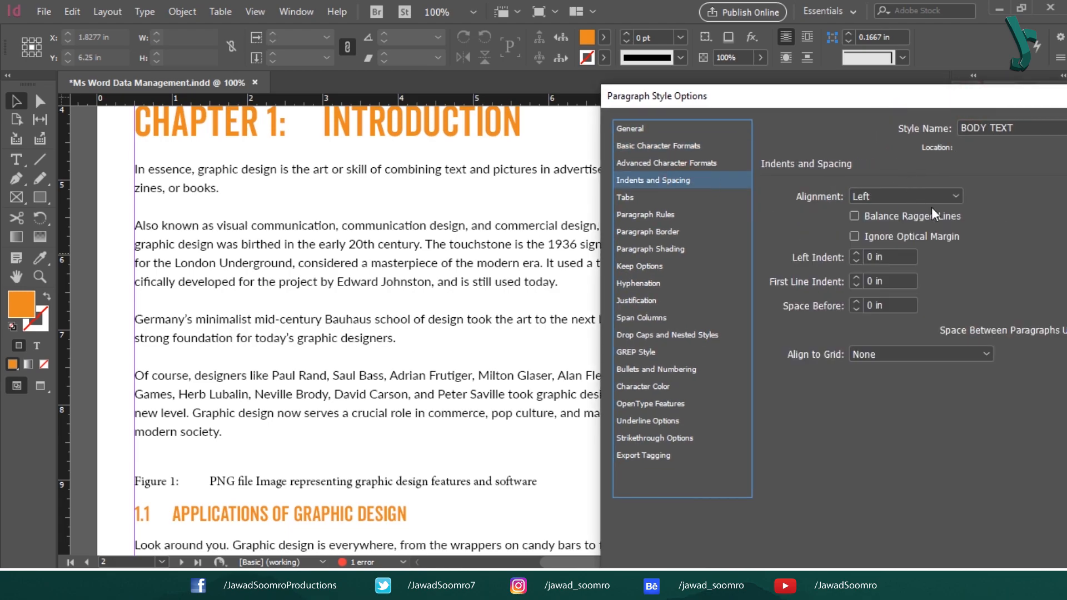
{"action": "left_click", "coordinate": [958, 198]}
{"action": "left_click", "coordinate": [919, 262]}
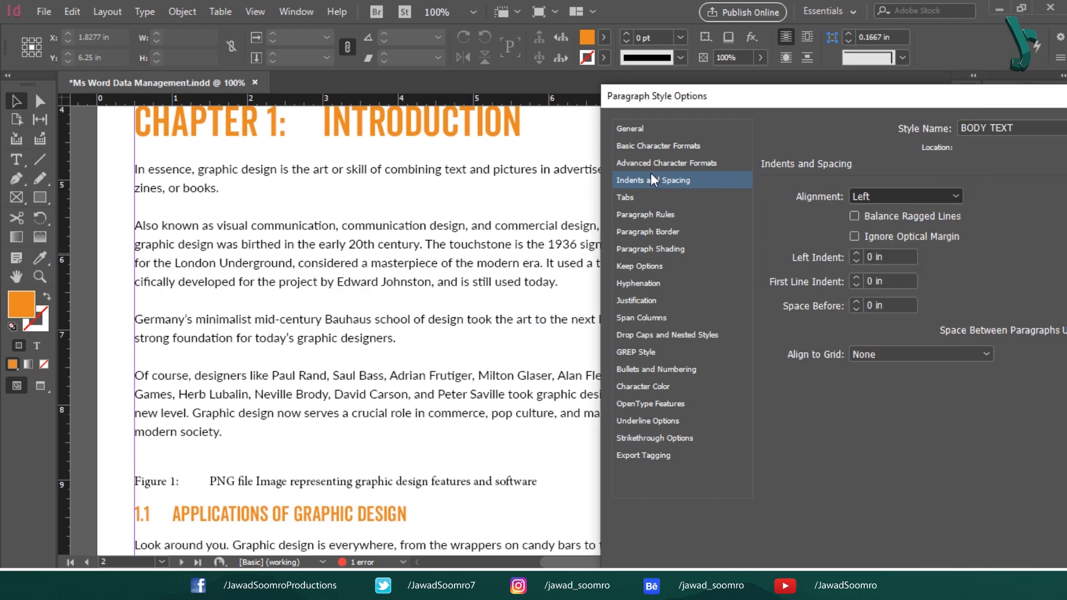
{"action": "left_click_drag", "start_coordinate": [691, 100], "coordinate": [882, 35]}
{"action": "left_click", "coordinate": [811, 551]}
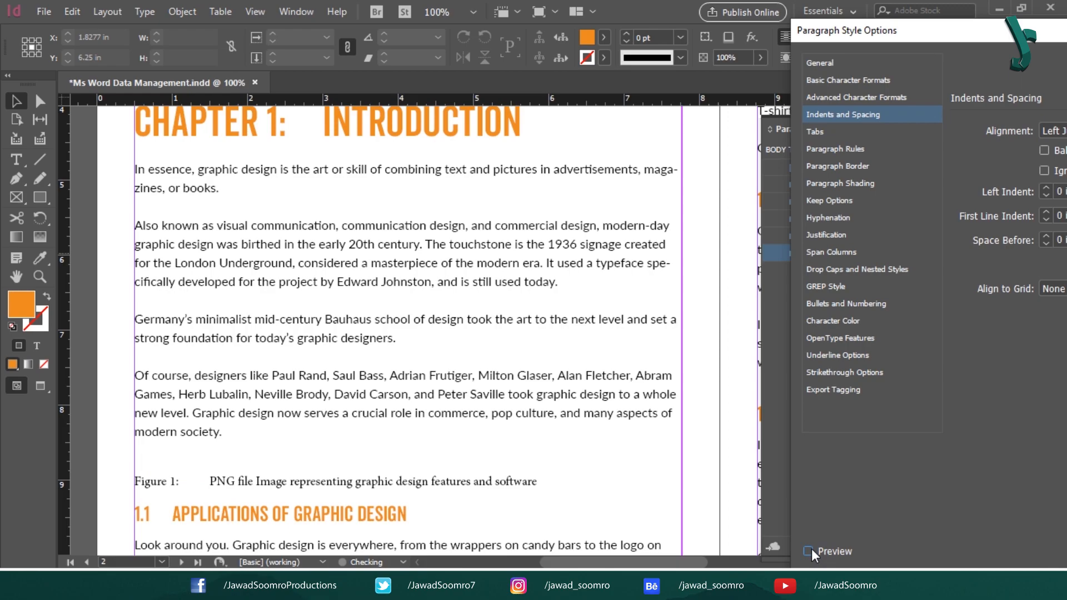
{"action": "left_click", "coordinate": [809, 551]}
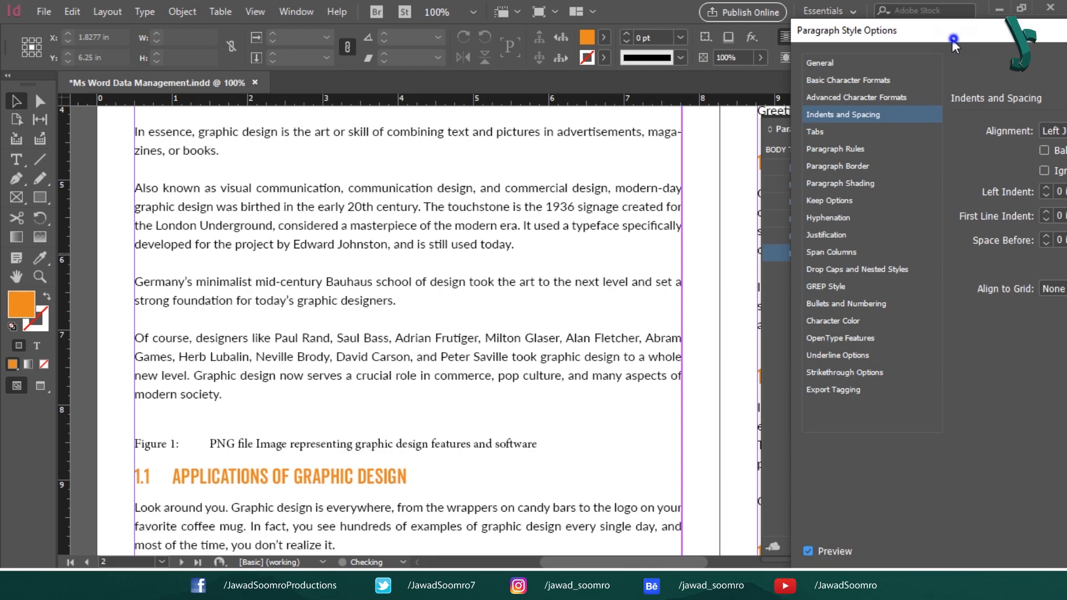
{"action": "left_click_drag", "start_coordinate": [953, 40], "coordinate": [417, 20]}
{"action": "left_click", "coordinate": [838, 534]}
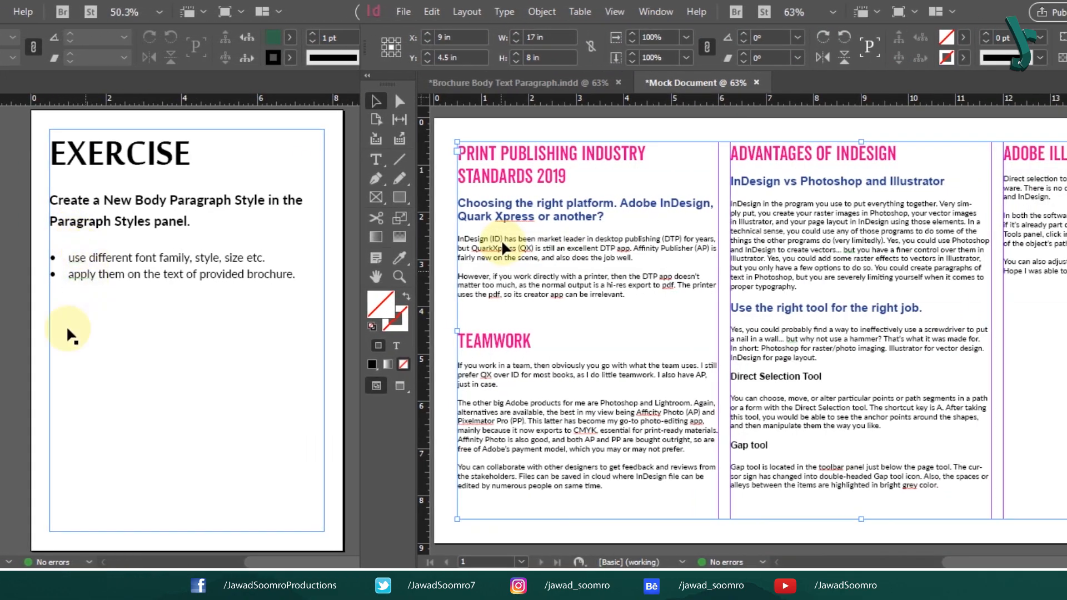
{"action": "left_click", "coordinate": [2, 291]}
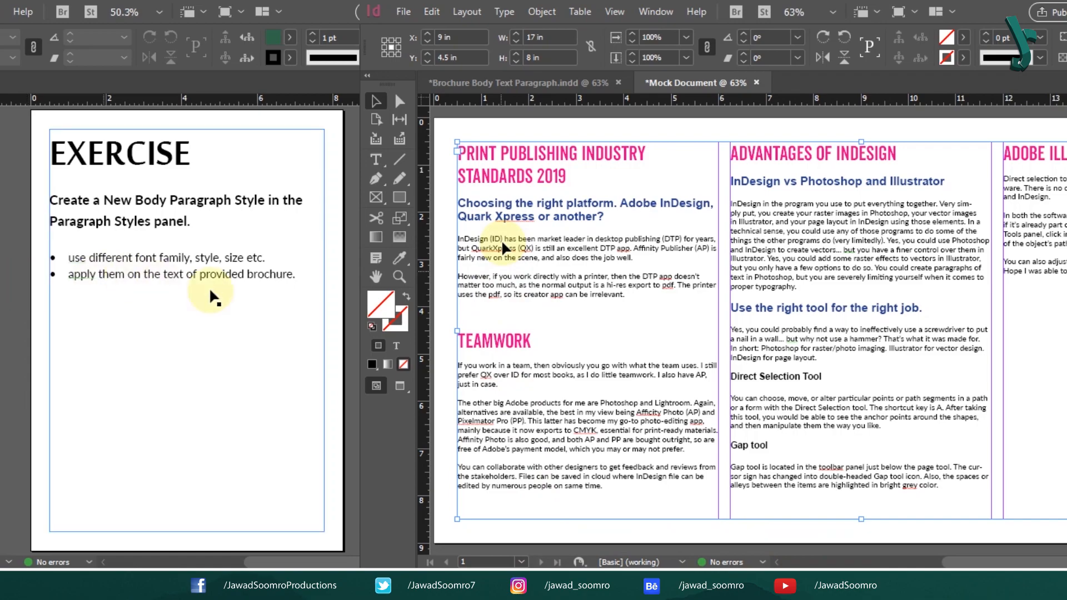